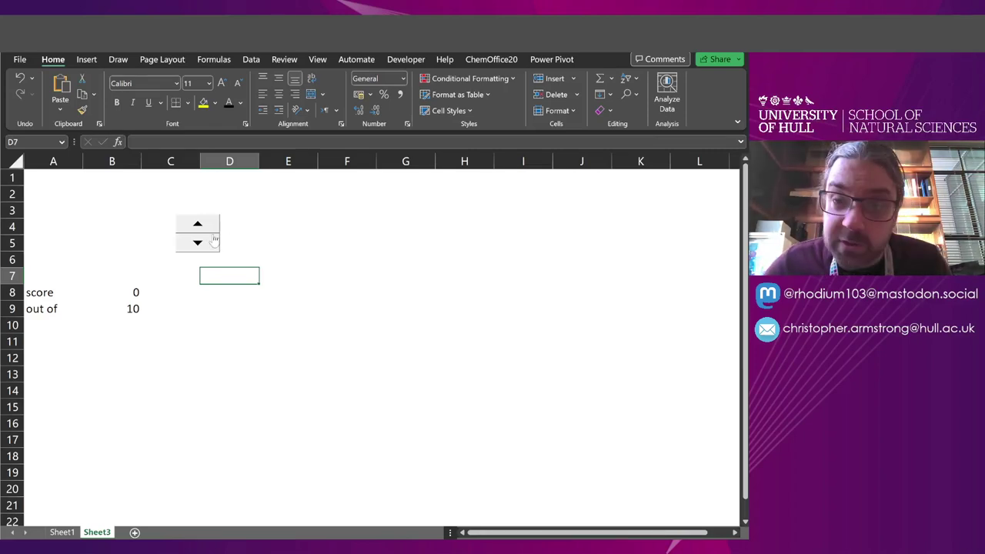
- Raise the score to 10 with the spin button beside the sample progress doughnut
click(105, 293)
click(103, 308)
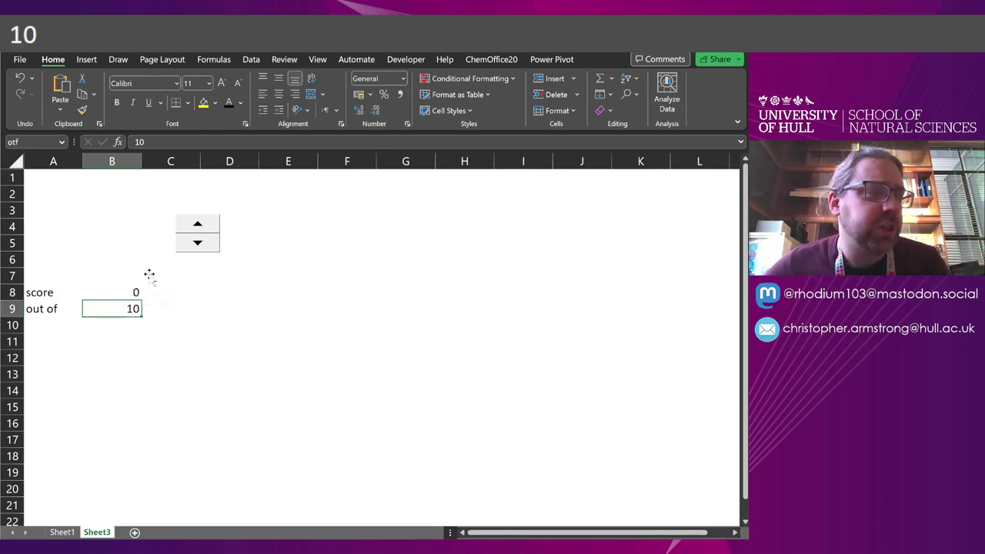
click(207, 229)
click(206, 229)
click(206, 229)
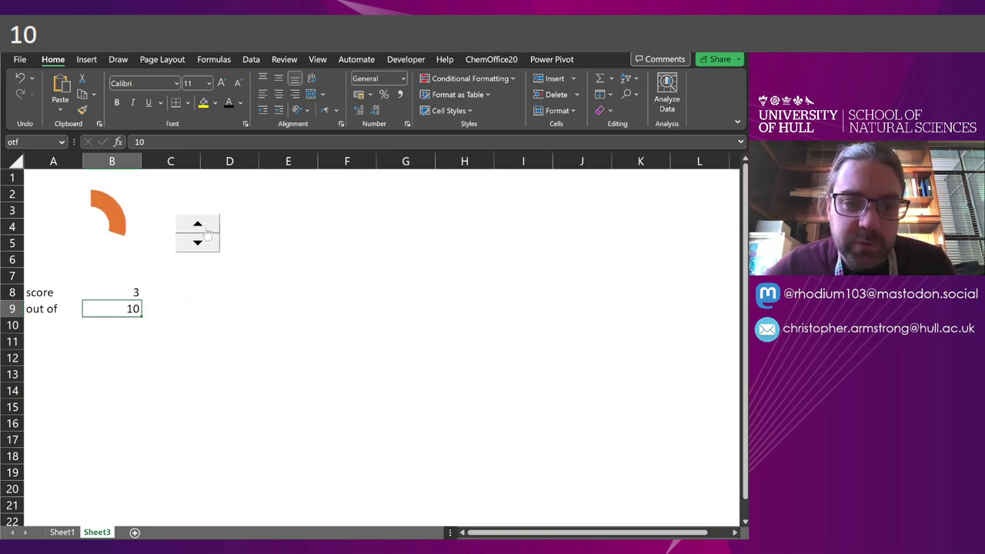
click(206, 230)
click(206, 229)
click(207, 229)
click(206, 230)
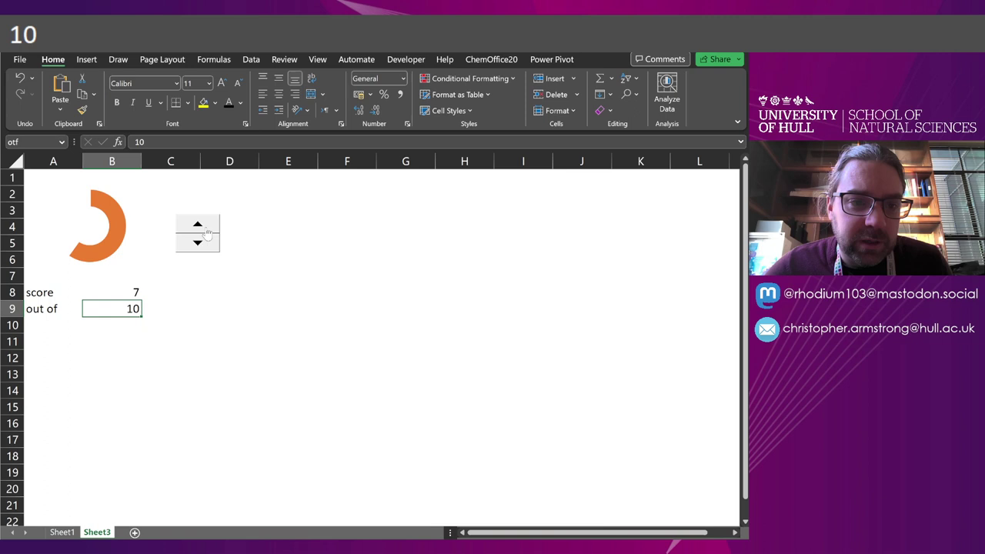
click(207, 229)
click(206, 229)
click(206, 229)
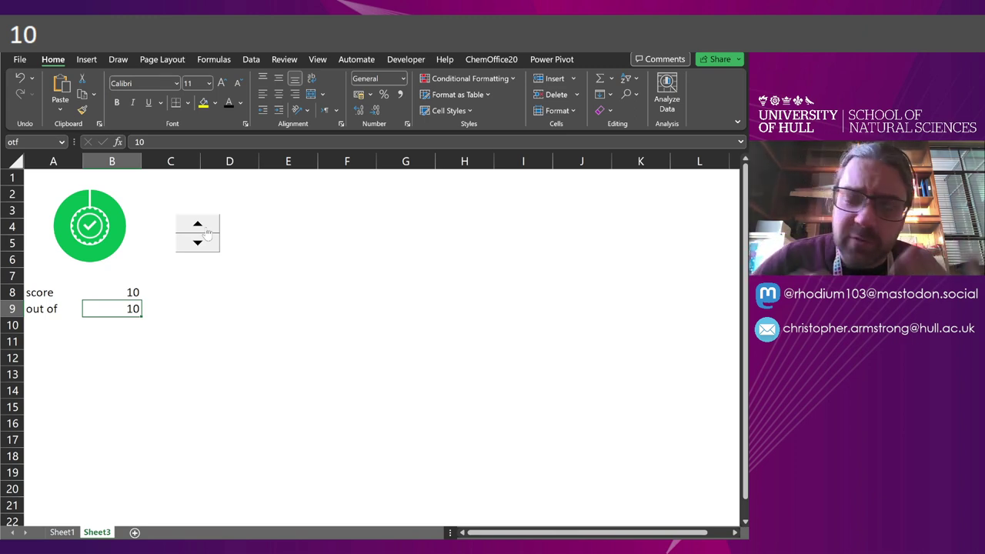
- Lower the sample score to 8 with the spin button
click(110, 294)
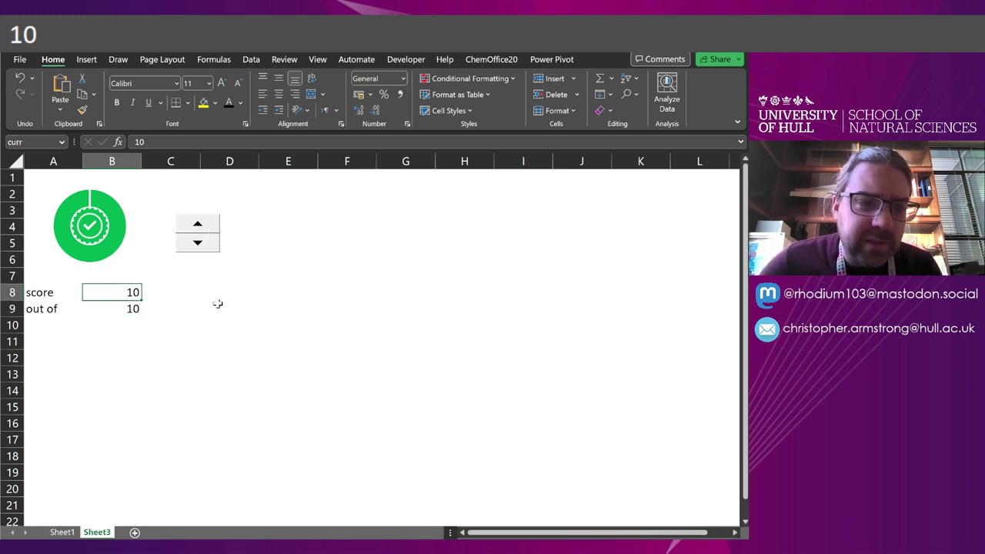
click(218, 258)
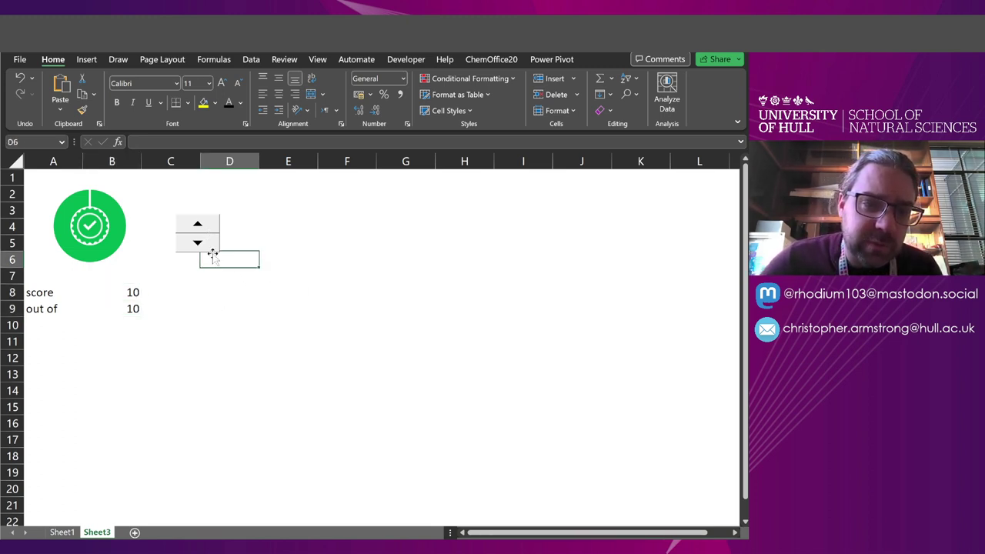
click(207, 246)
click(207, 246)
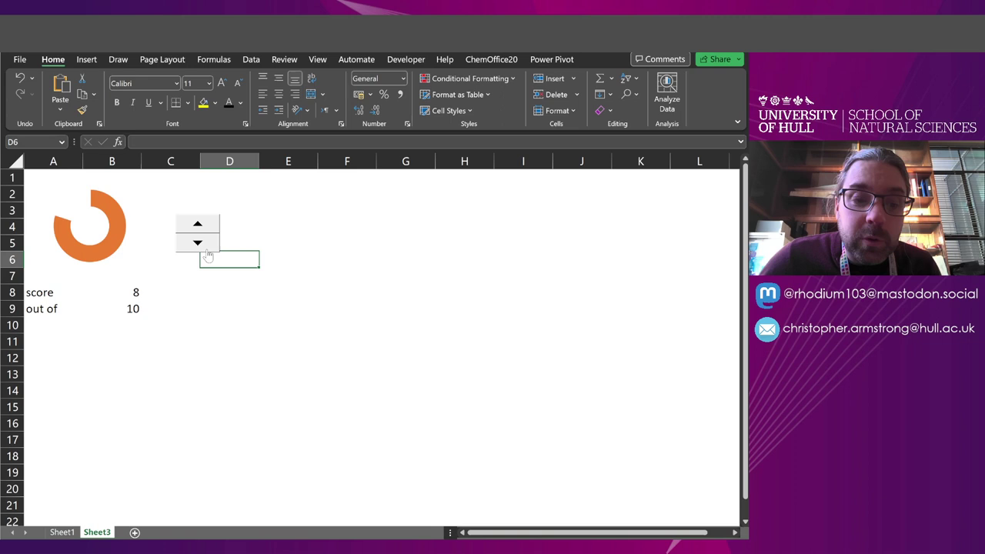
- Add a new worksheet and enter the labels complete, progress and remaining in A1:A3
click(135, 532)
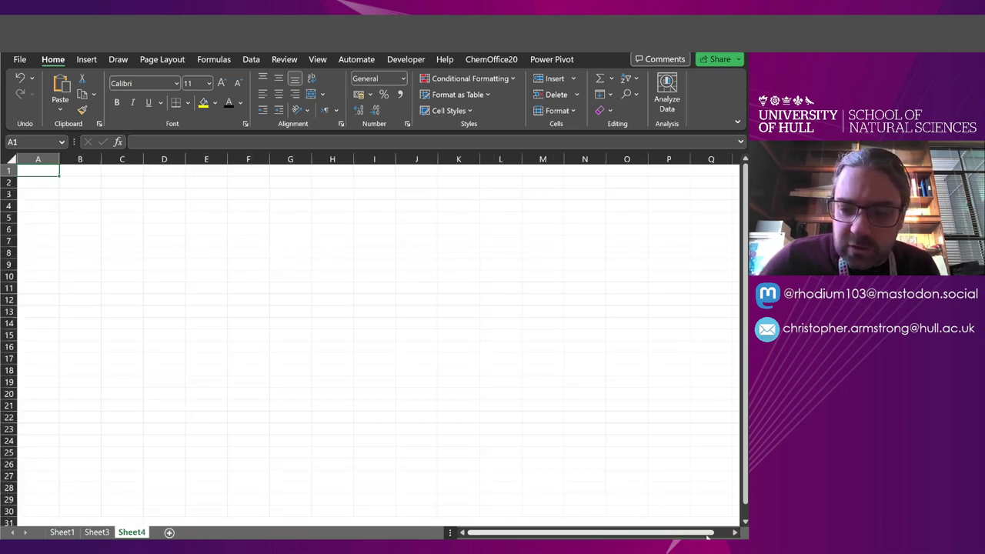
ctrl+scroll(347, 305, up, 2)
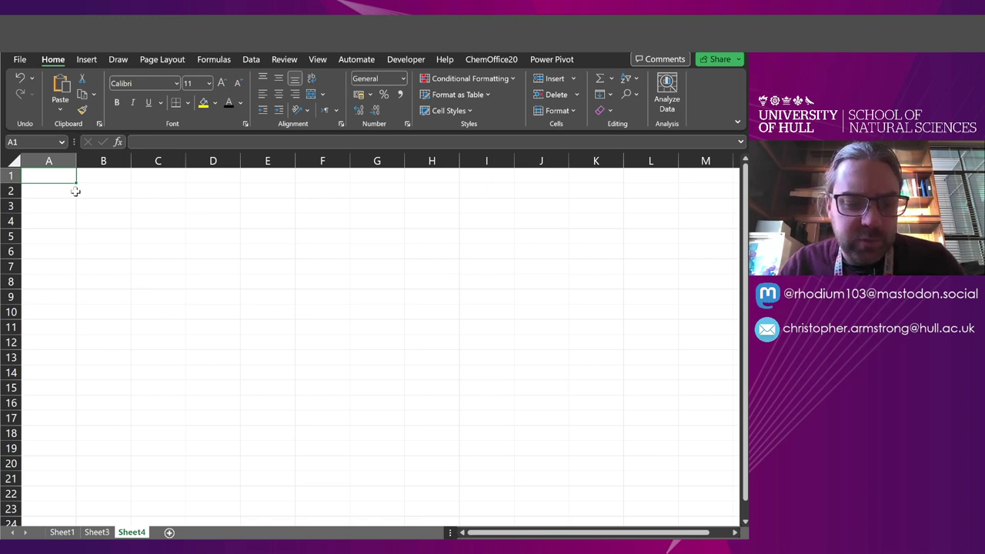
text(complete)
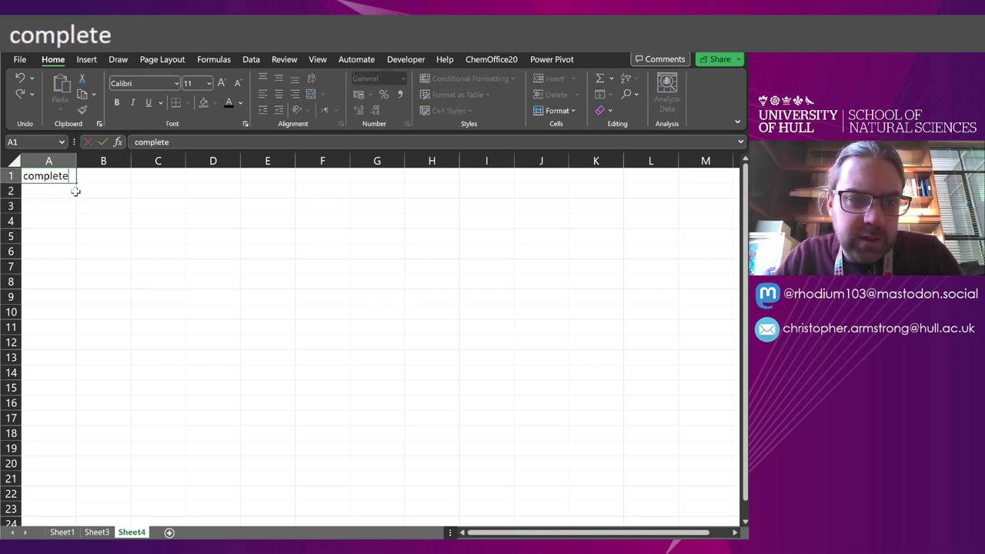
key(Return)
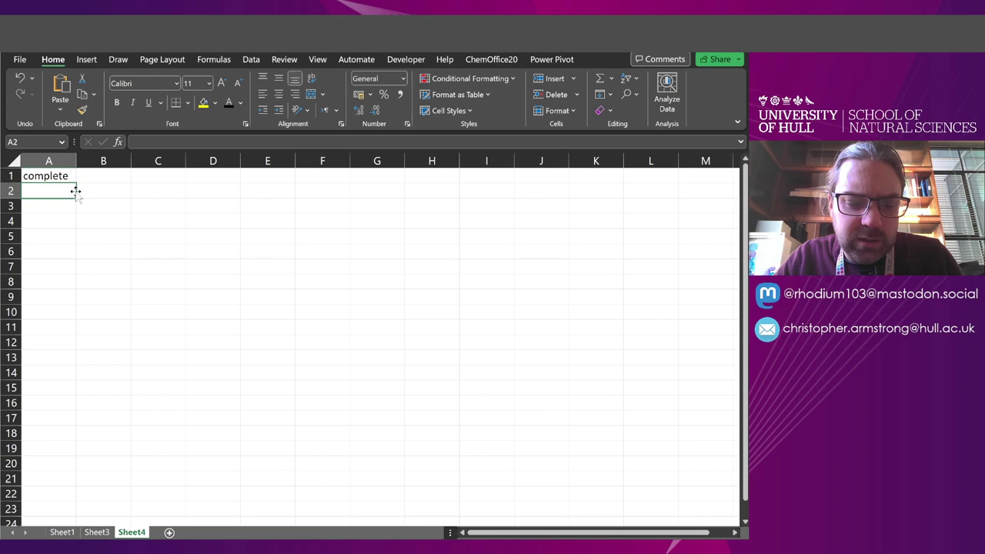
text(progress)
key(Return)
text(re)
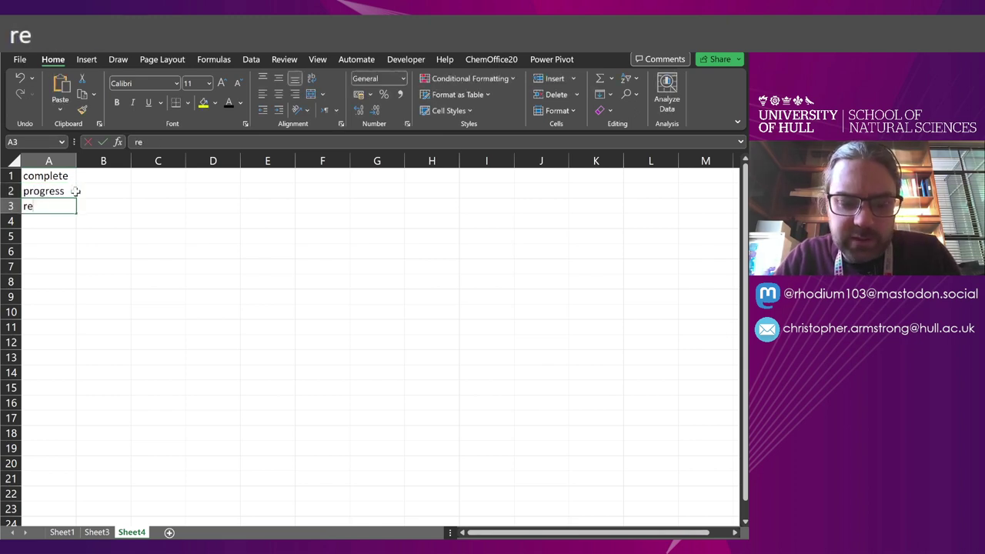
text(maining)
key(Return)
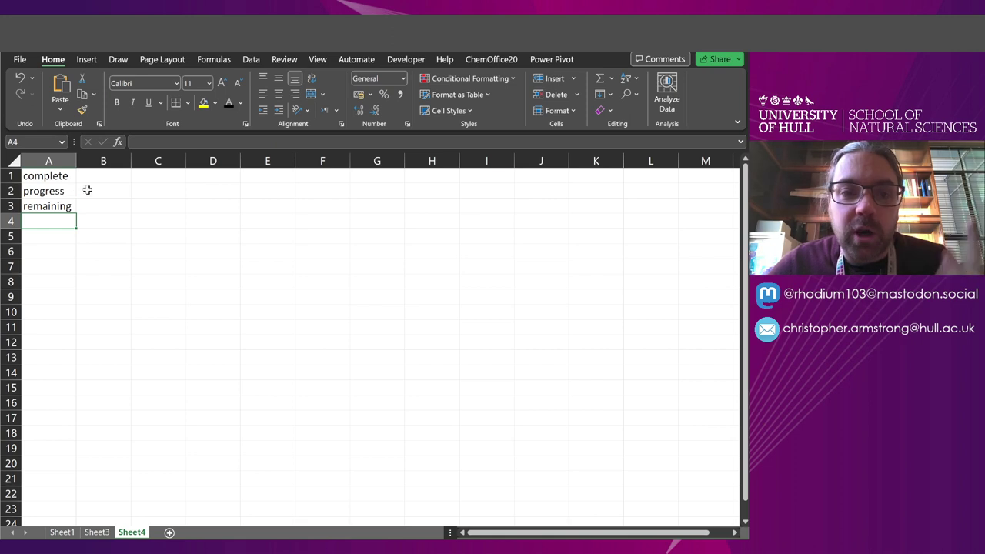
- Enter the values 20, 10 and 5 in B1:B3 beside the complete, progress and remaining labels
click(109, 176)
text(10)
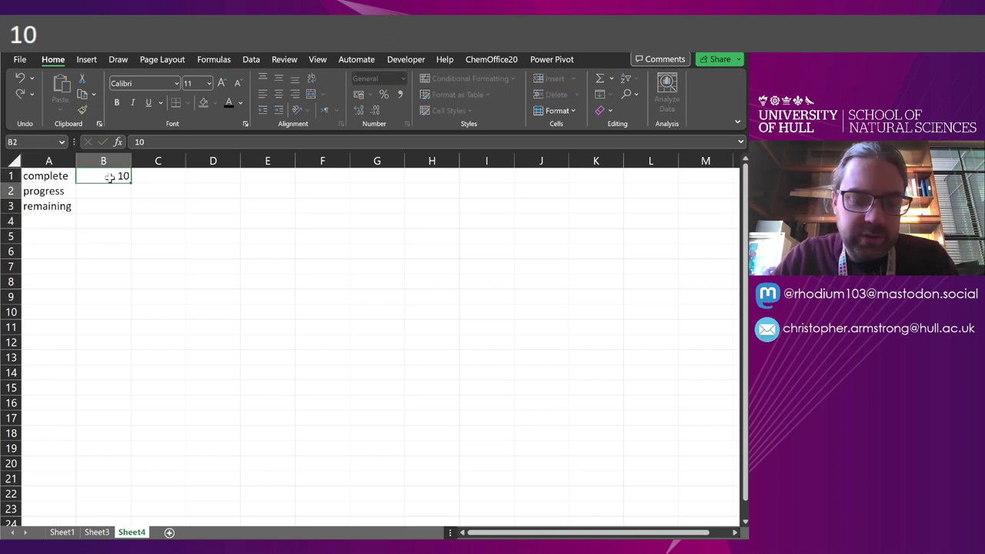
key(Return)
click(109, 176)
text(20)
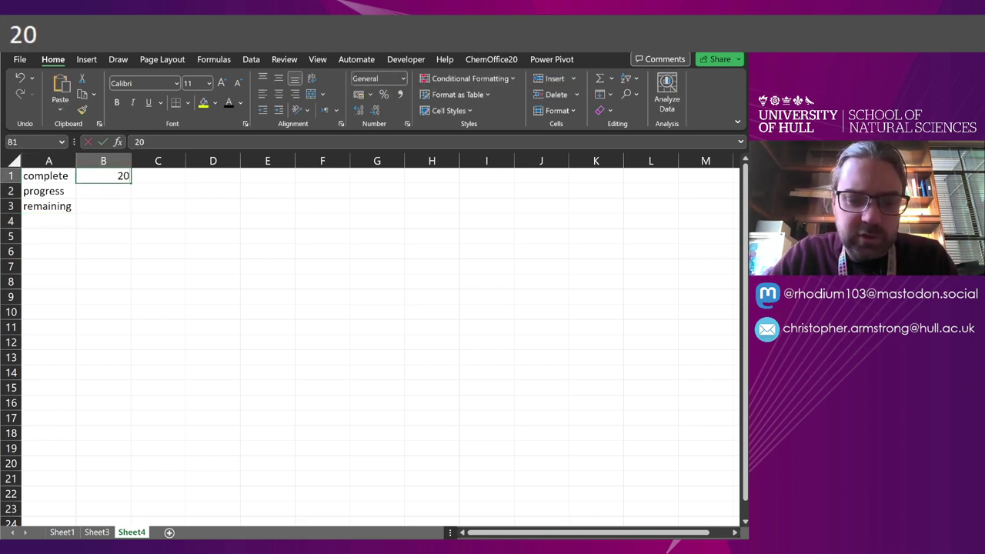
key(Return)
text(10)
key(Return)
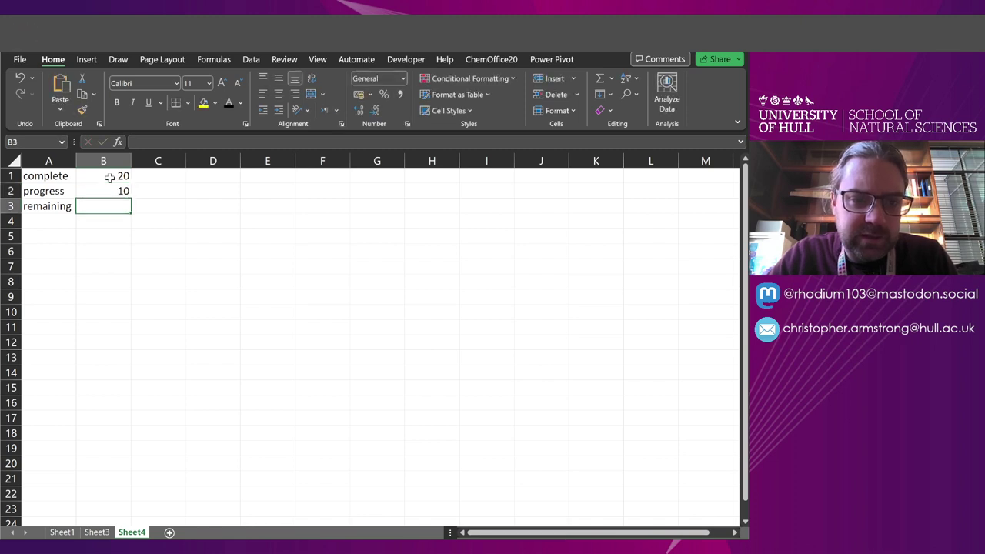
text(5)
key(Return)
- Insert a doughnut chart from A1:B3 and move it up beside the data
drag(44, 176, 88, 206)
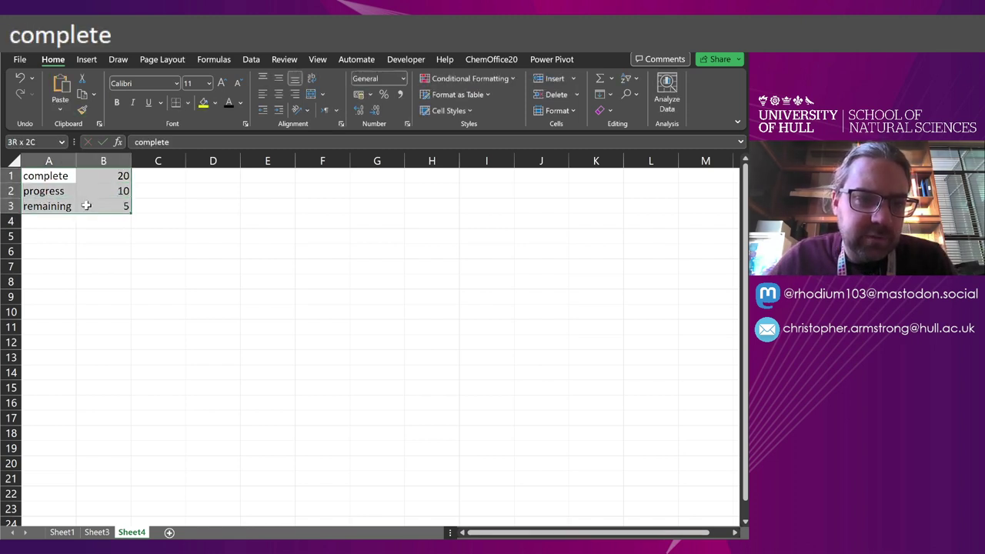
click(84, 60)
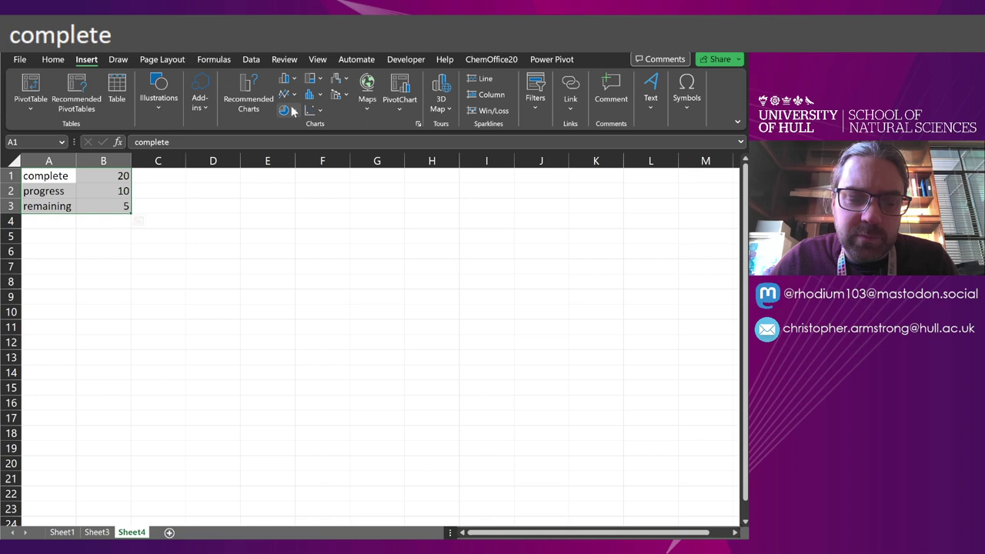
click(289, 110)
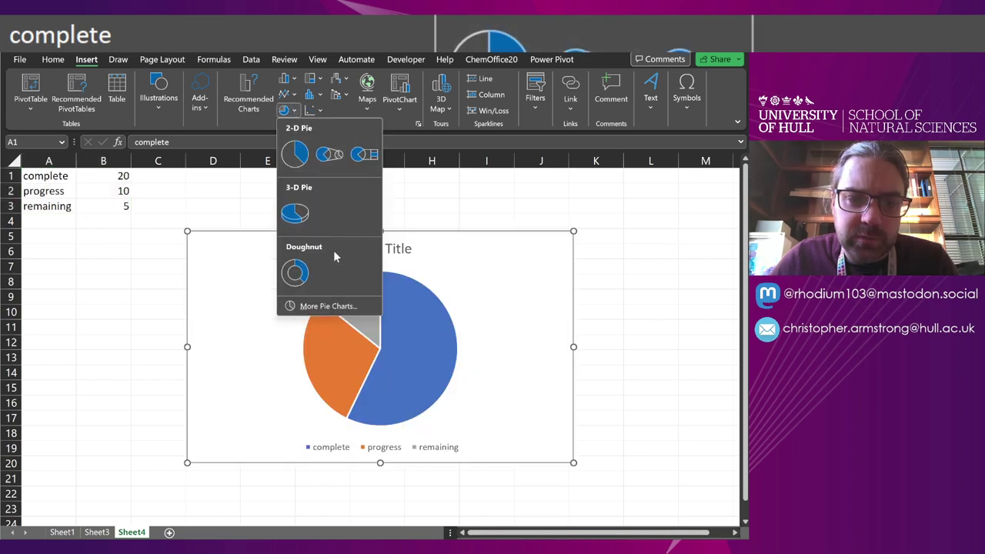
click(294, 273)
drag(433, 242, 438, 199)
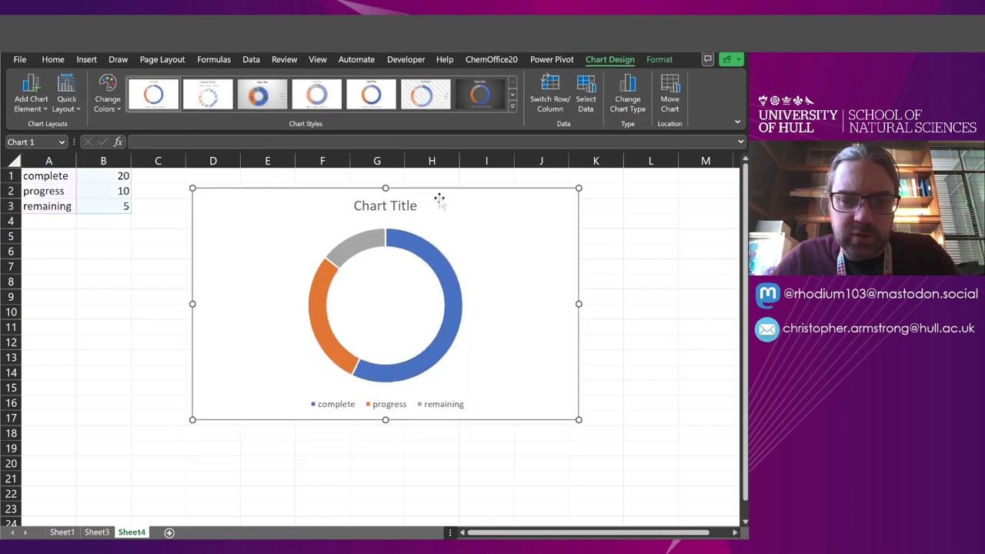
- Delete the chart title and narrow the chart to about 8.1 cm wide
click(416, 216)
key(Delete)
click(429, 408)
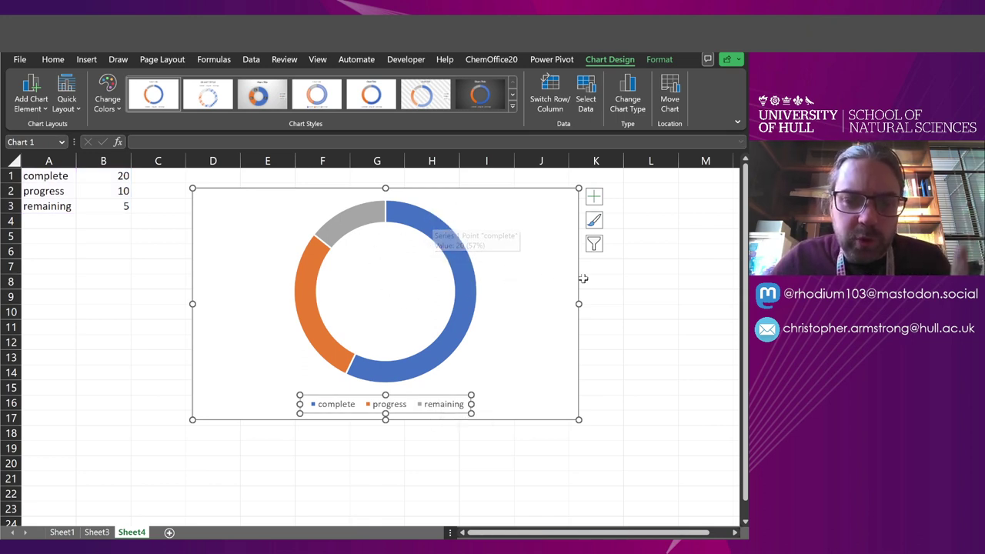
drag(578, 303, 439, 303)
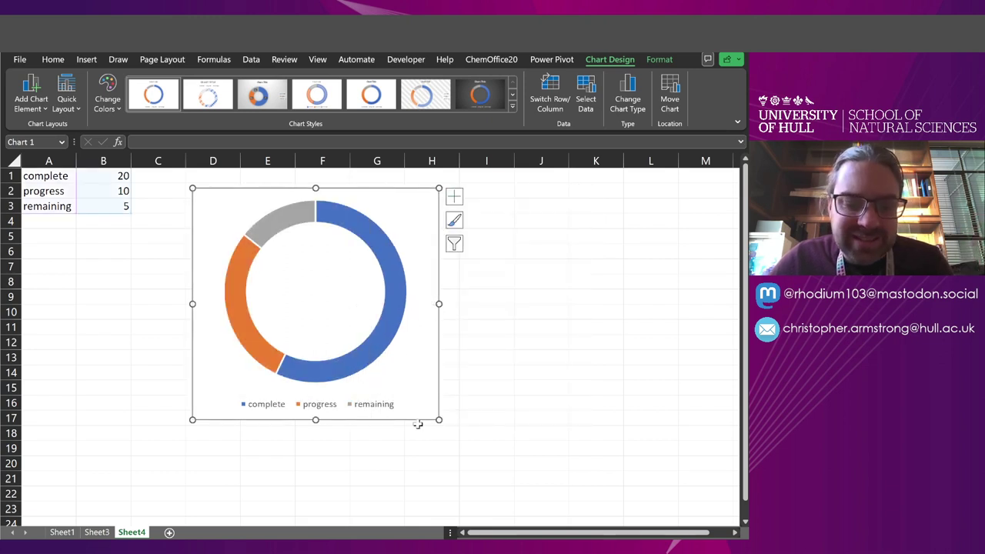
- Fill the doughnut's complete segment with the standard green colour
click(372, 245)
click(373, 243)
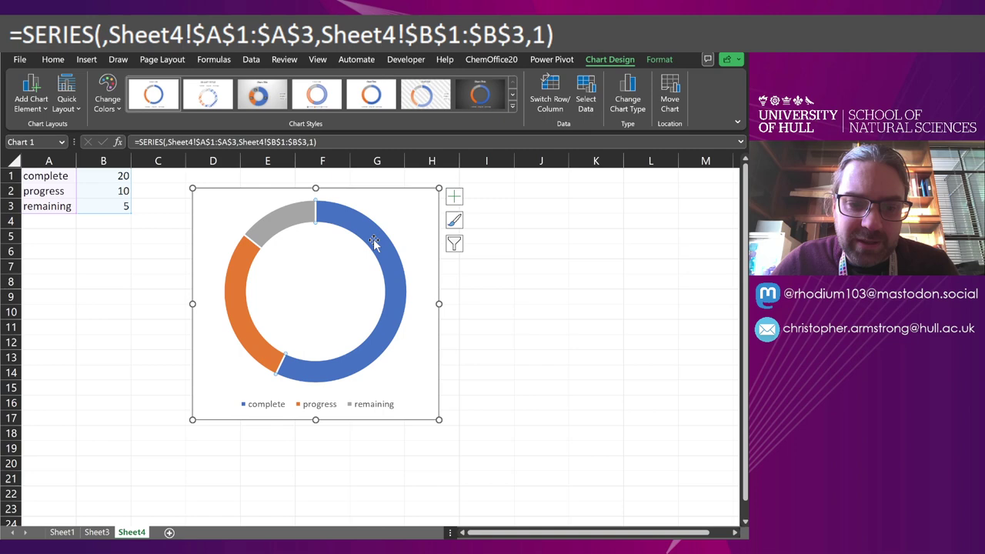
click(658, 60)
click(372, 79)
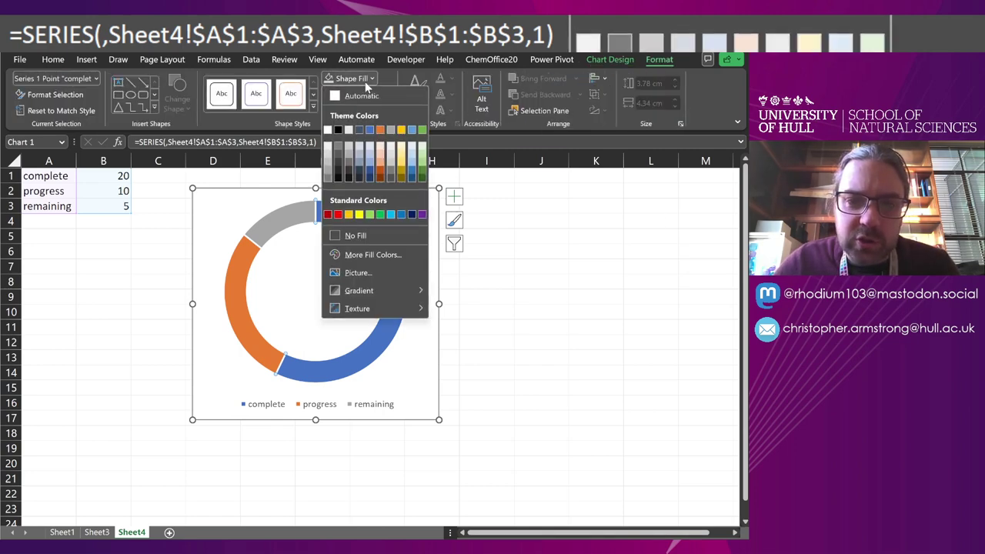
click(380, 214)
- Set the doughnut's remaining segment to No Fill
click(239, 301)
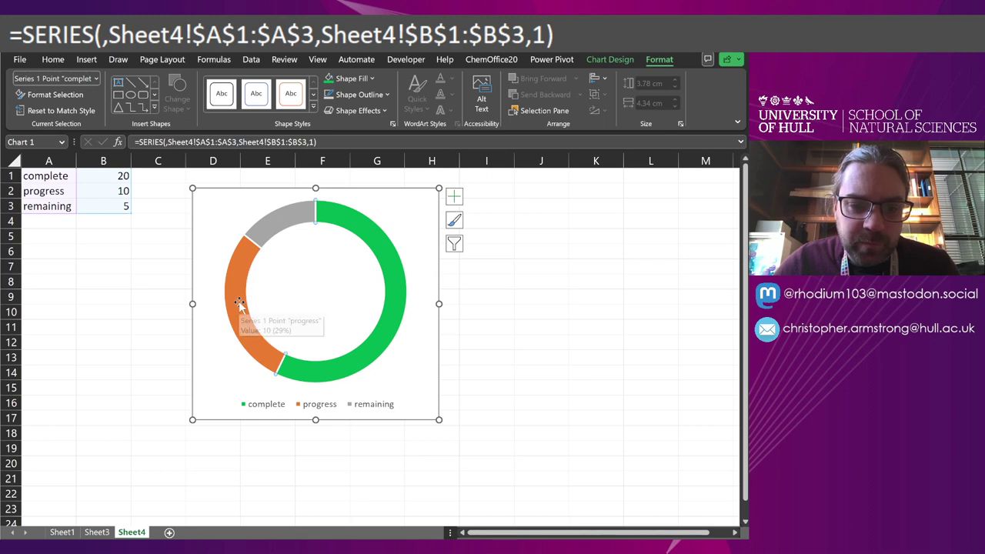
click(286, 220)
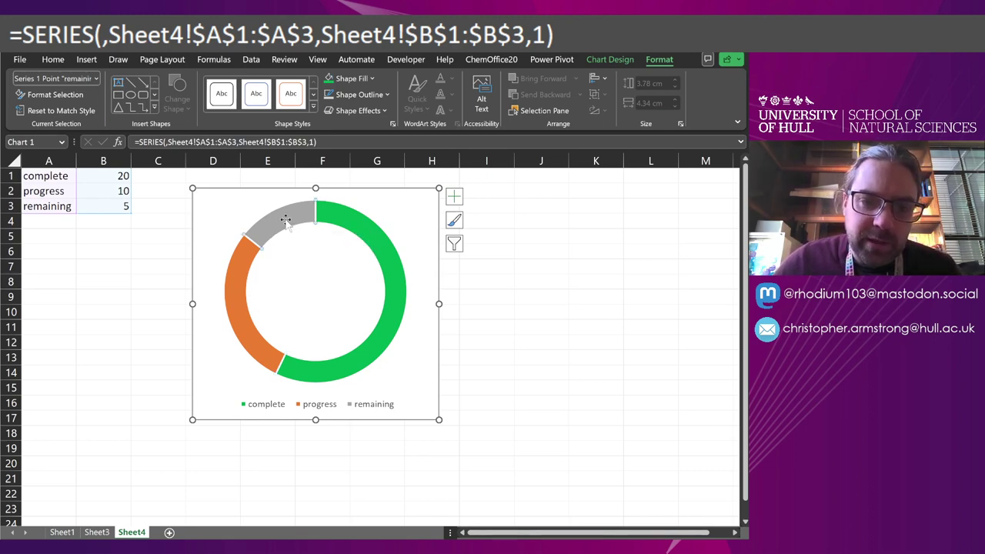
click(373, 78)
click(355, 236)
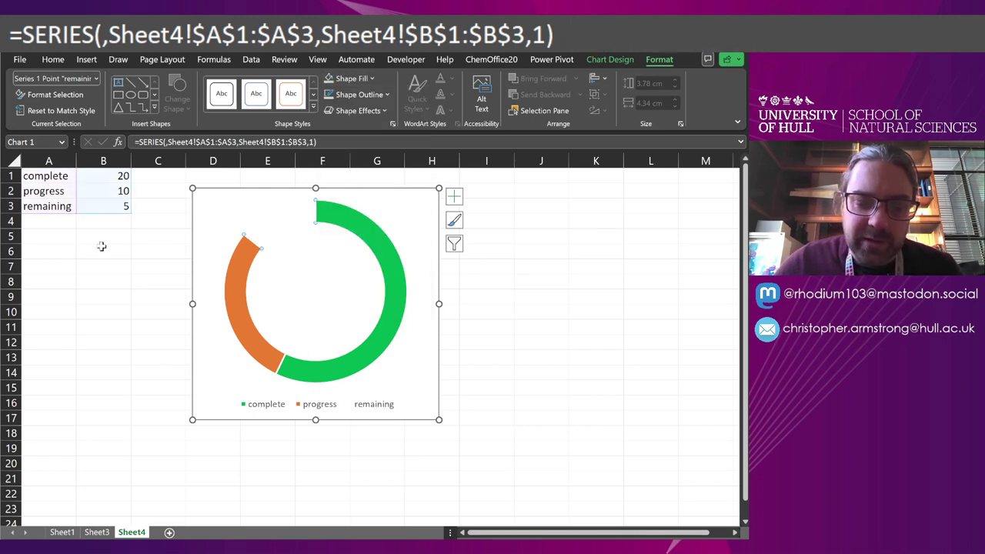
- Delete the chart legend, then shrink the chart and place it over columns F to I
click(337, 406)
key(Delete)
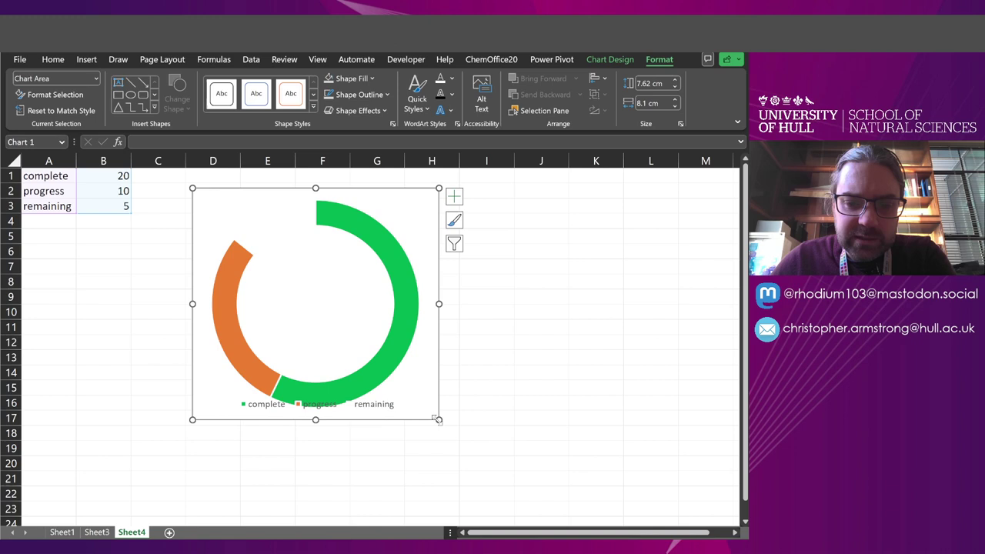
drag(438, 419, 487, 399)
click(174, 282)
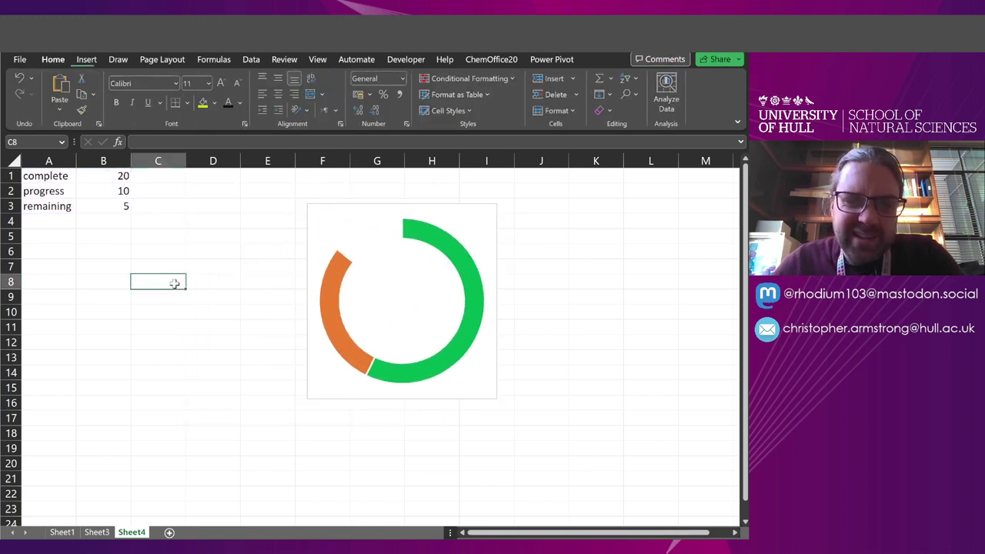
- Enter the label "out of" in A7 and the value 10 in B7
click(114, 179)
key(Down)
key(Down)
key(Down)
key(Down)
key(Down)
key(Down)
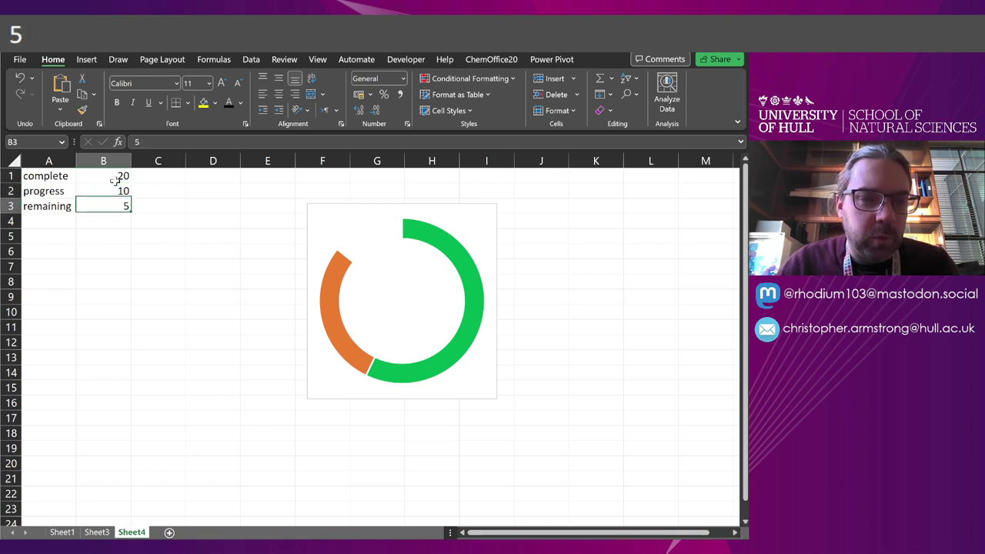
key(Left)
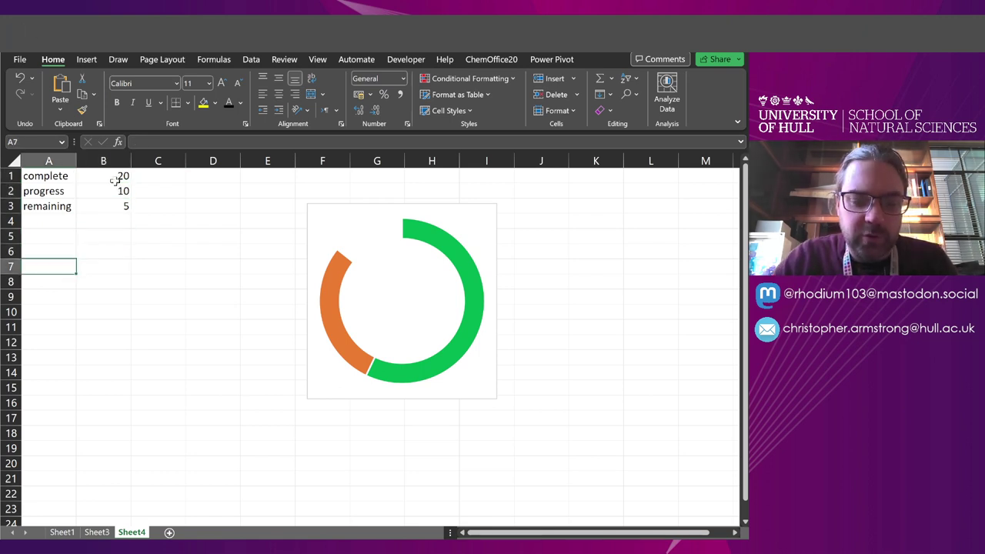
text(out of)
key(Tab)
text(10)
key(Return)
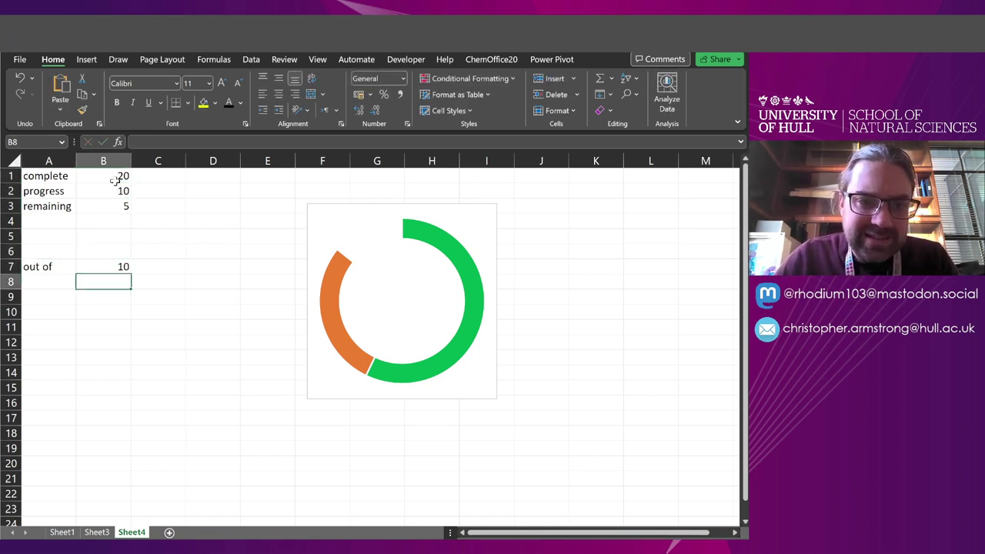
- Set the complete value to 10 and both the progress and remaining values to 0
click(115, 178)
text(10)
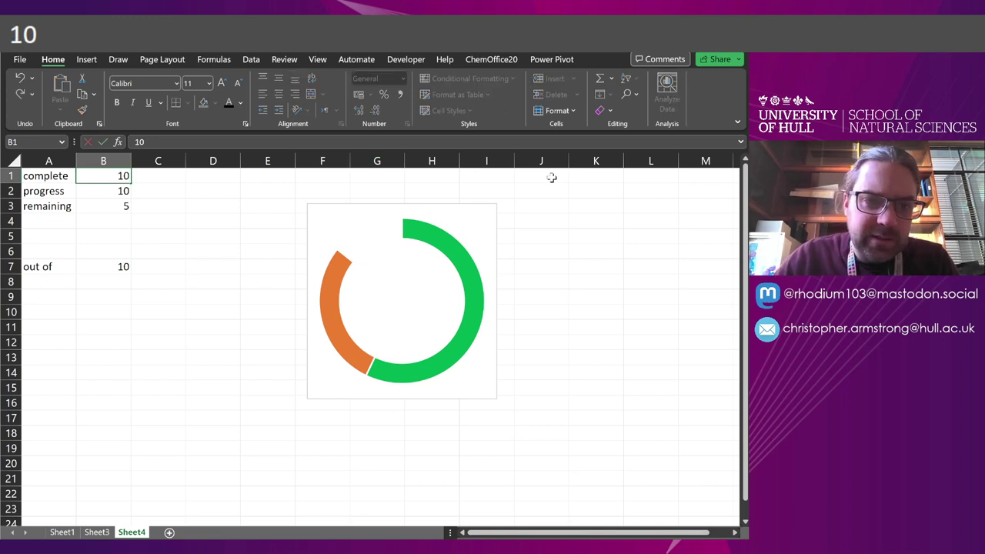
key(Return)
text(0)
key(Return)
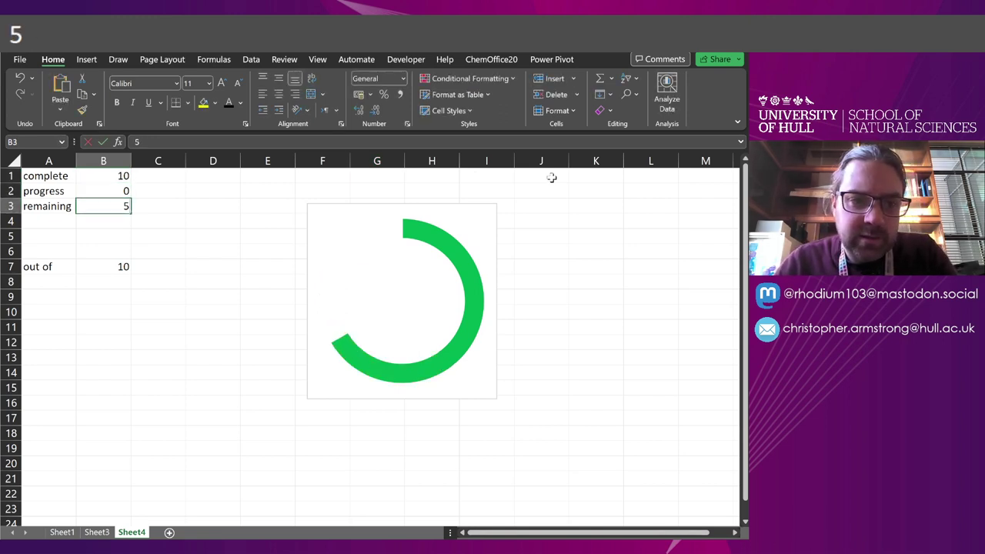
text(0)
key(Return)
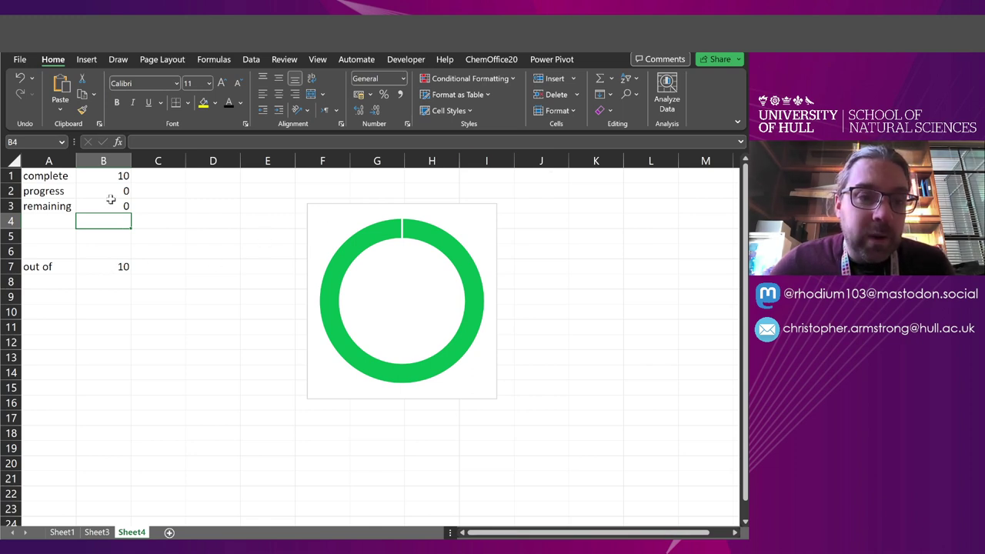
- Set the complete value to 0 and both the progress and remaining values to 5
drag(110, 193, 110, 206)
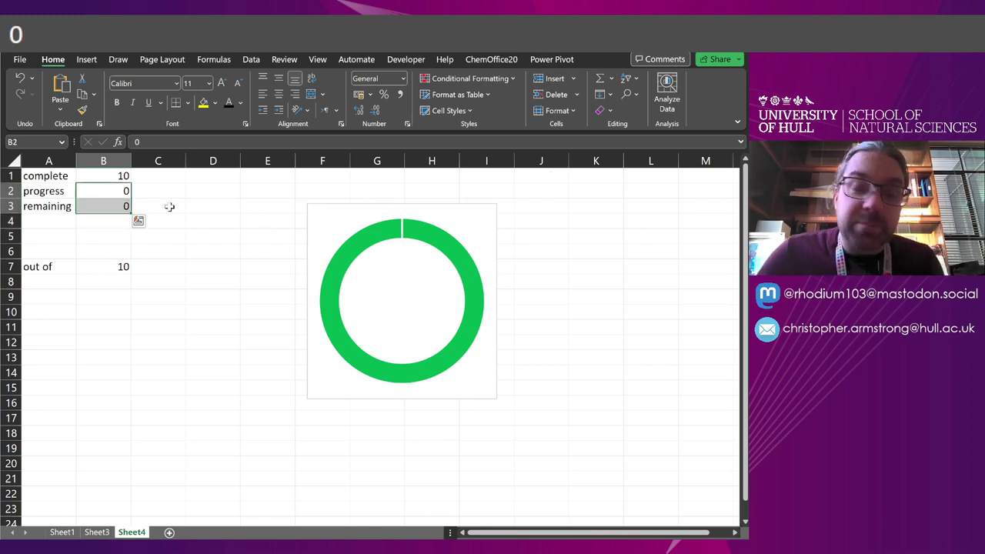
click(107, 178)
text(0)
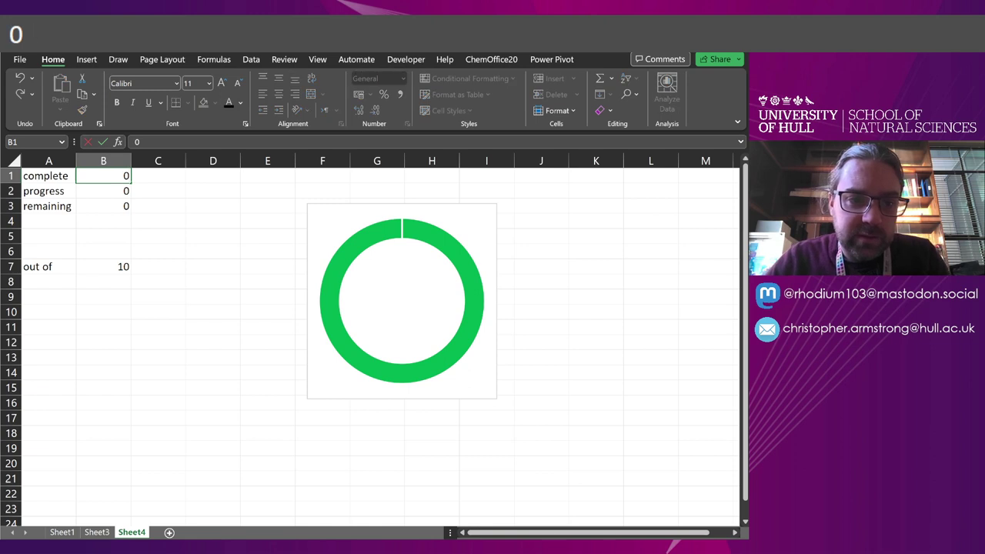
key(Return)
text(5)
key(Return)
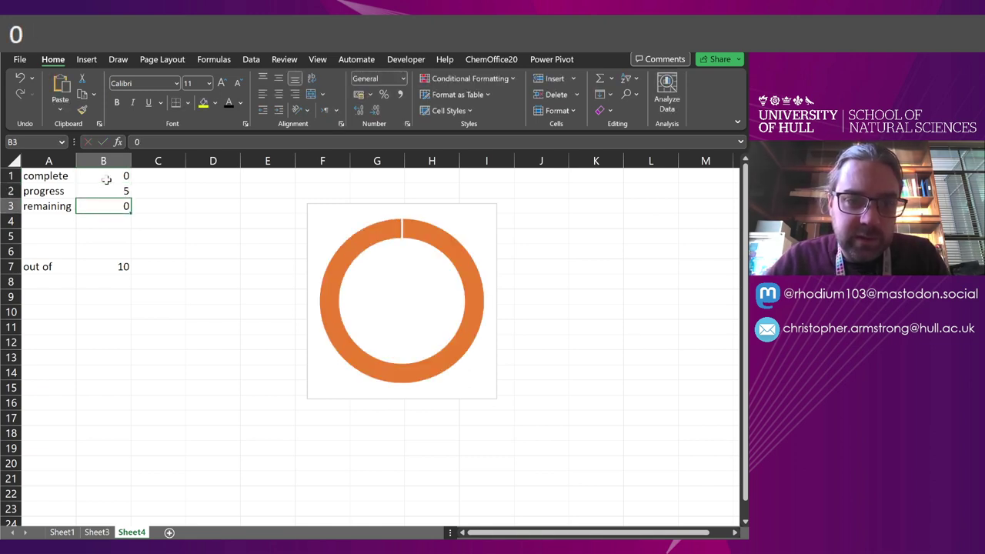
text(5)
key(Return)
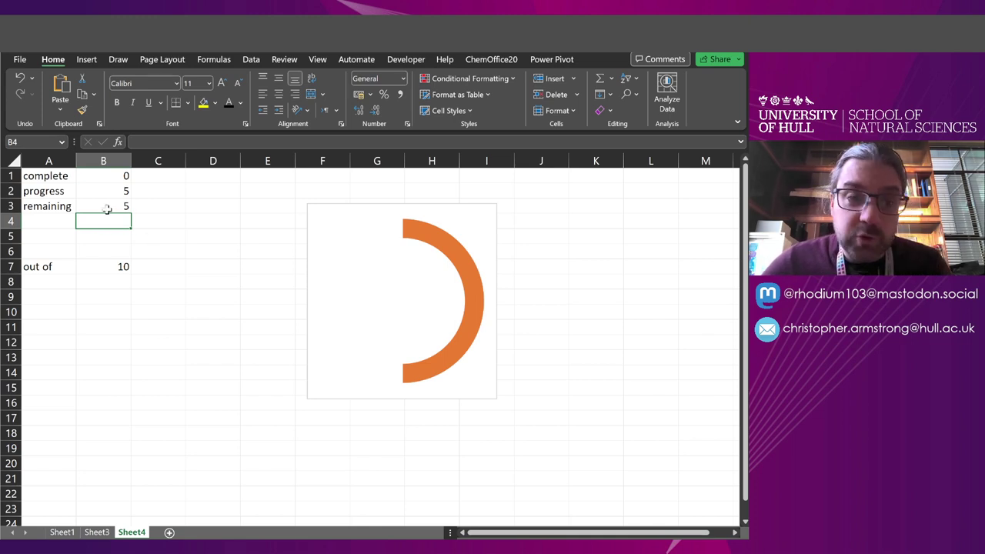
- Move the "out of" label and its value up to cells A5:B5
click(45, 281)
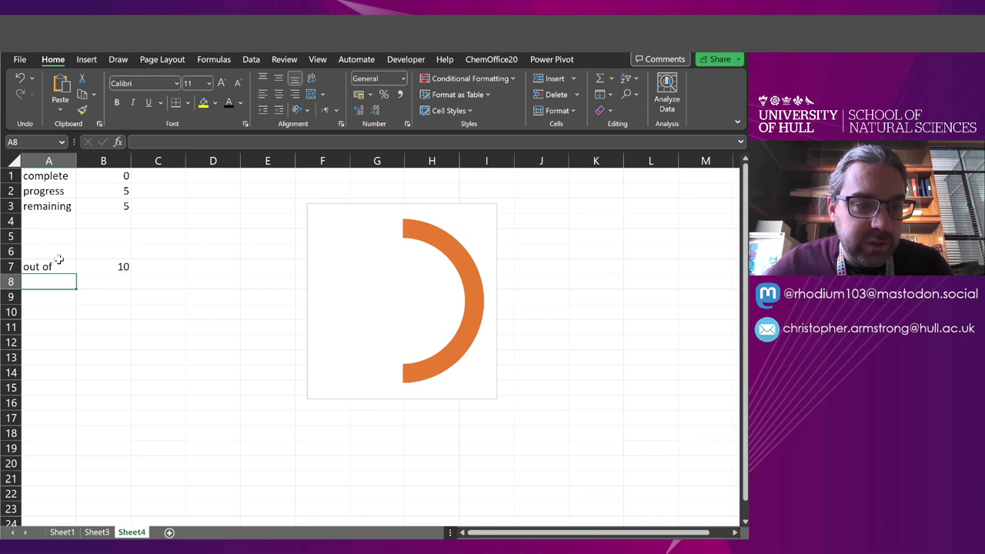
drag(39, 269, 105, 243)
scroll(370, 339, up, 1)
scroll(136, 282, up, 1)
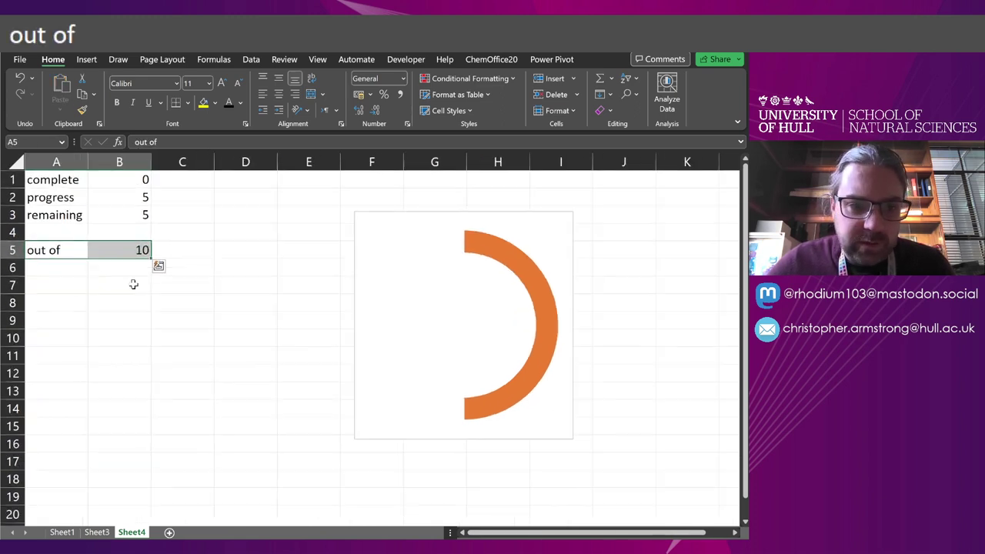
- Enter the label "current" in A4 and the value 0 in B4
click(62, 233)
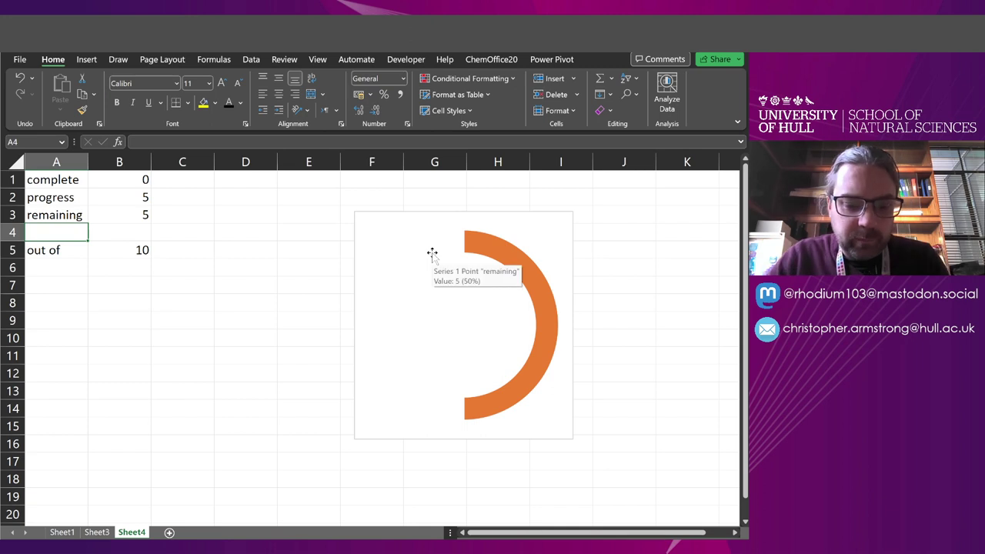
text(current)
key(Tab)
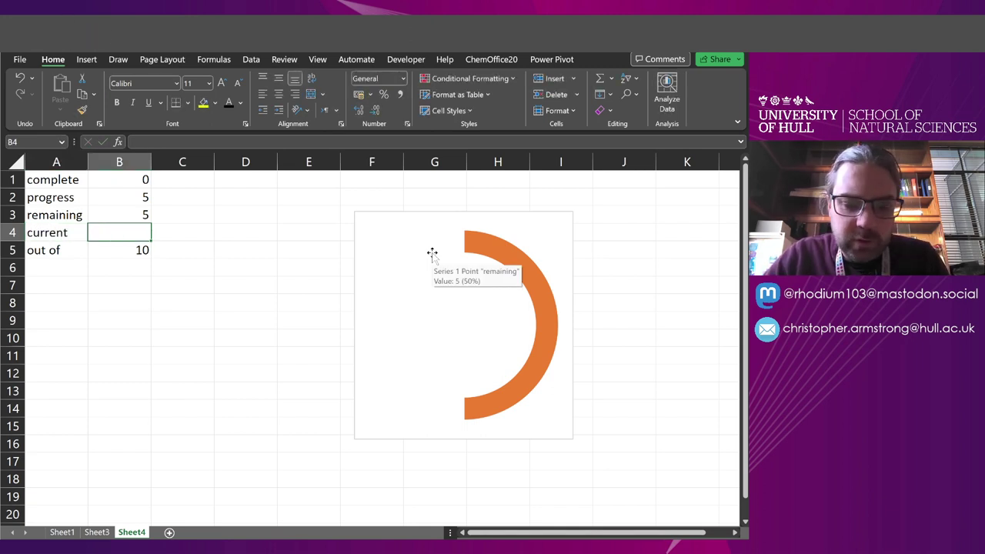
text(0)
key(Return)
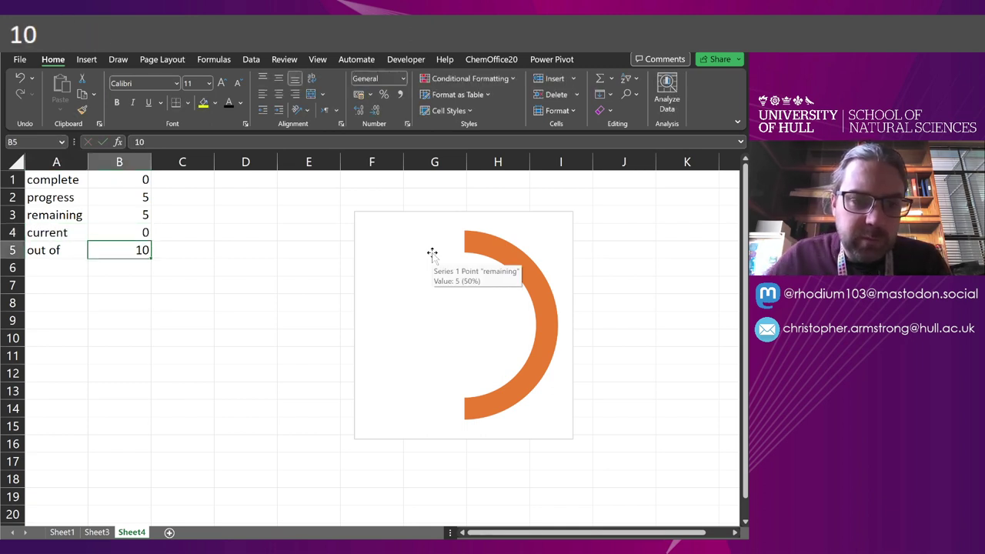
- Set the progress value in B2 to 0 and the remaining value in B3 to 10
click(140, 196)
text(0)
key(ctrl+Return)
click(128, 216)
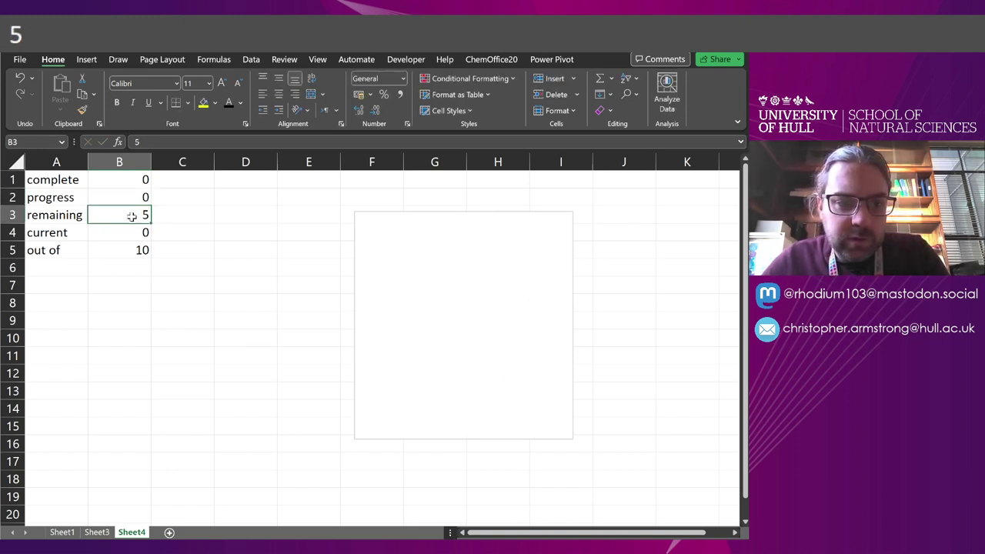
text(0)
key(ctrl+Return)
text(10)
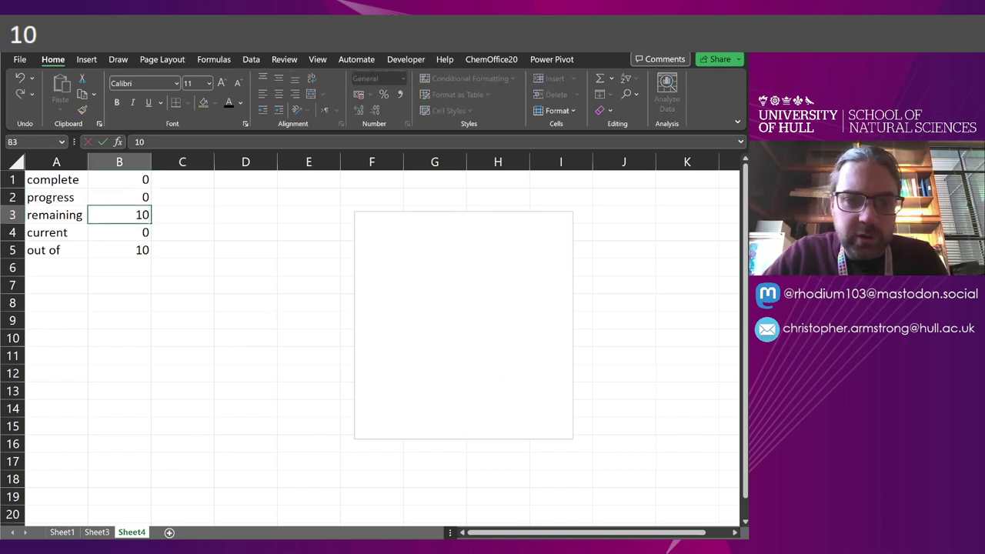
key(Return)
click(195, 246)
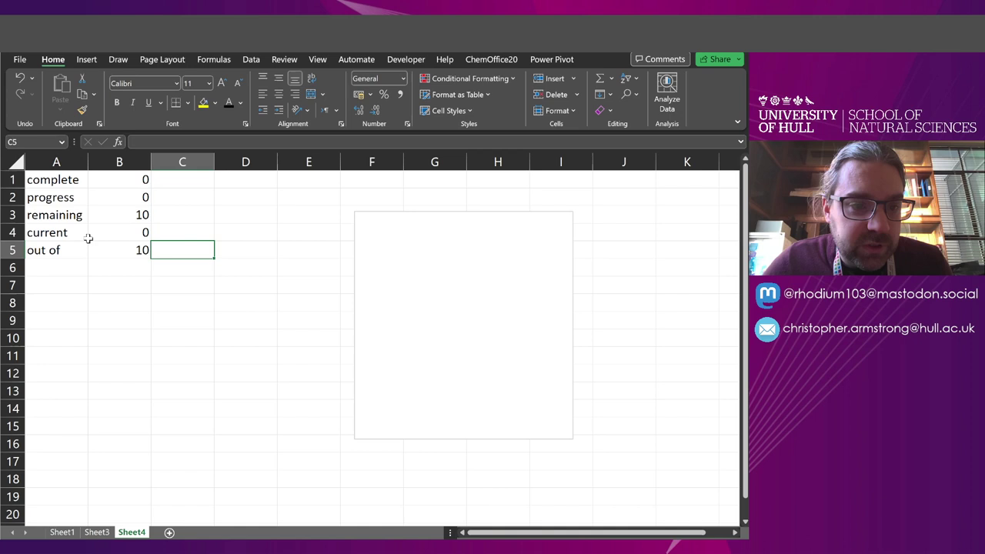
- Create named cells for A1:B5 from the labels in the left column
drag(52, 177, 96, 246)
click(215, 60)
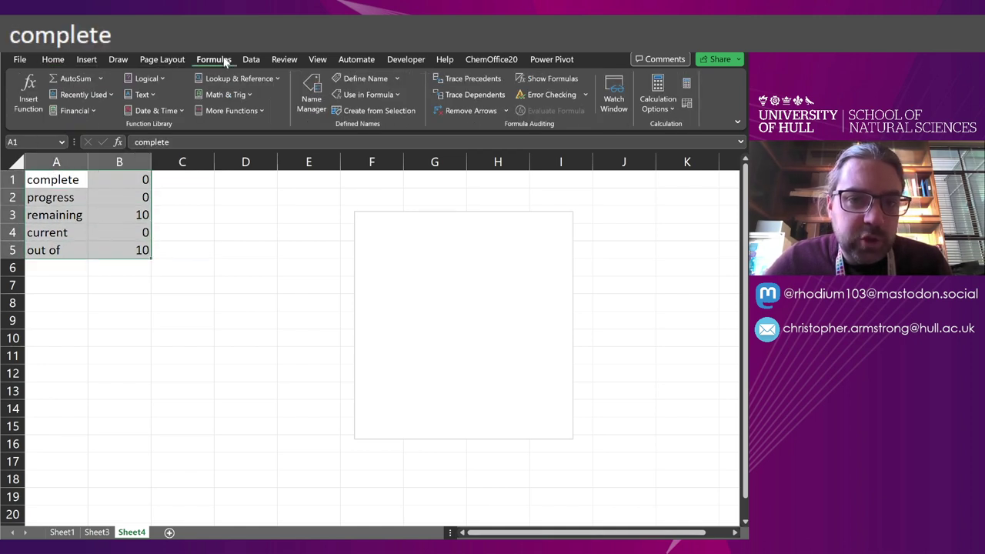
click(353, 109)
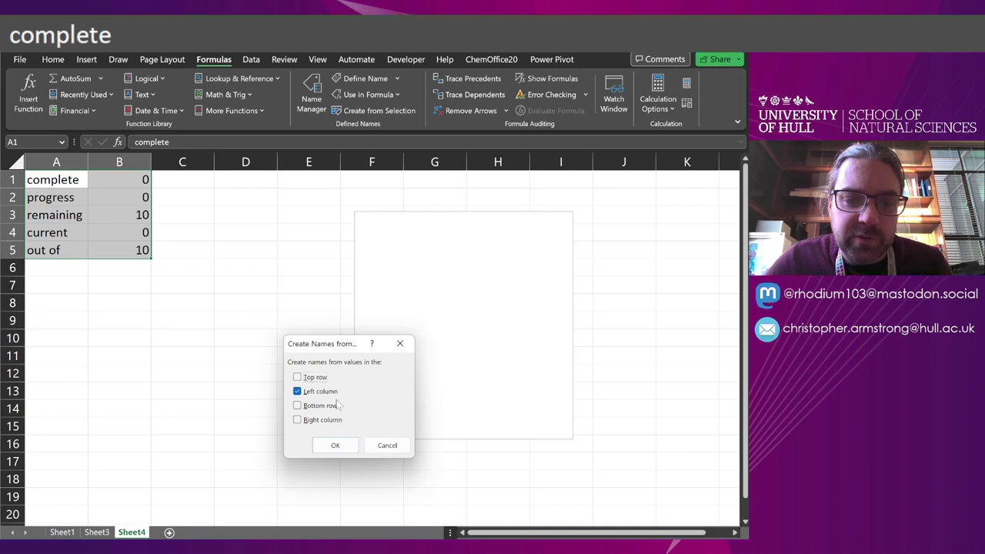
click(336, 443)
click(146, 304)
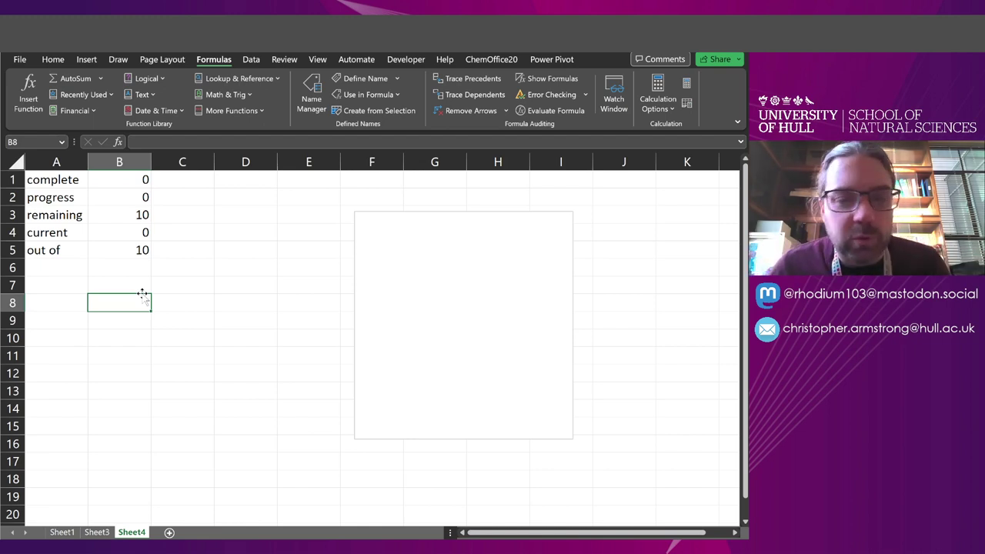
- Set the complete value in B1 to 10 and the remaining value in B3 to 0
click(141, 183)
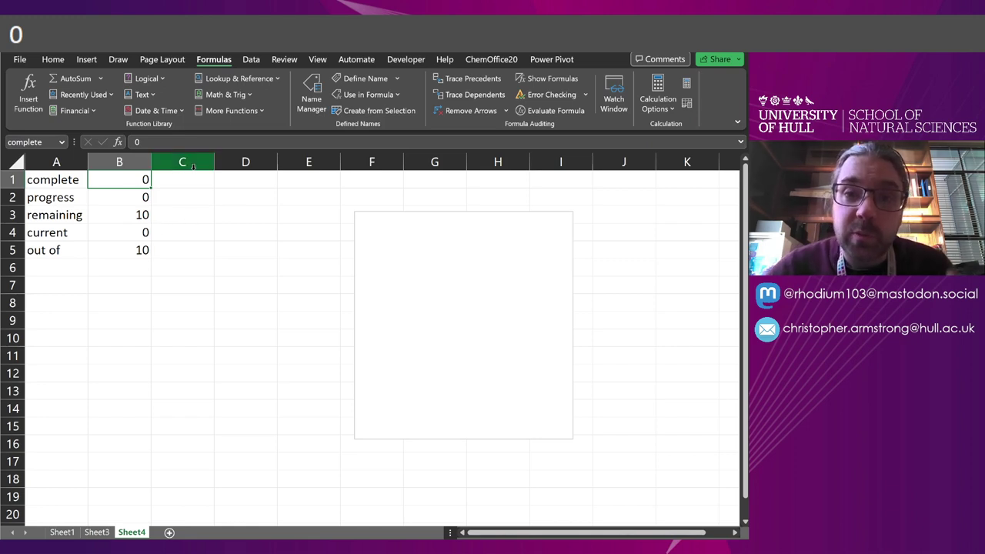
text(10)
key(Return)
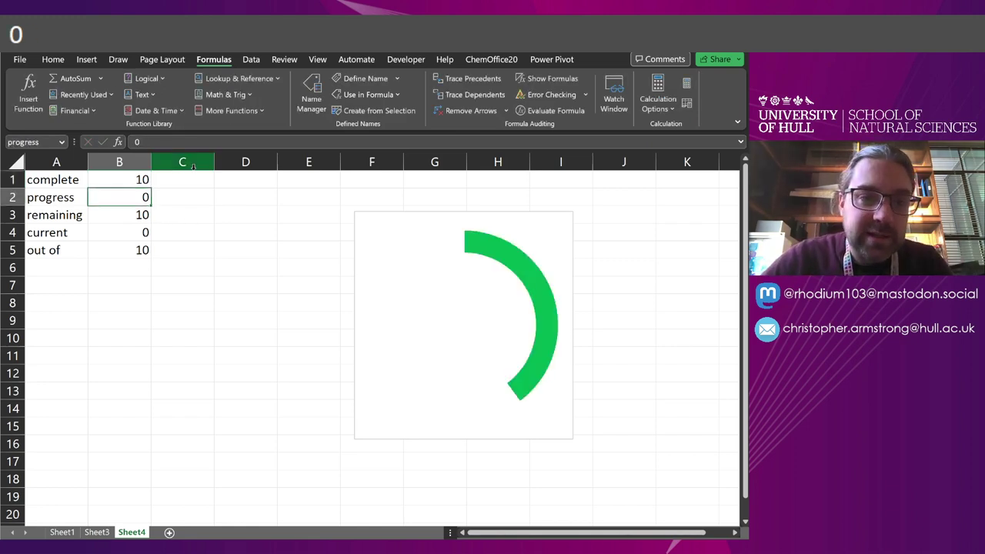
key(Down)
key(Down)
key(Up)
text(0)
key(ctrl+Return)
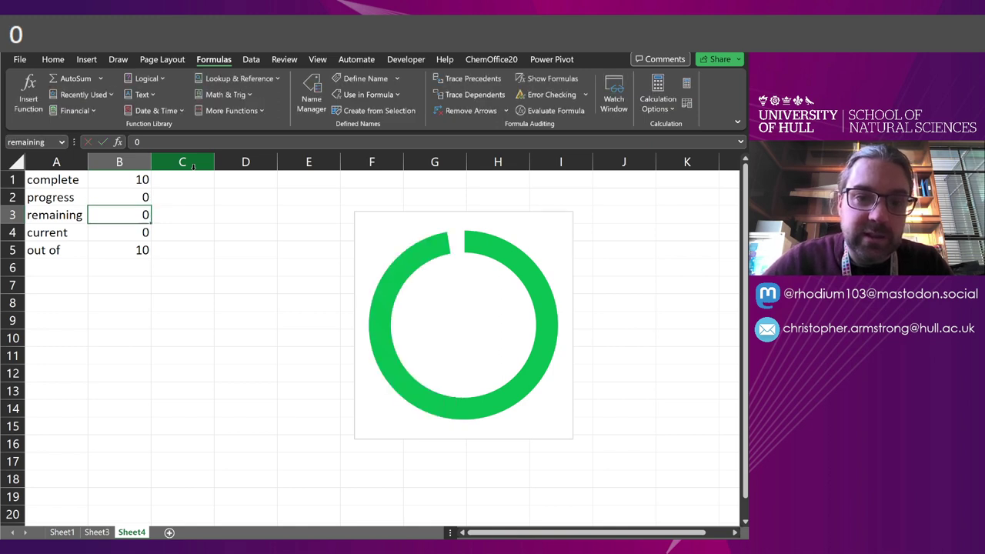
- Enter the formula =IF(current=out_of,out_of,0) in B1 for the complete value
key(Up)
key(Up)
text(=IF()
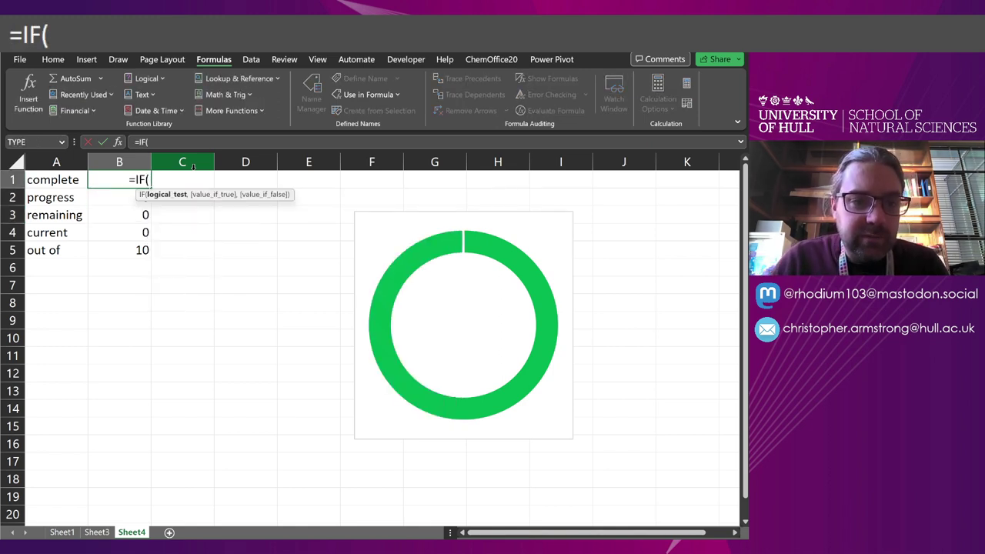
text(curr)
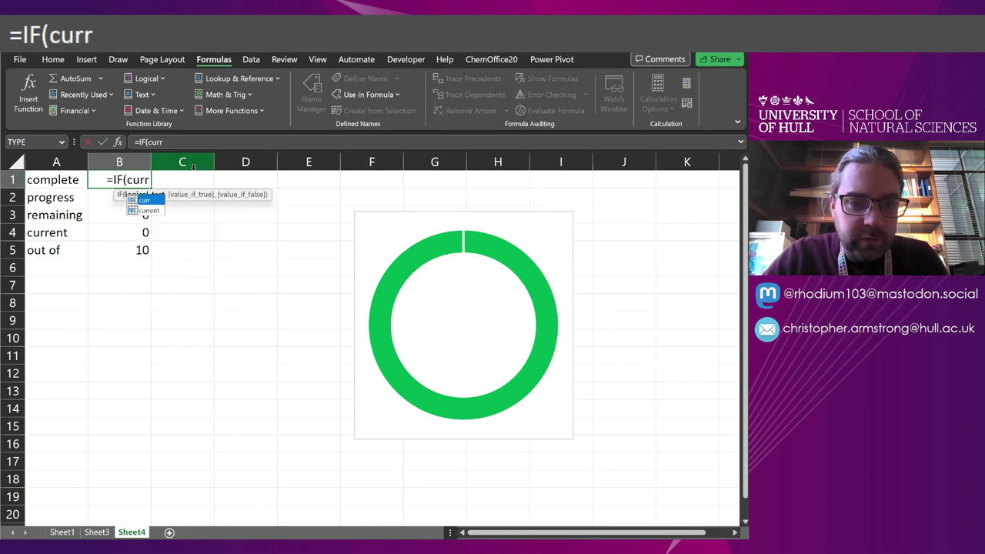
key(Down)
key(Tab)
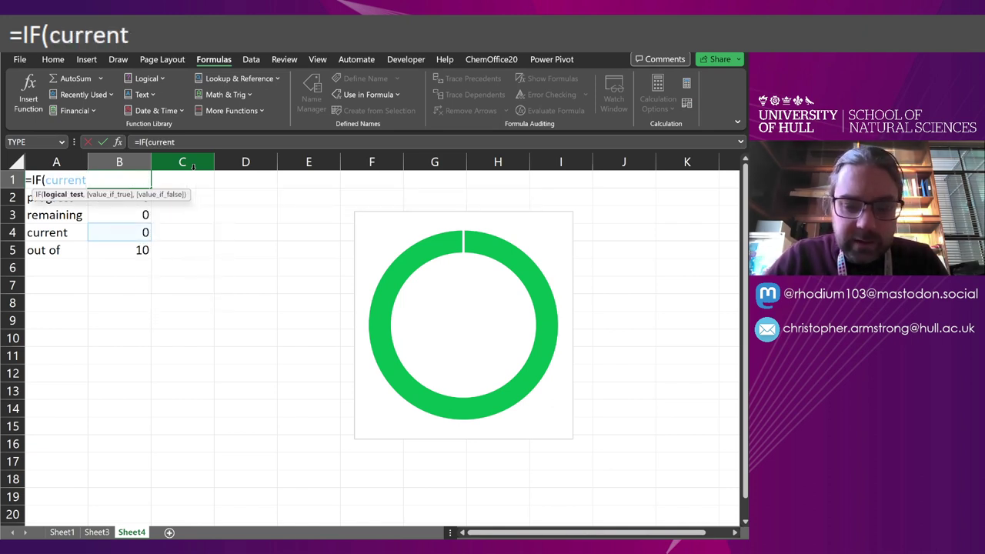
text(=out)
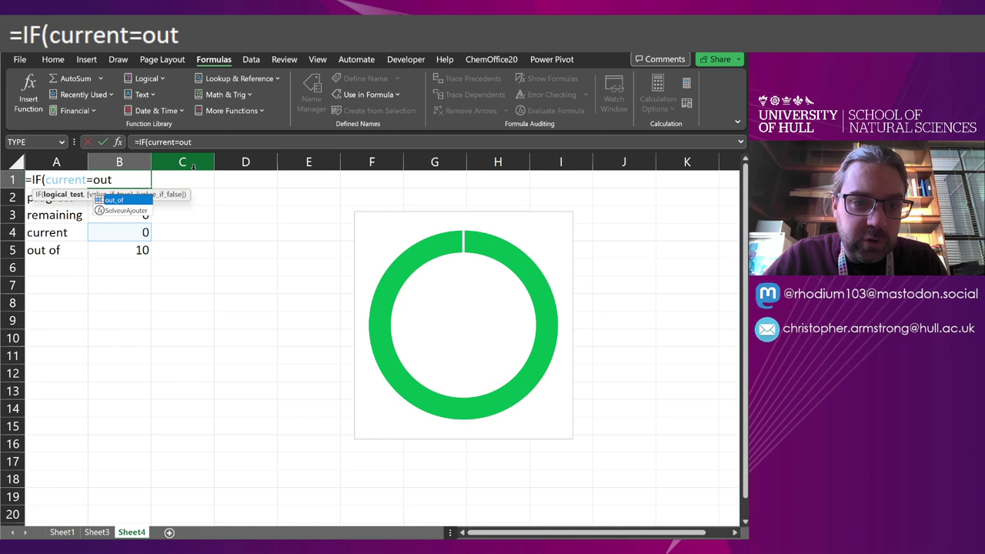
key(Tab)
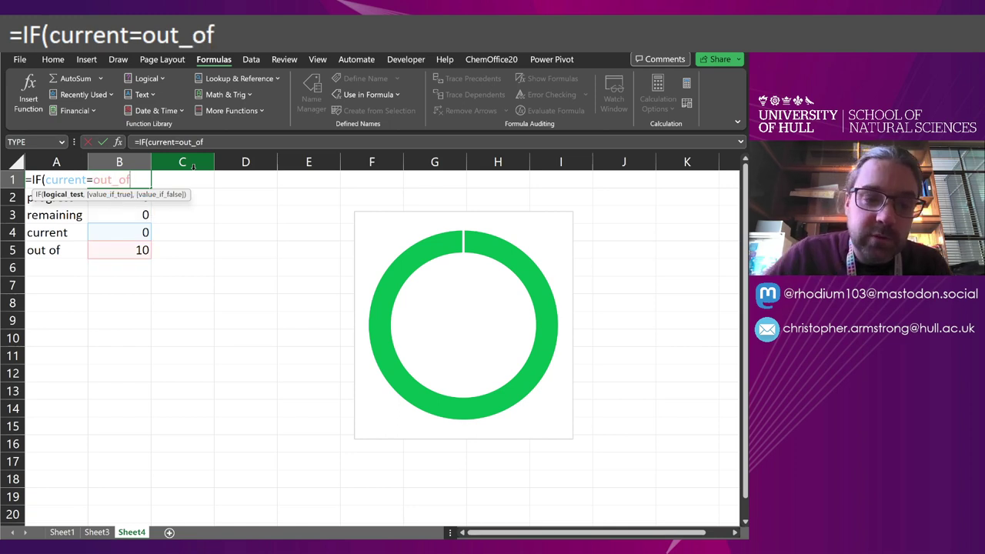
text(,)
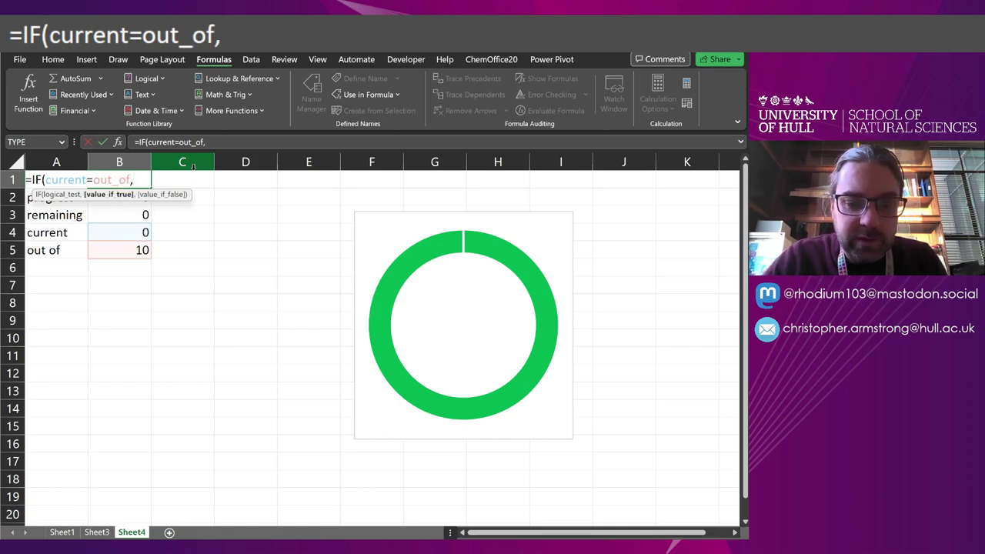
text(out)
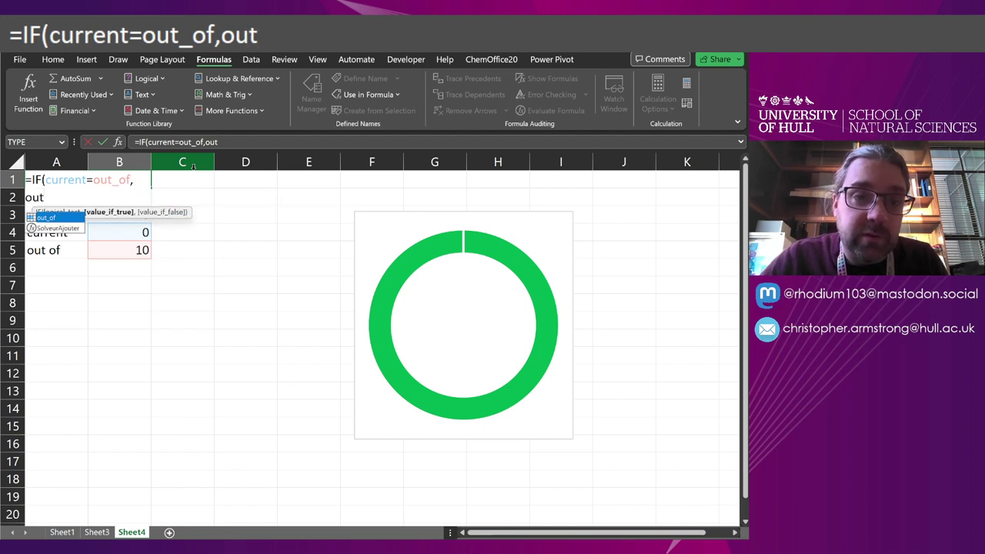
key(Tab)
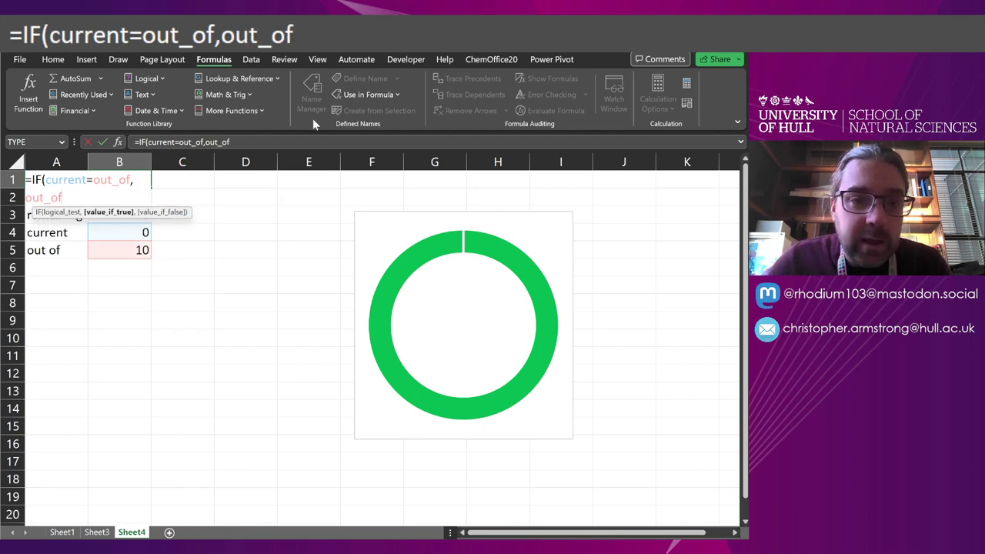
click(231, 142)
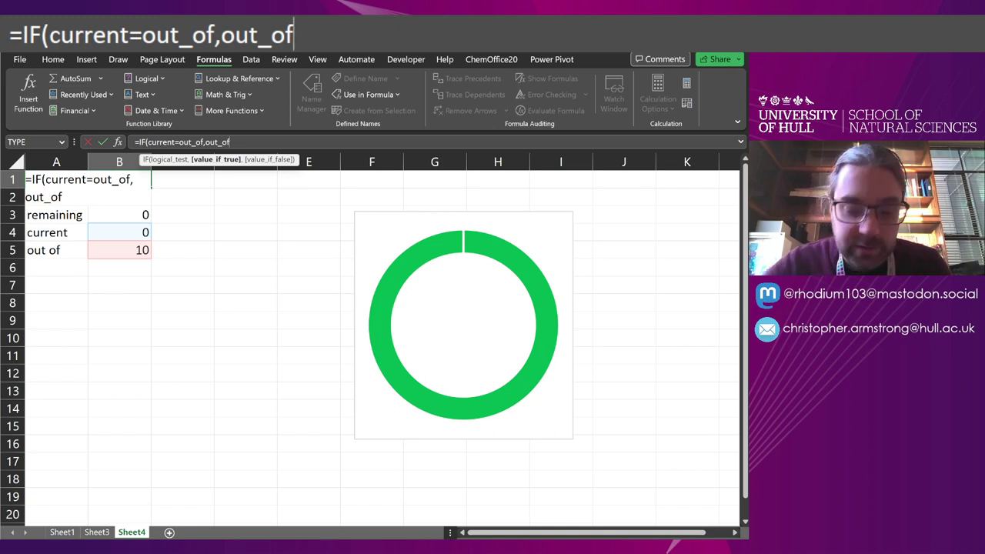
text(,0))
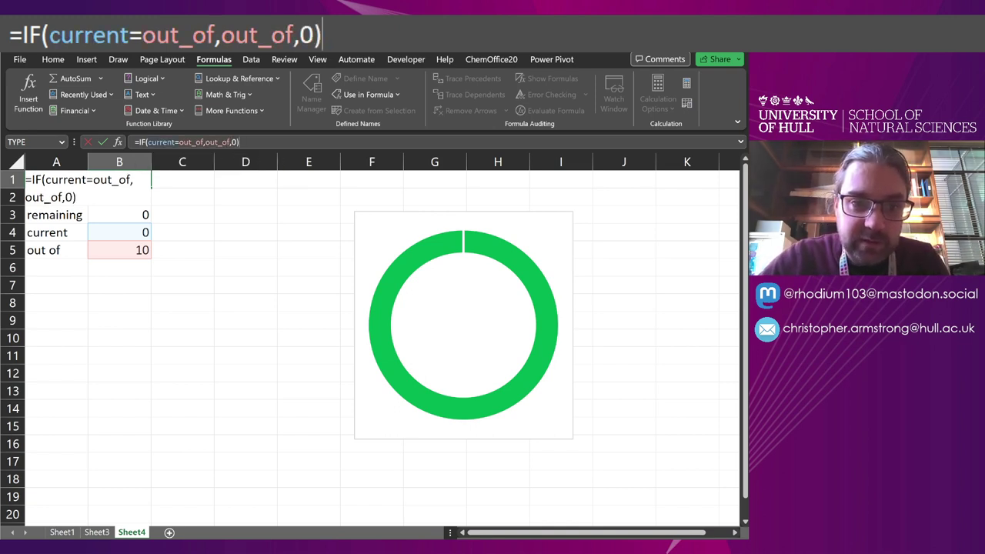
key(Return)
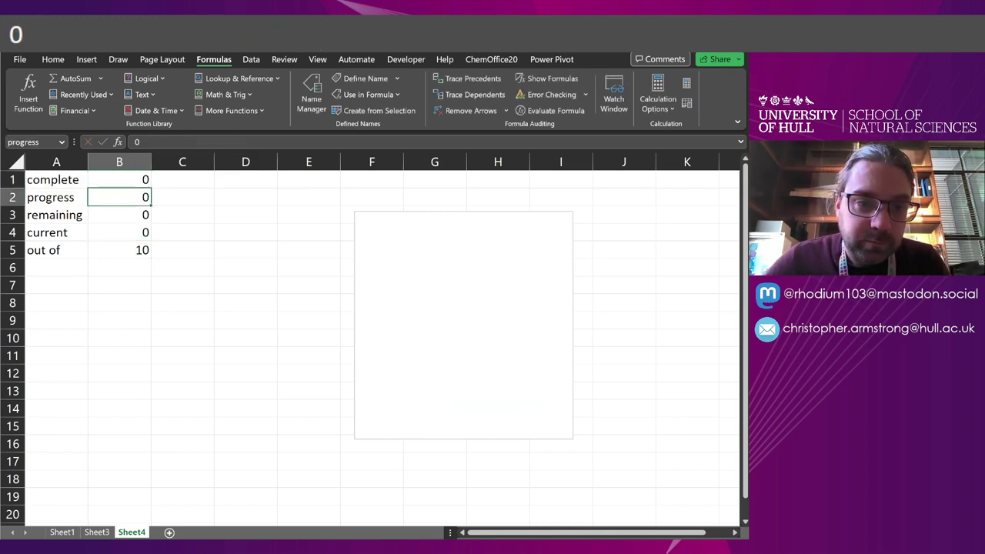
- Set the current value in B4 to 10 to test the complete formula
click(110, 233)
text(10)
key(Return)
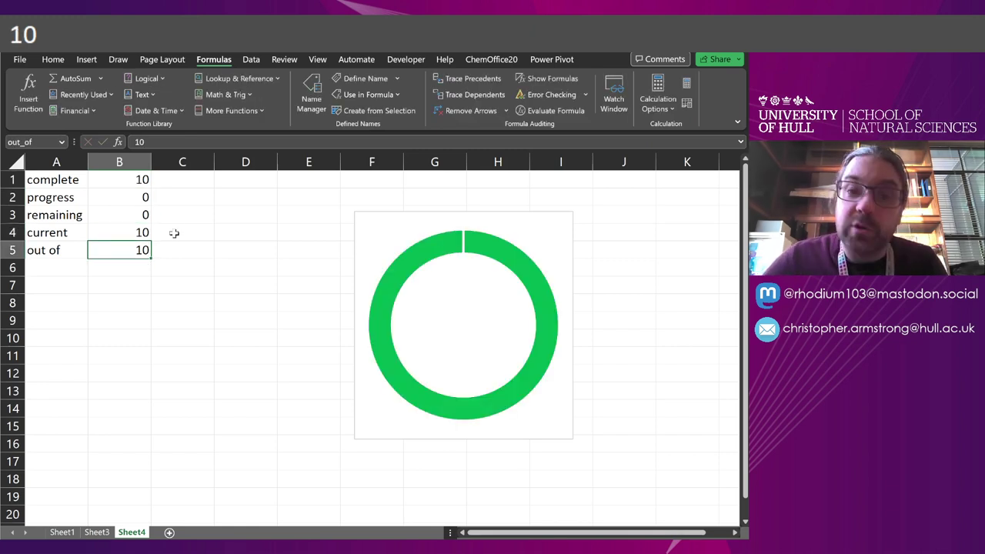
- Enter the formula =IF(current=out_of,0,current) in B2 for the progress value
click(127, 197)
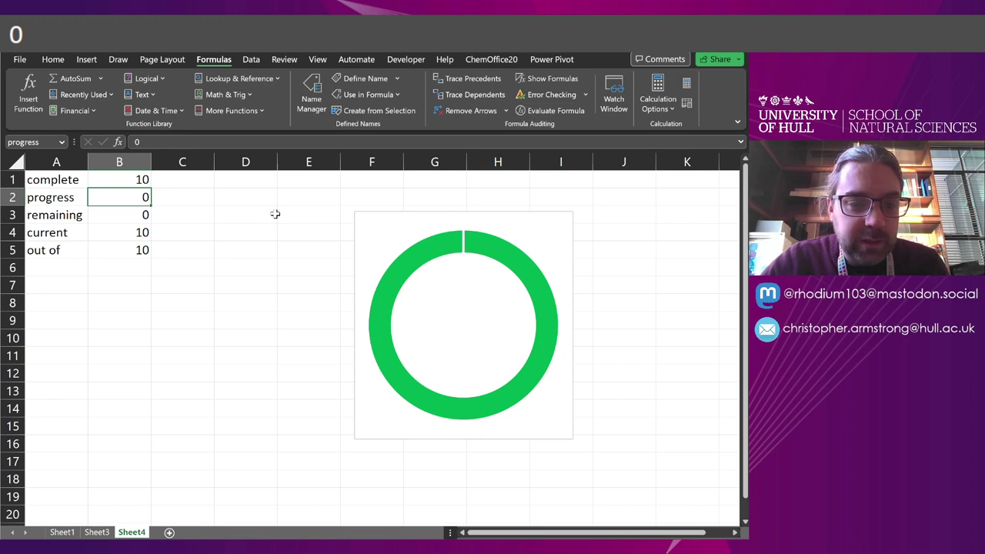
text(=IF(c)
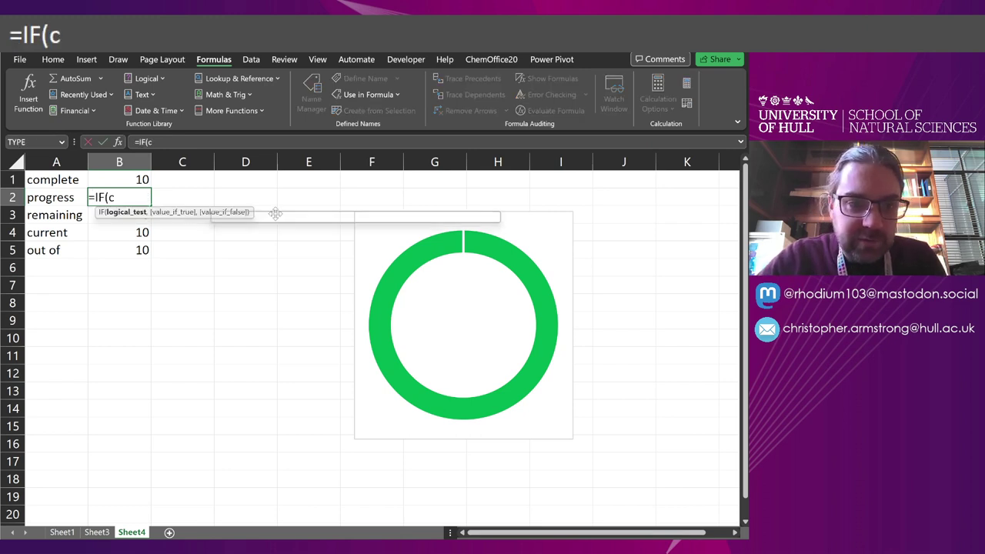
text(u)
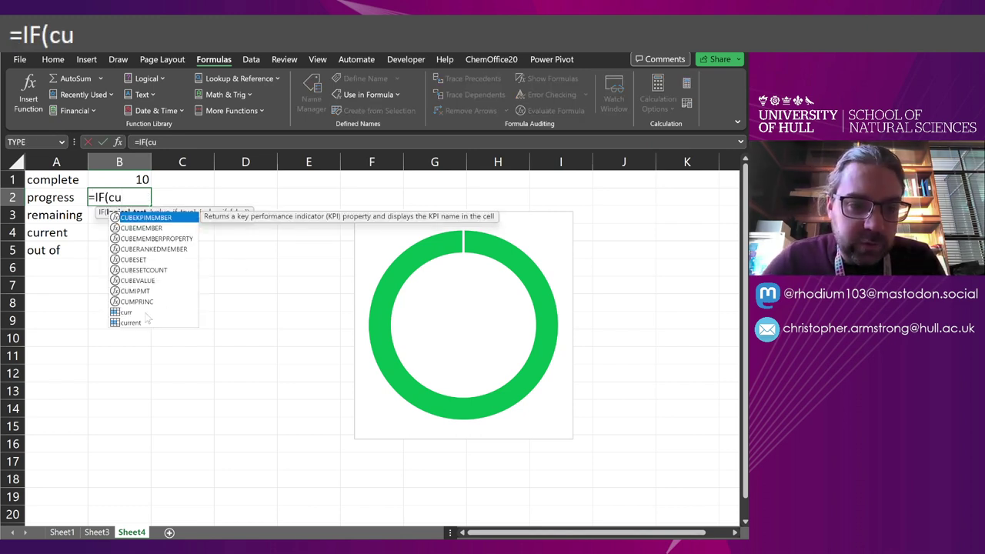
double_click(134, 323)
text(=out)
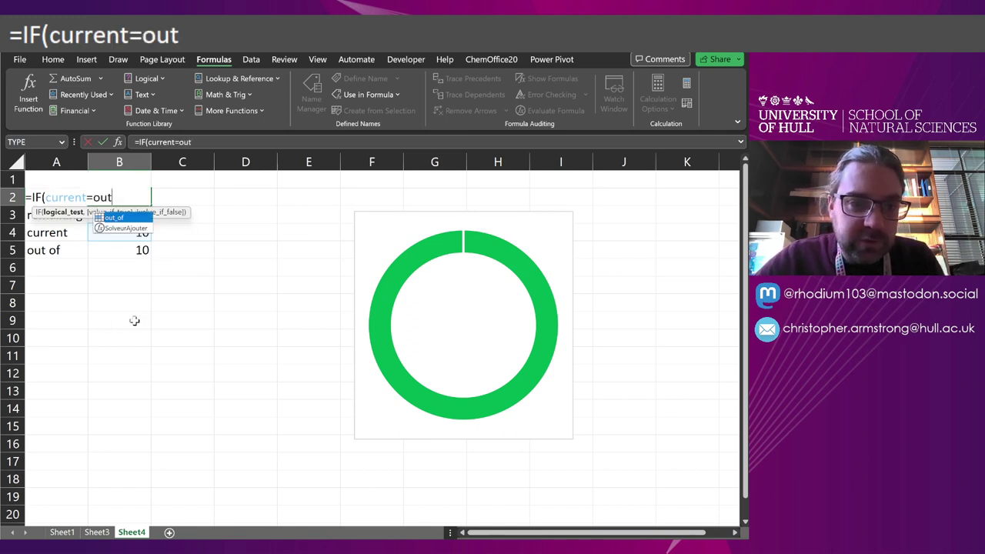
key(Tab)
text(,)
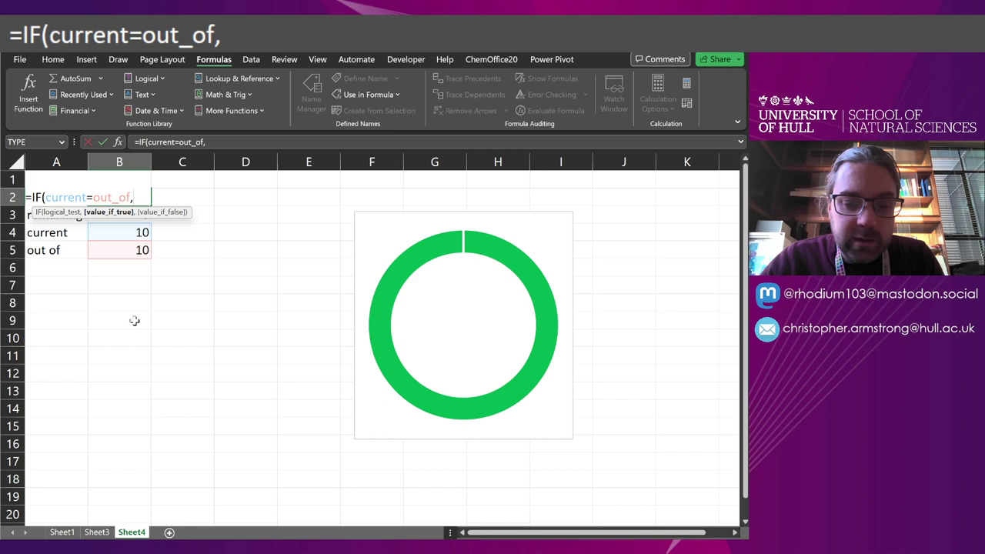
text(0,)
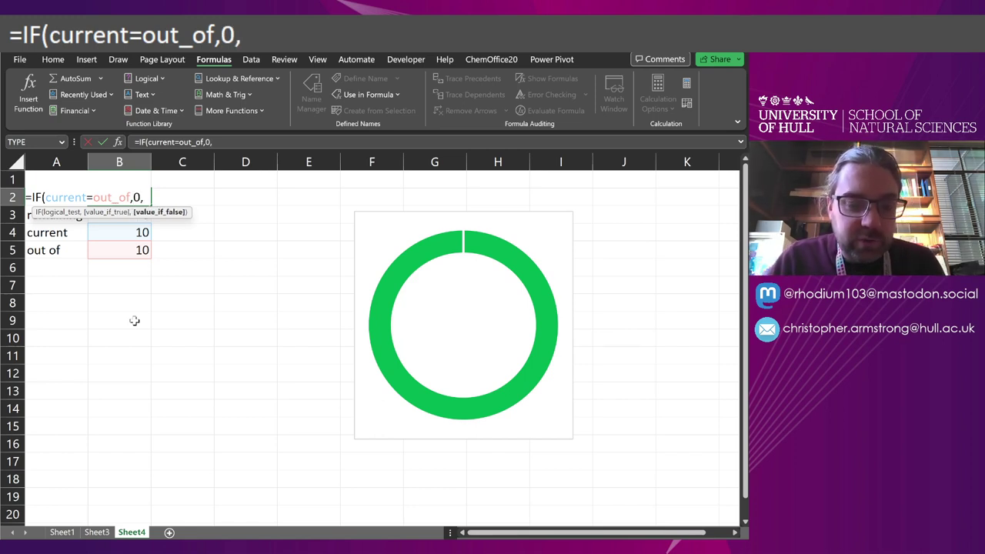
text(curr)
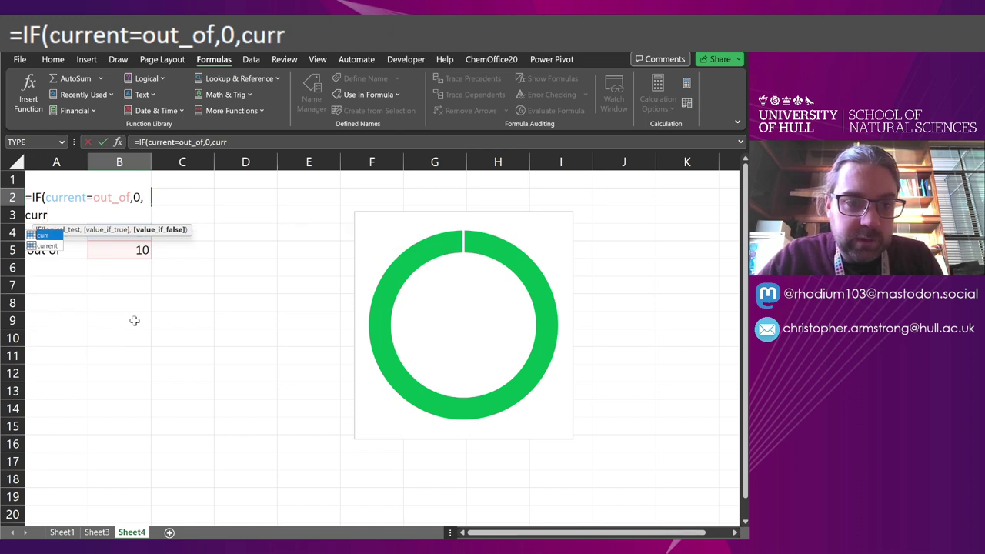
text(ent)
key(Return)
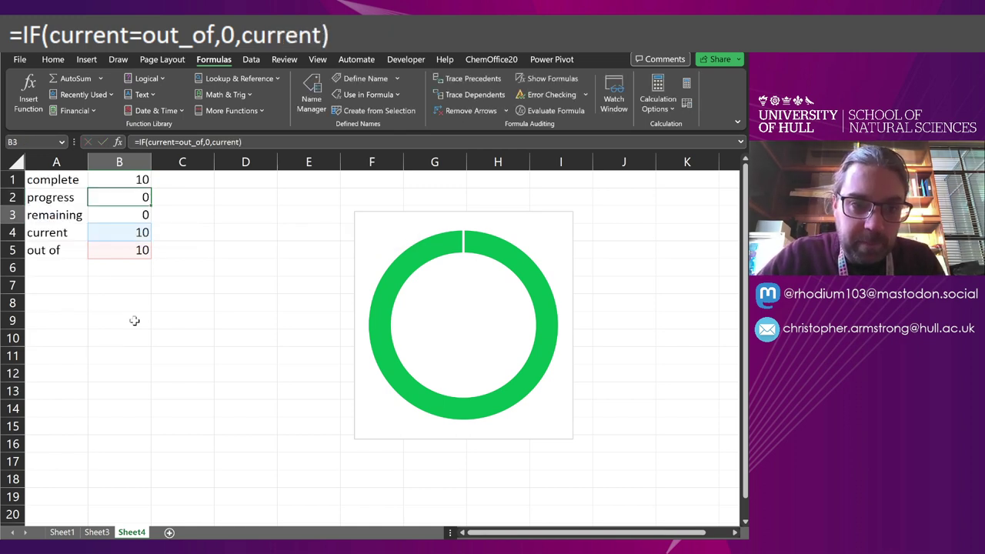
- Set the current value in B4 to 7 to test the progress formula
key(Down)
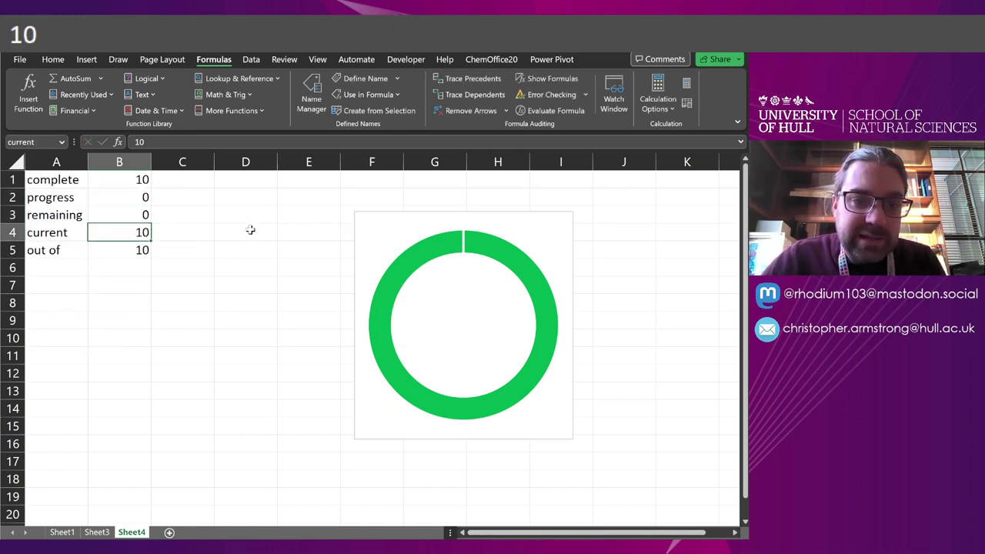
text(7)
key(Return)
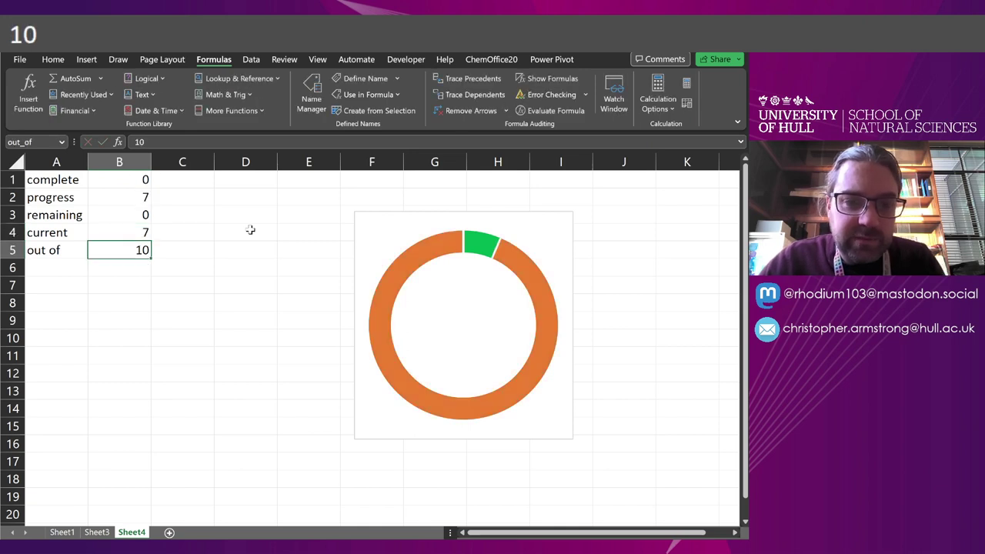
- Enter the formula =out_of-progress in B3 for the remaining value
key(Up)
key(Up)
key(Up)
key(Down)
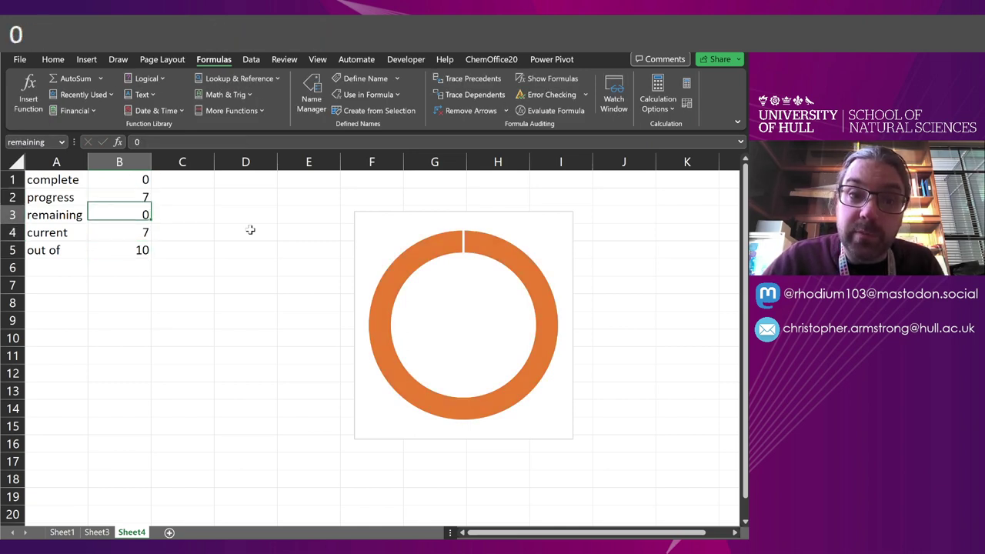
text(=)
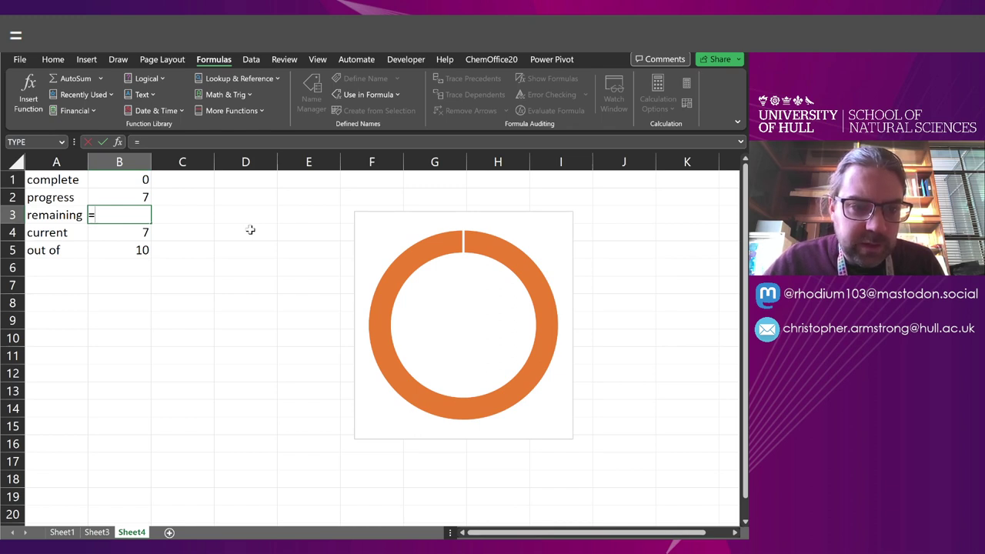
text(out_of-progress)
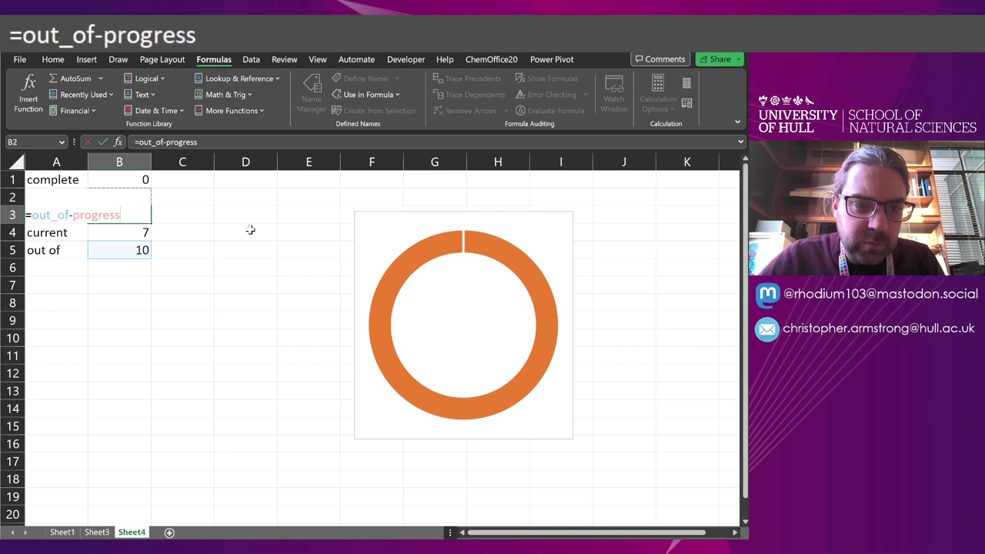
key(Return)
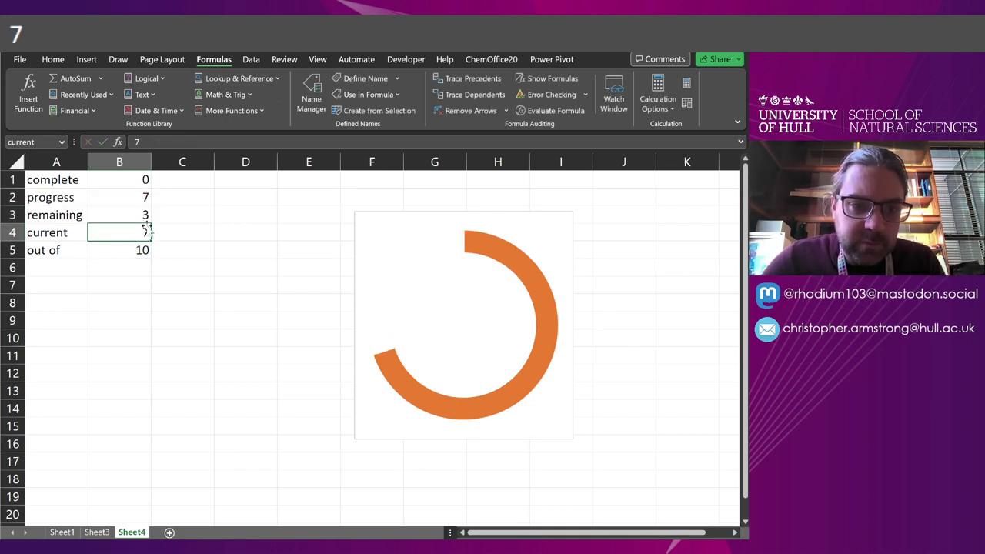
- Test the remaining formula by setting the current value in B4 to 8, 9 and 10 in turn
text(8)
key(Return)
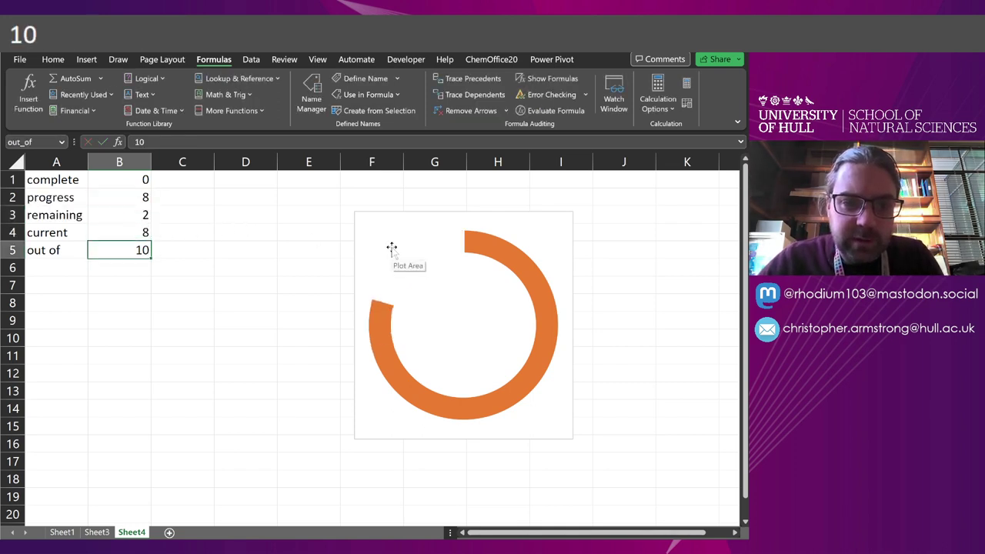
key(Up)
text(9)
key(Up)
key(Down)
text(9)
key(BackSpace)
text(10)
key(Return)
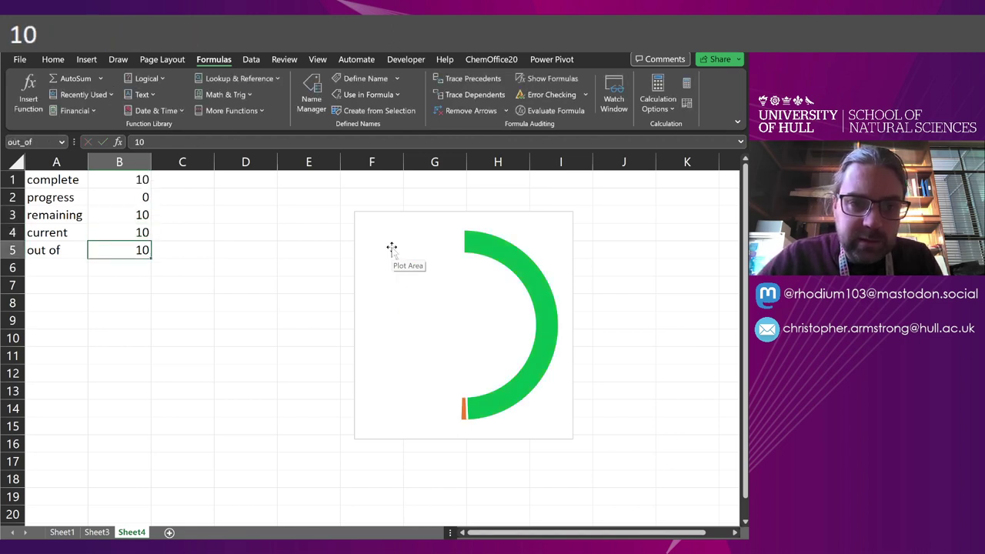
- Change the remaining formula in B3 to =IF(current=out_of,0,out_of-progress)
key(Up)
key(Up)
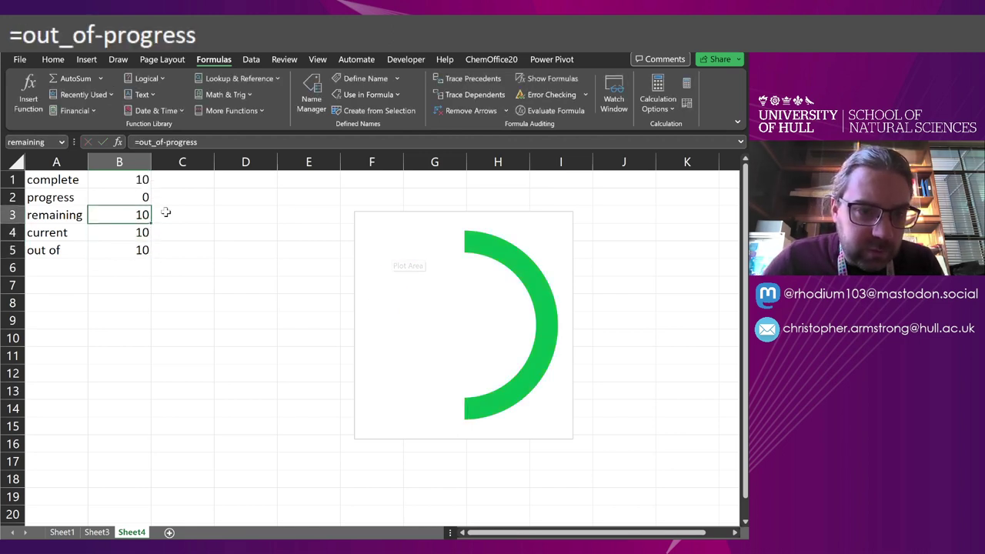
click(139, 142)
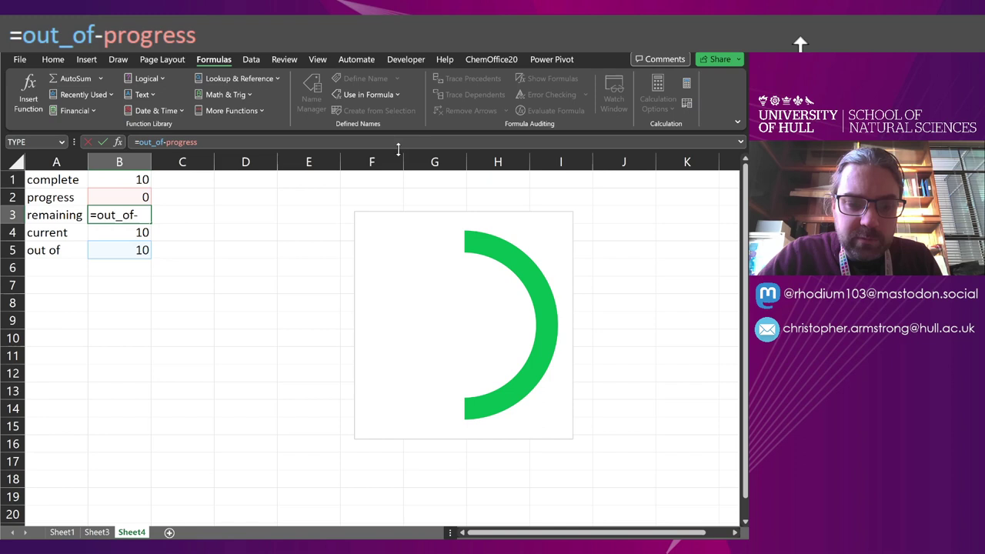
text(IF(curr)
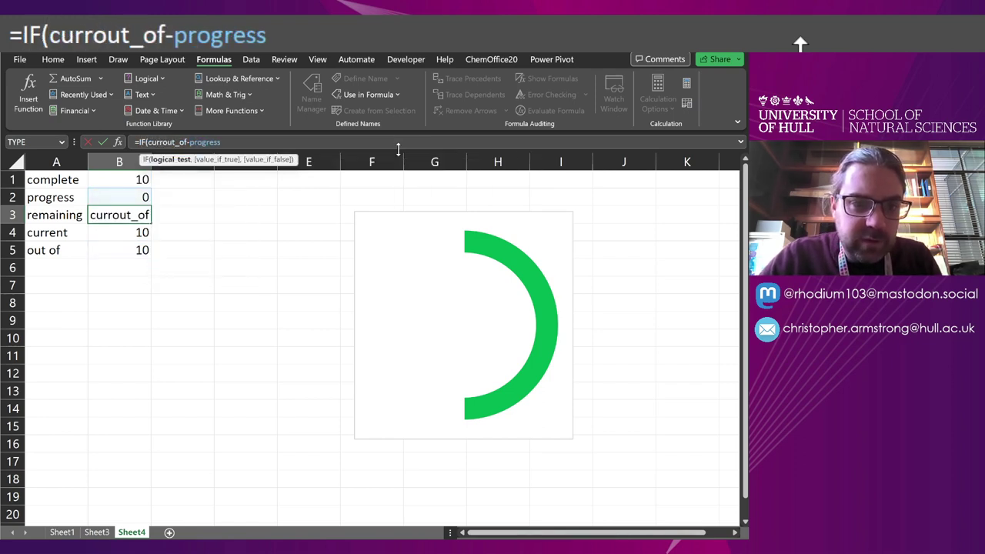
key(BackSpace)
text(rent=)
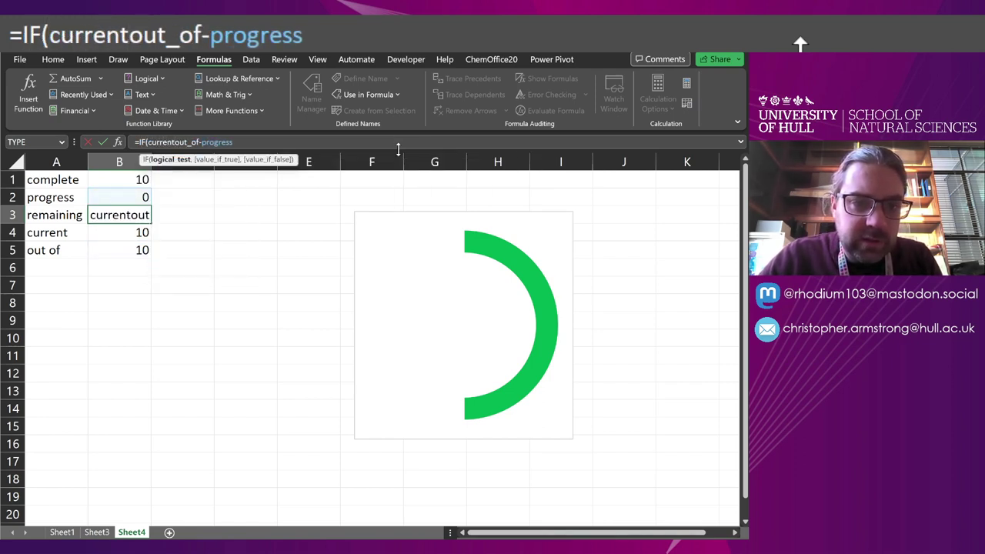
text(out)
key(Tab)
text(,)
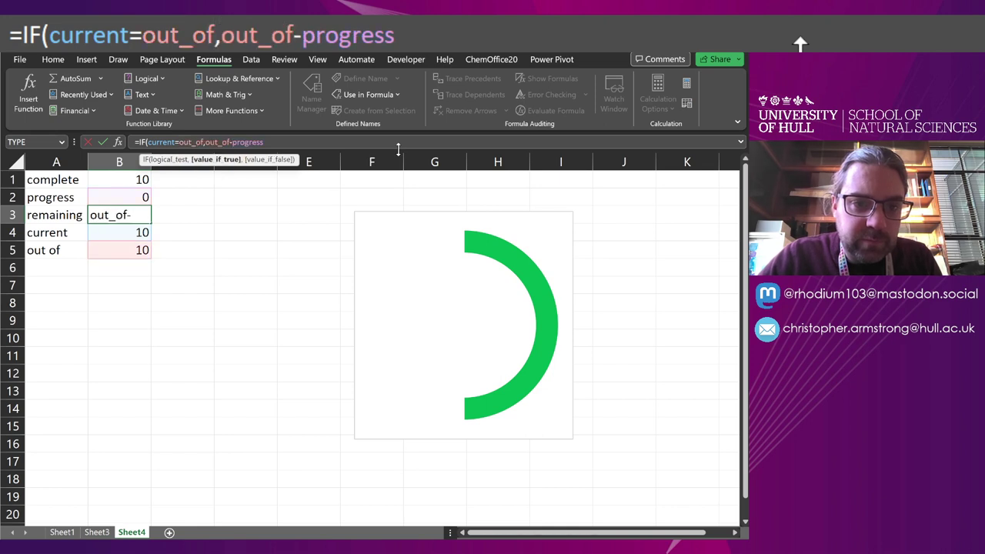
text(0,)
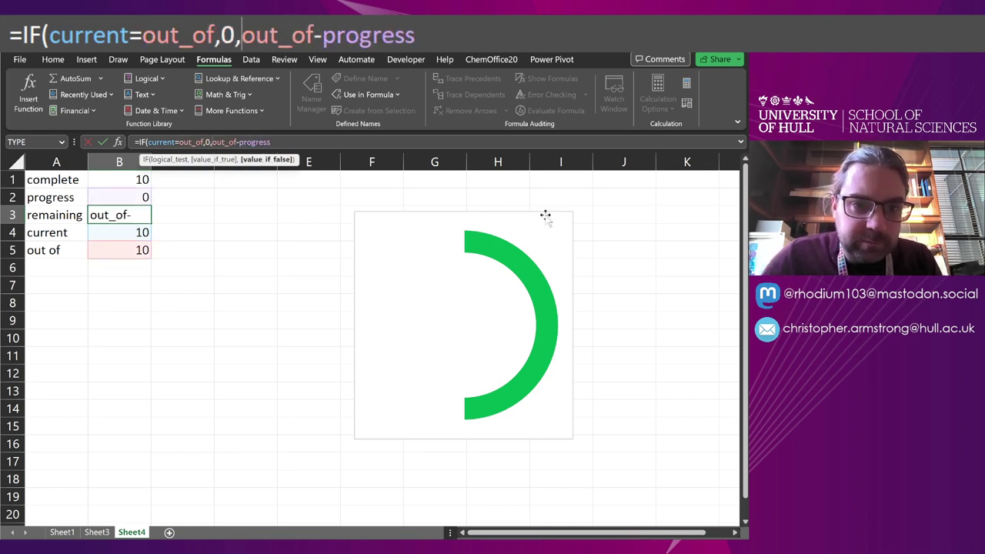
key(End)
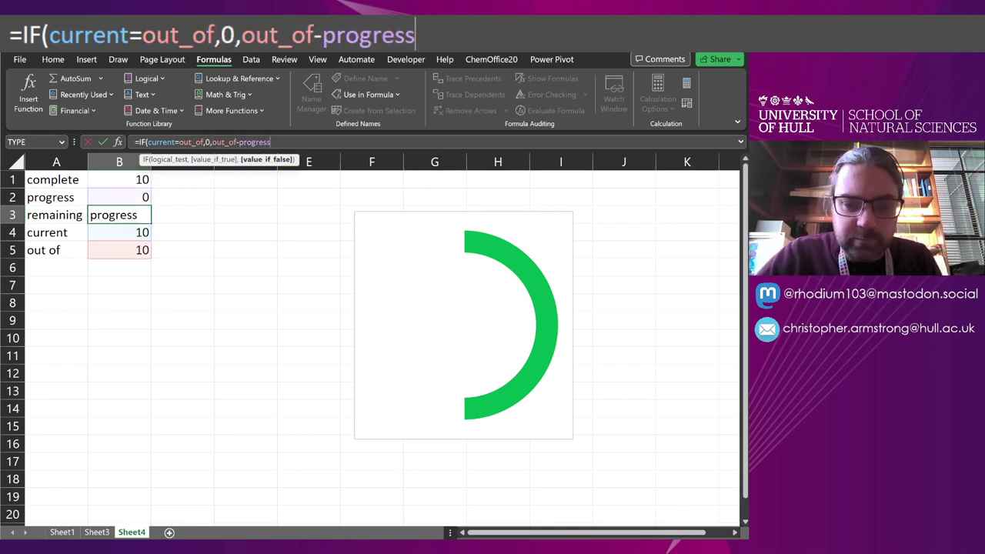
text())
key(Return)
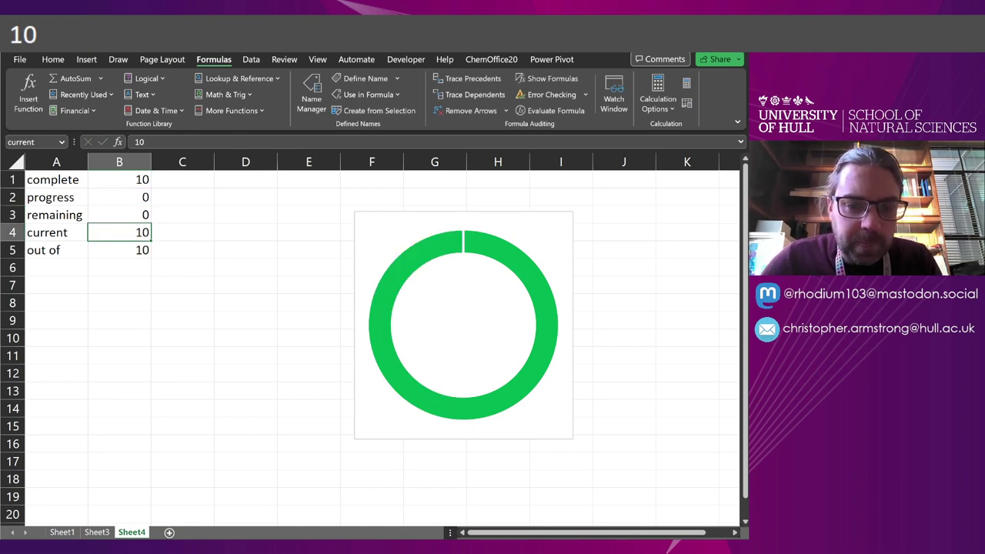
- Test the doughnut chart with current values of 5, 1, 3, 5 and 8 in B4, ending with 10
text(5)
key(Return)
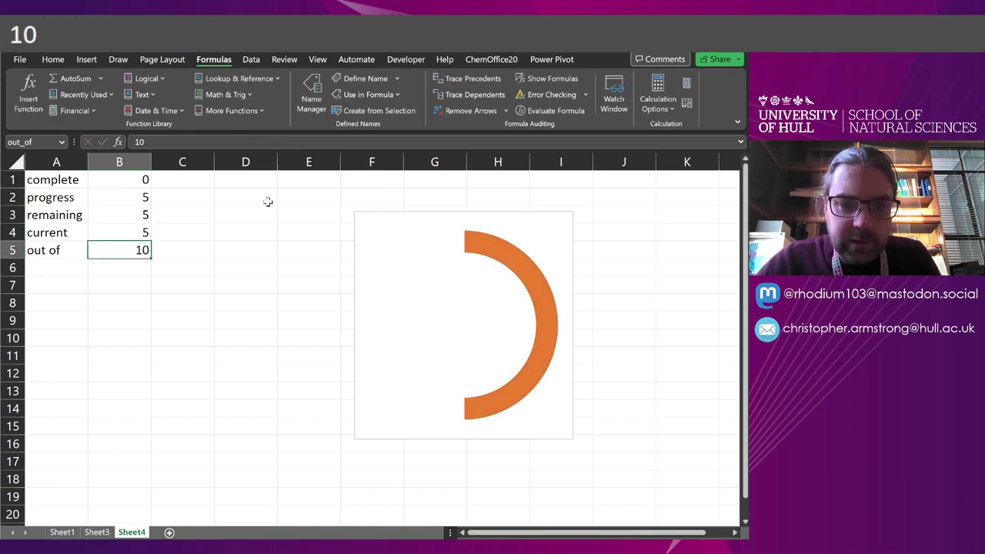
key(Up)
text(1)
key(Return)
key(Up)
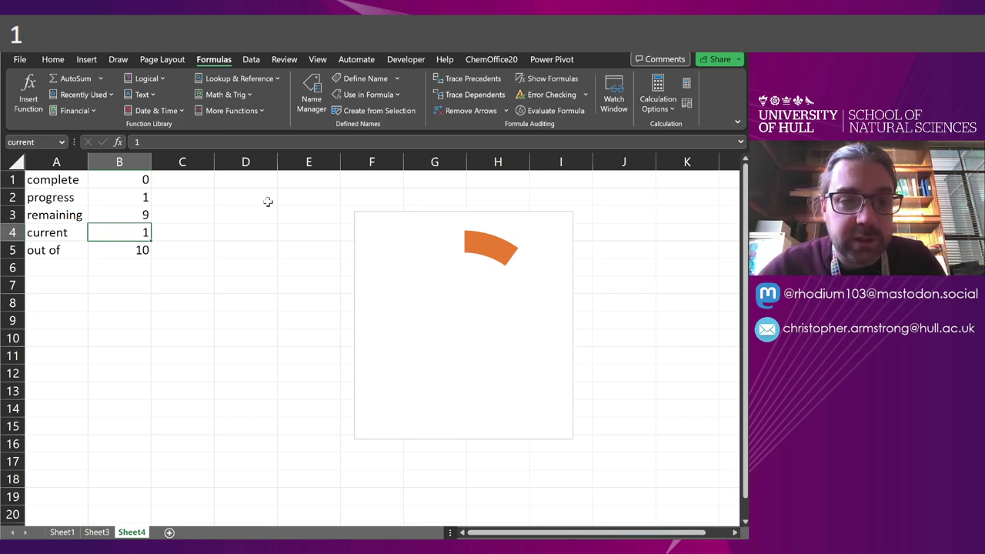
text(3)
key(Return)
key(Up)
text(5)
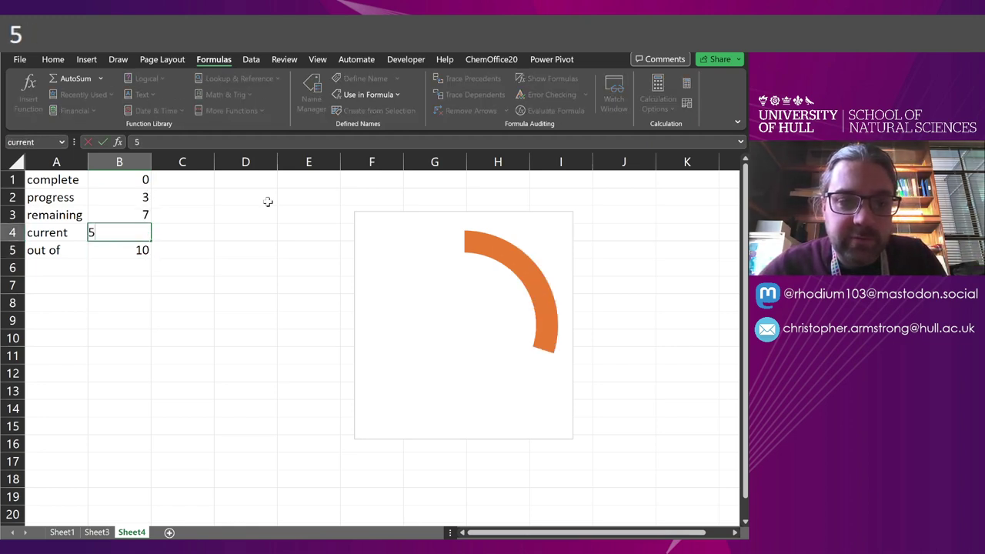
key(Return)
key(Up)
key(Up)
key(Down)
text(8)
key(Return)
key(Up)
text(10)
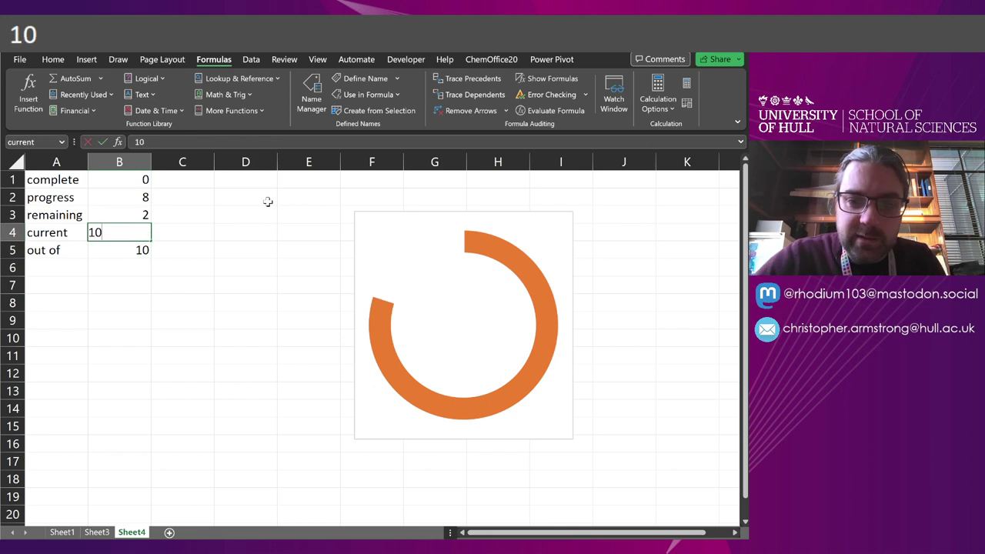
key(Return)
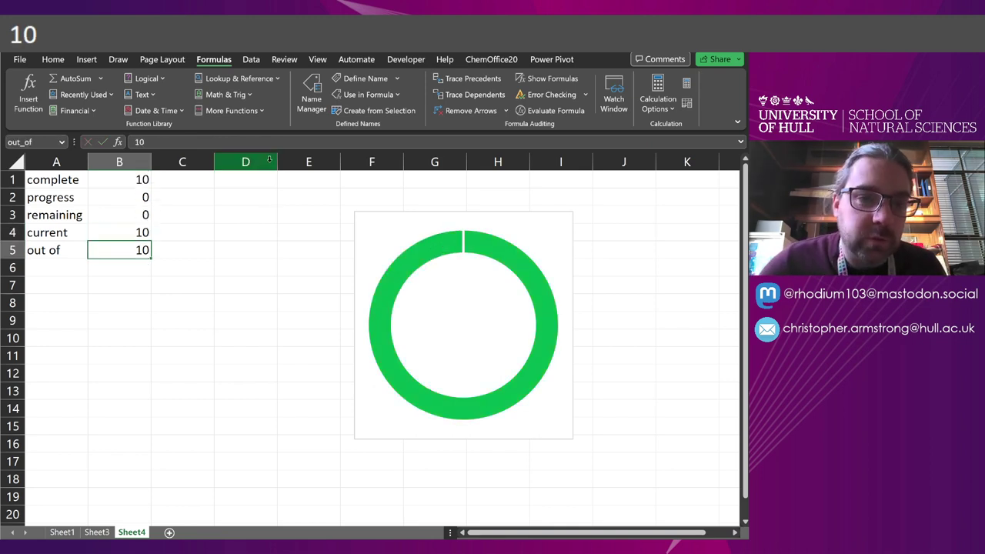
- Shrink and reposition the doughnut chart, and name its existing data series progress
click(181, 282)
drag(562, 436, 541, 385)
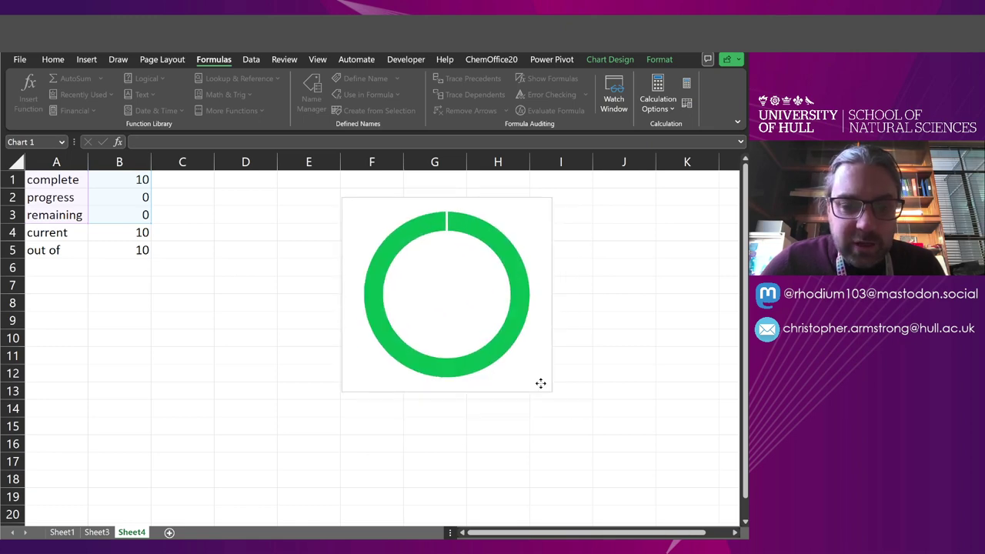
right_click(456, 289)
click(494, 368)
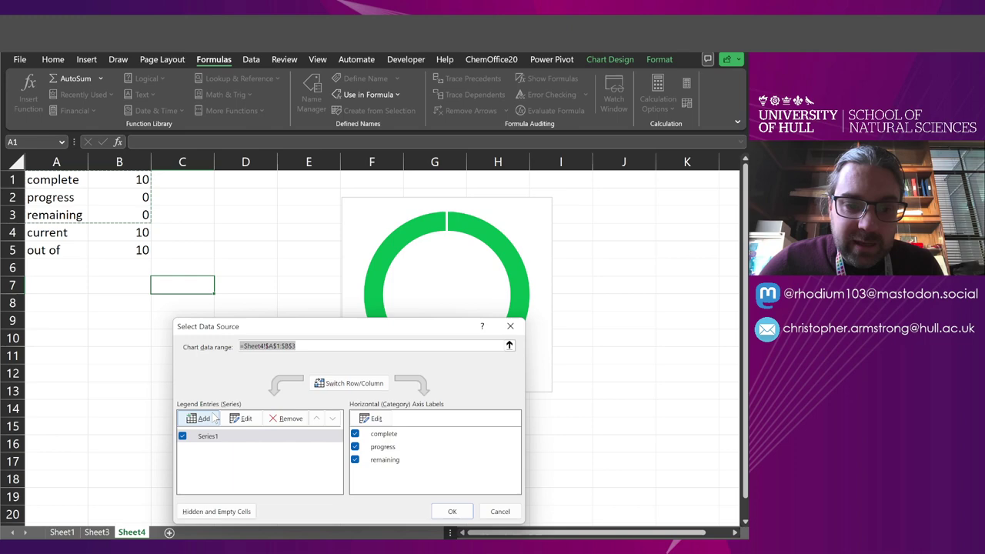
click(243, 418)
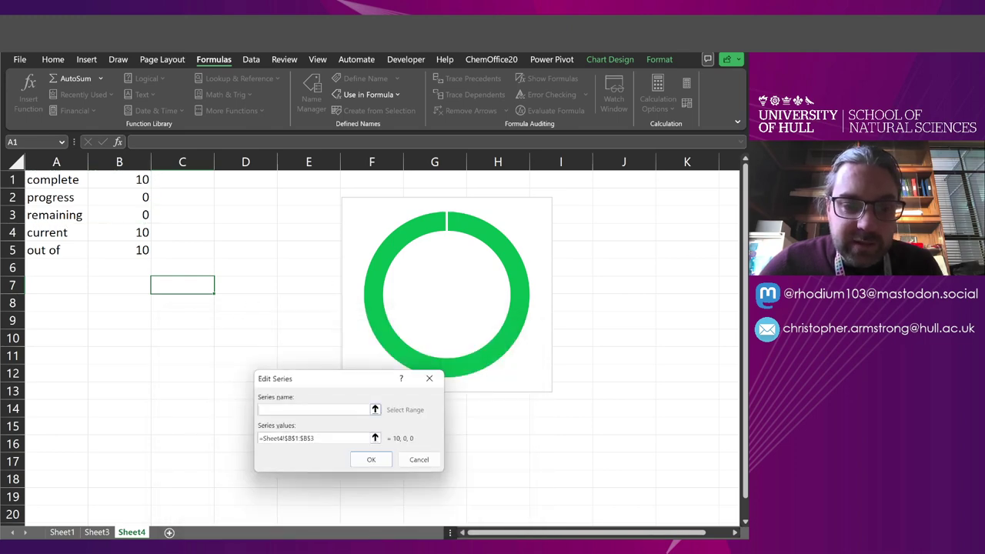
text(progress)
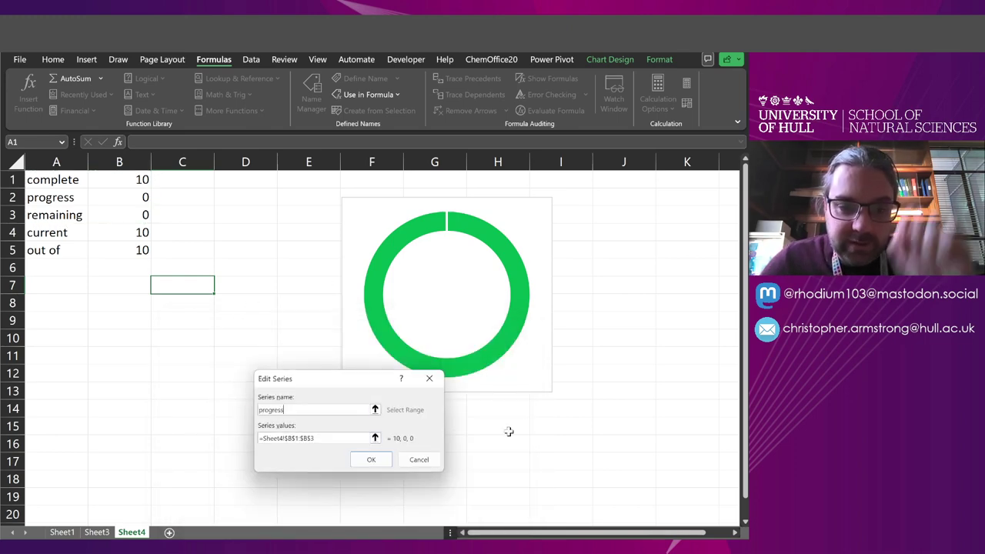
click(371, 459)
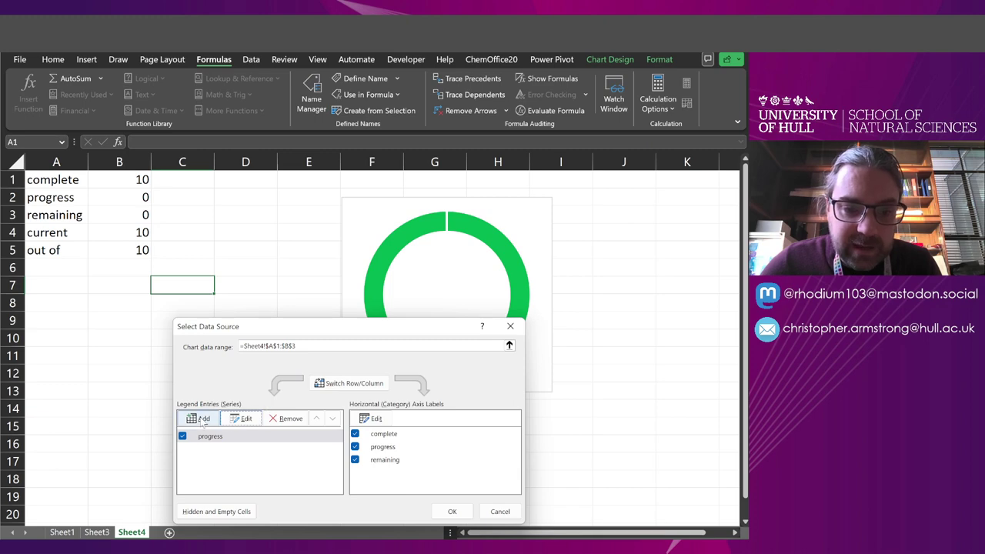
- Add a second data series named check to the doughnut chart and move the chart slightly towards column E
click(198, 417)
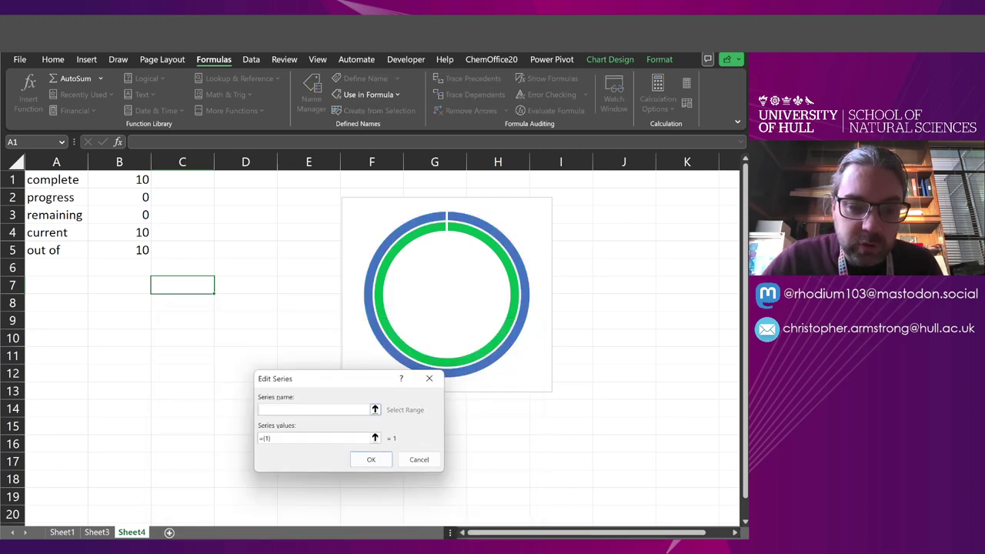
click(371, 460)
click(451, 511)
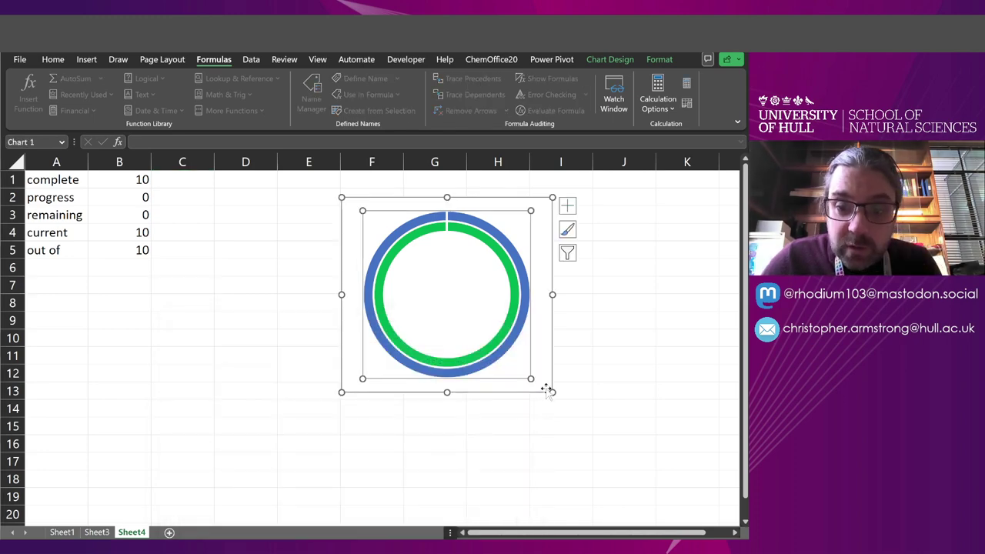
drag(545, 387, 509, 394)
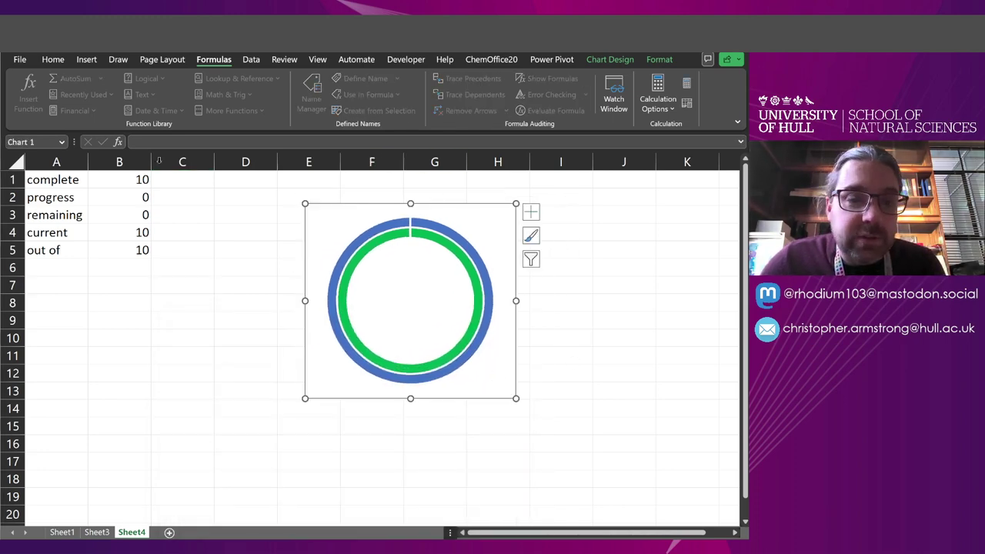
- Switch the chart to a custom combo type with the progress series as Doughnut
click(621, 60)
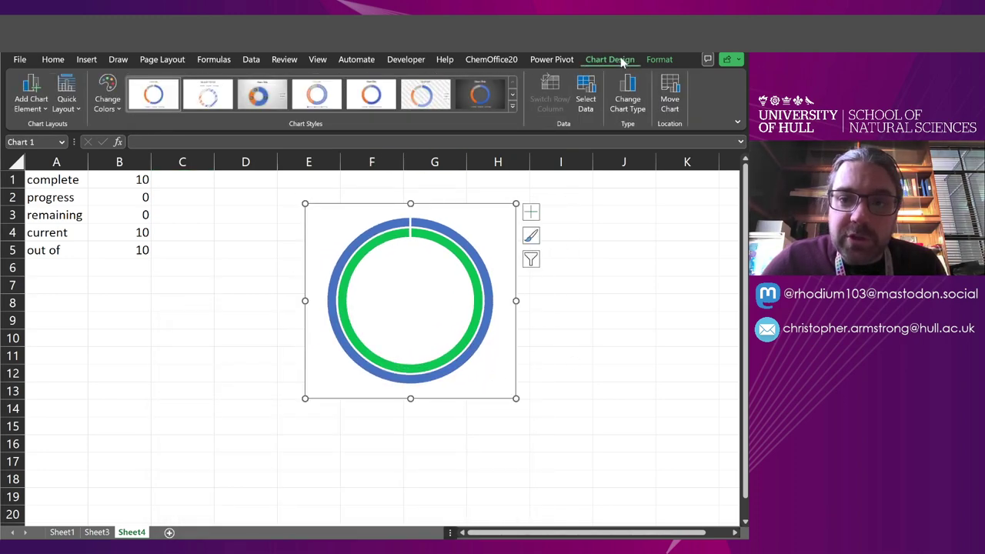
click(627, 98)
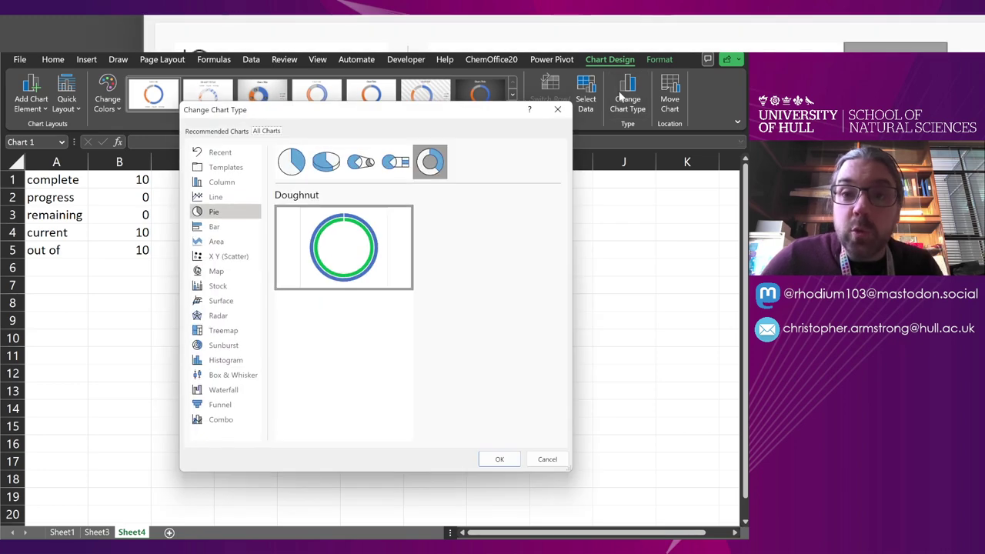
click(223, 420)
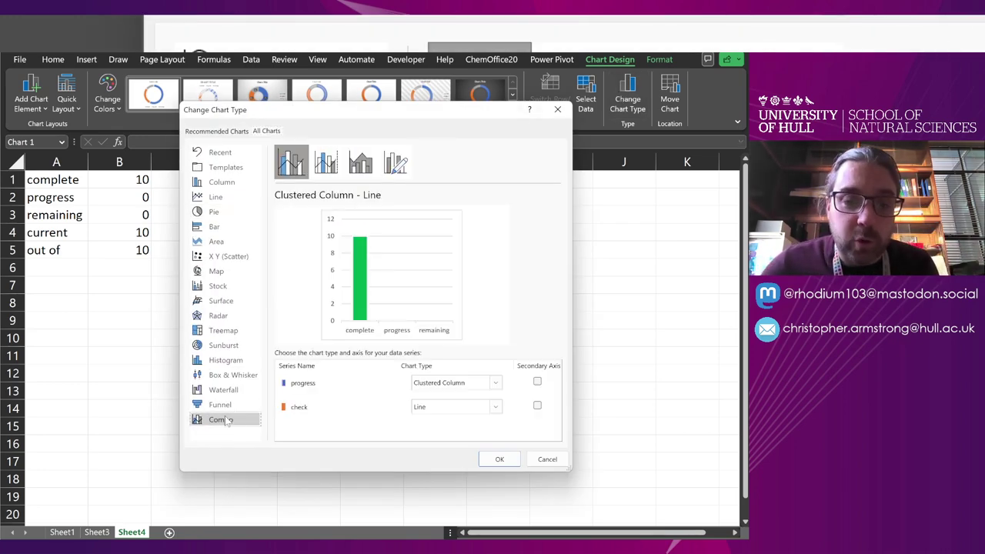
click(496, 383)
scroll(506, 206, down, 3)
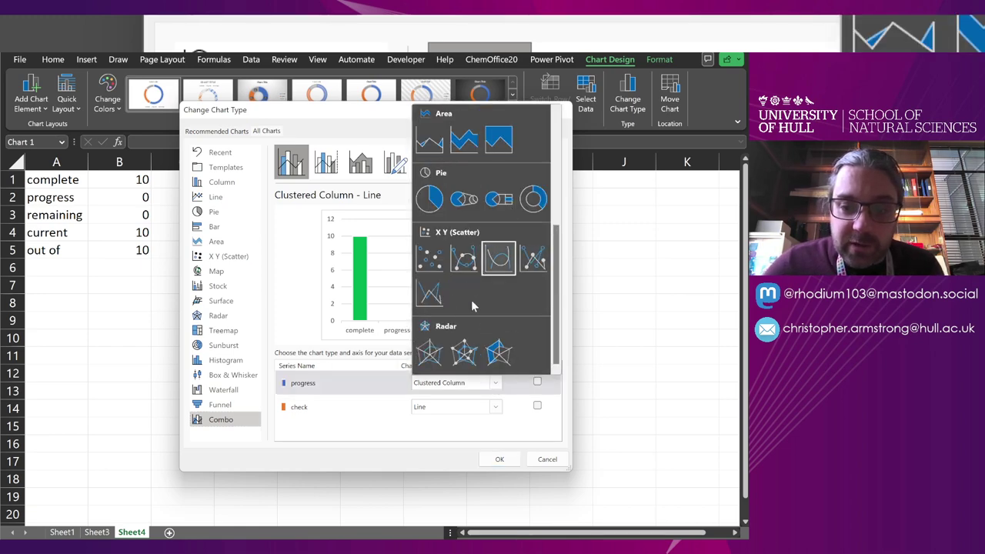
click(544, 204)
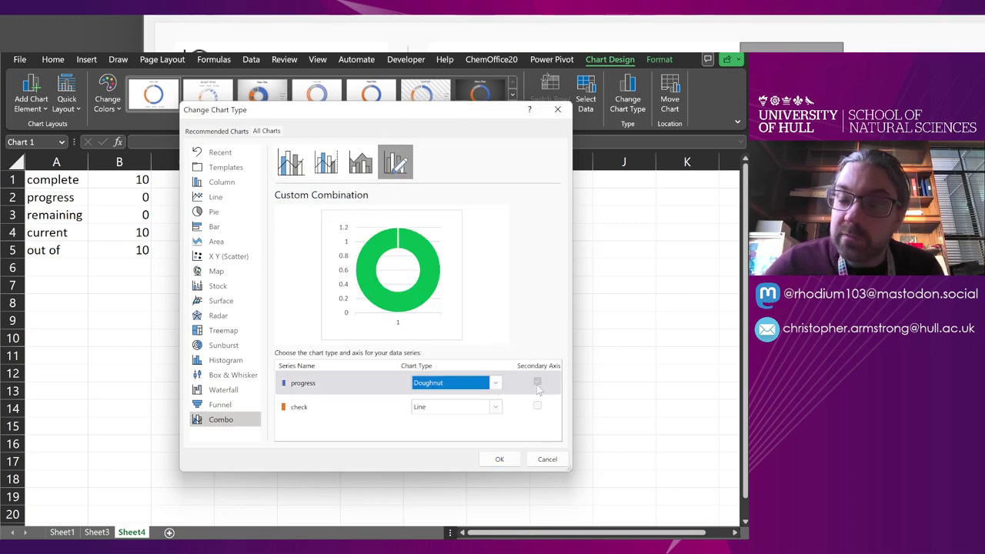
- Set the check series to the Scatter chart type and apply the combination
click(308, 408)
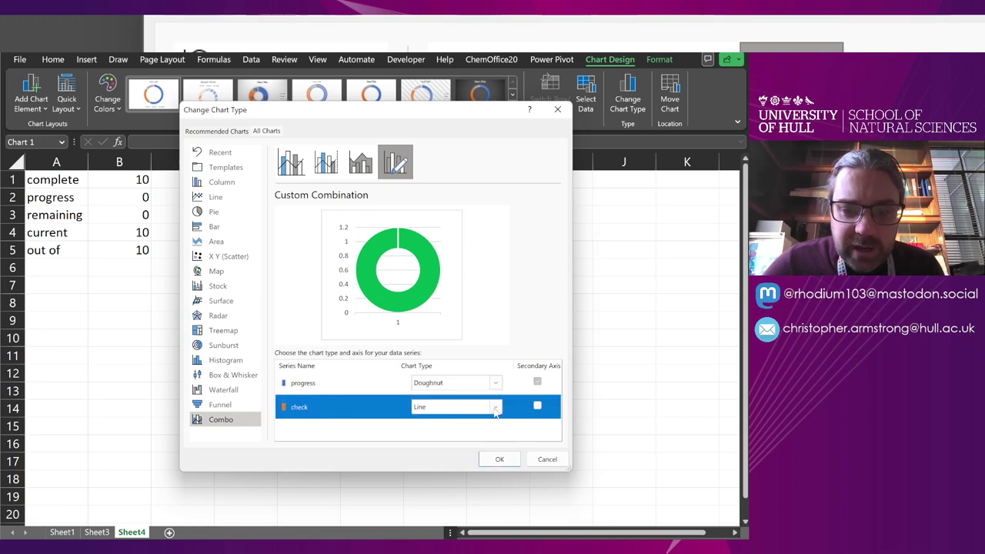
click(493, 407)
scroll(454, 264, down, 3)
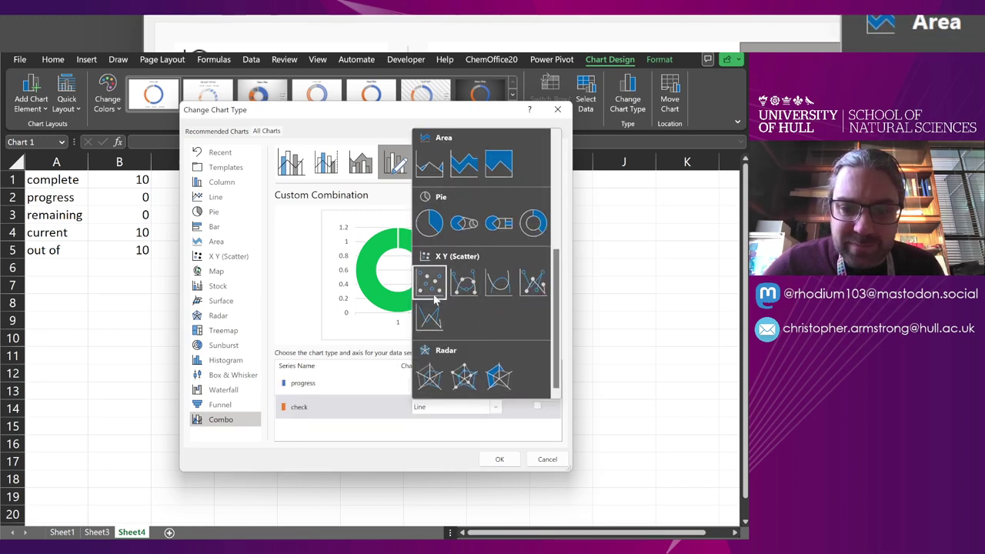
click(433, 288)
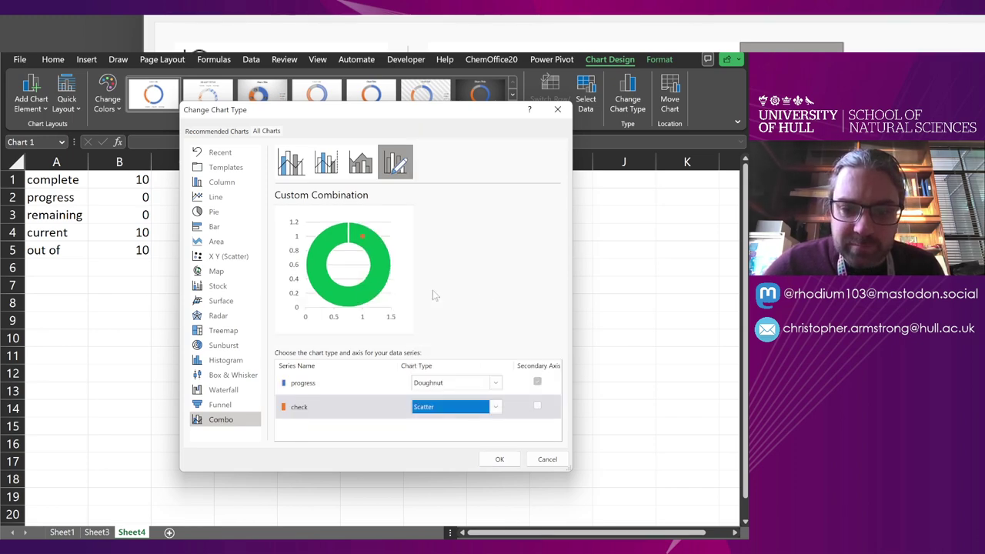
click(500, 458)
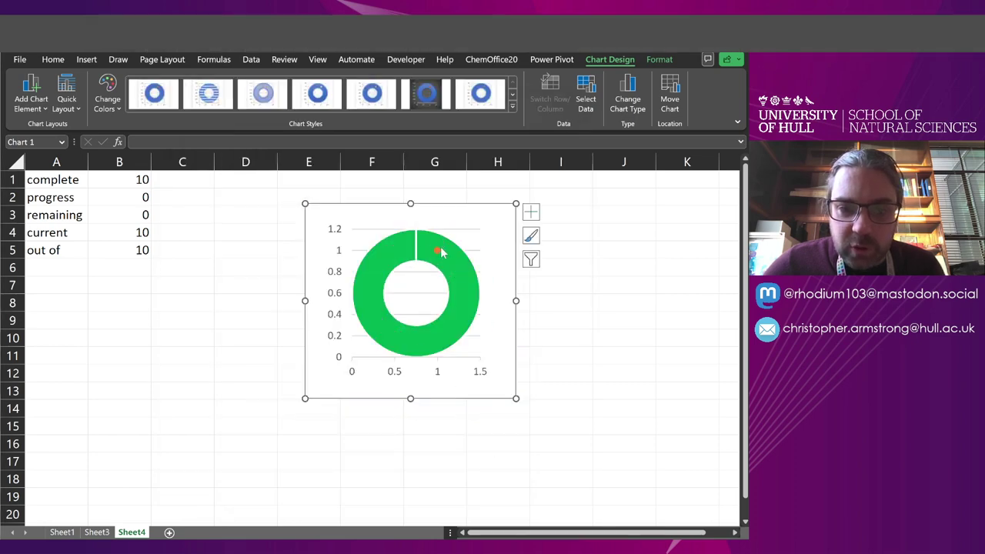
mouse_move(436, 254)
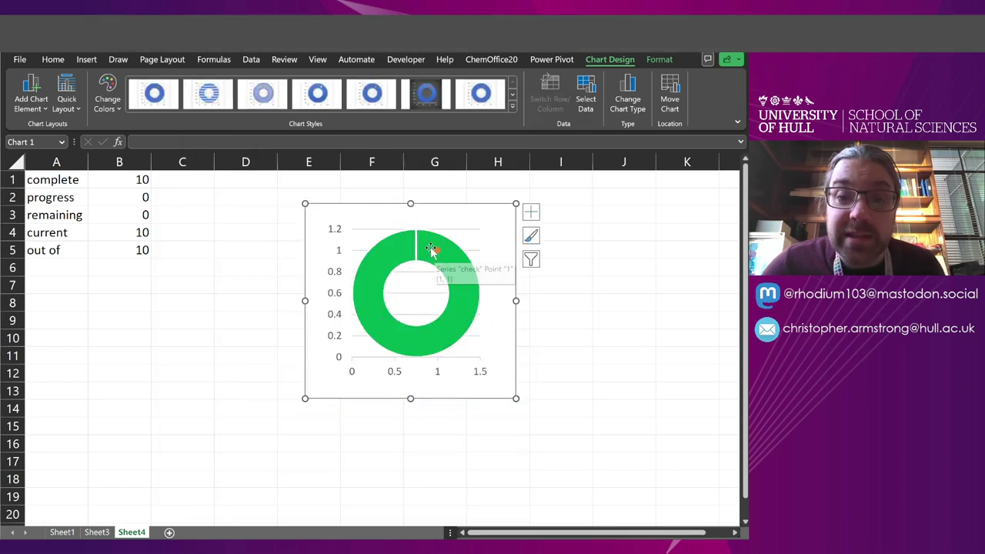
- Enter the headings x and y in A6 and B6, with 0.5 below each in A7 and B7
click(66, 267)
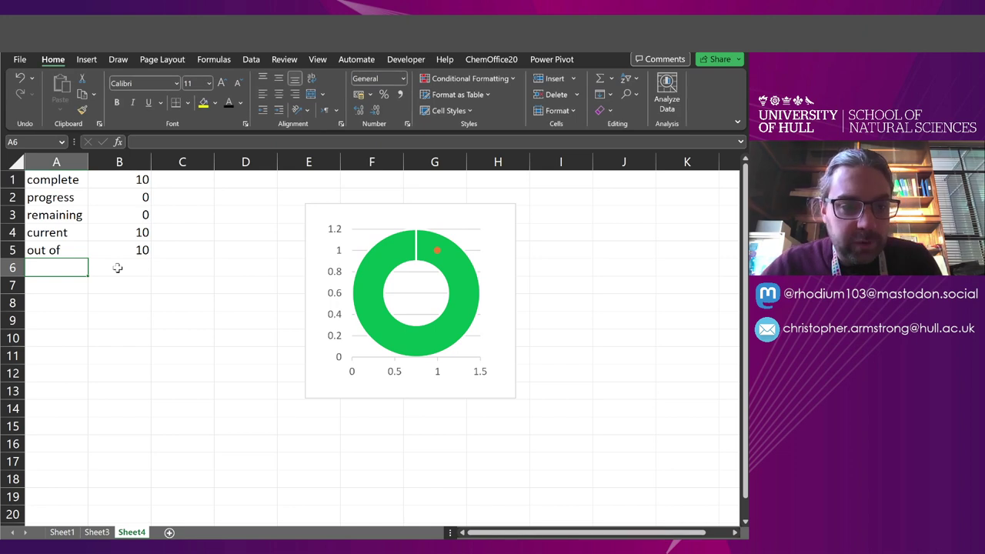
text(x)
click(117, 267)
text(y)
key(Return)
key(Left)
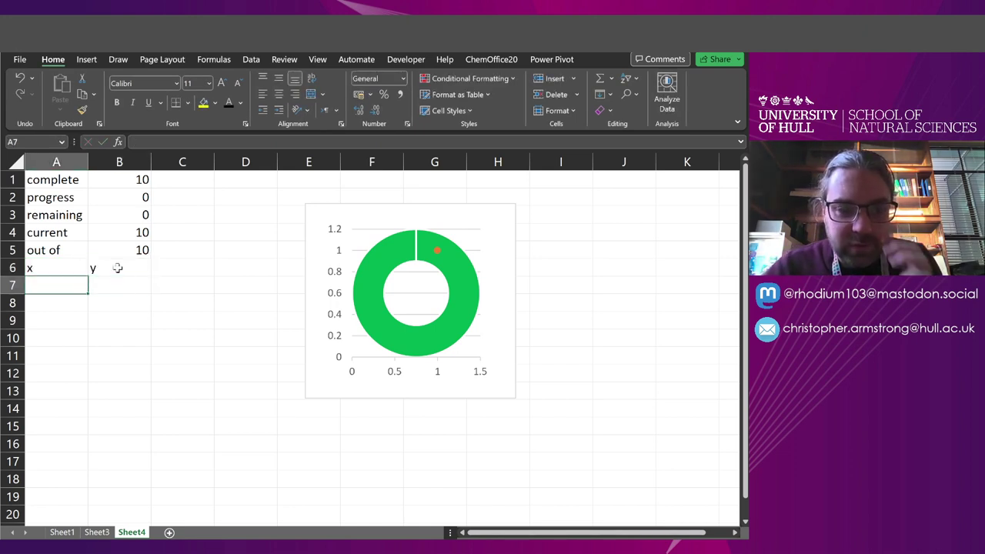
text(0.5)
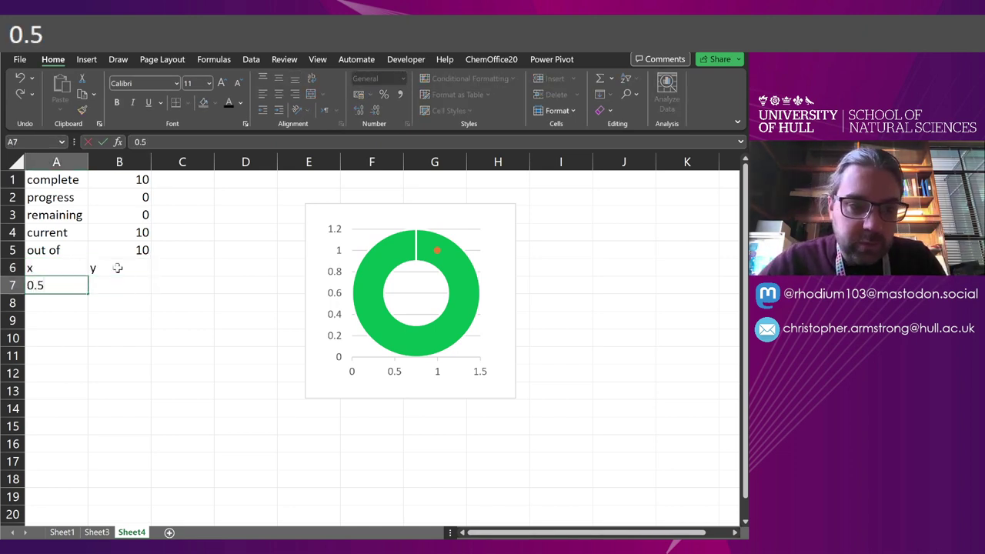
key(Tab)
text(0.5)
key(Return)
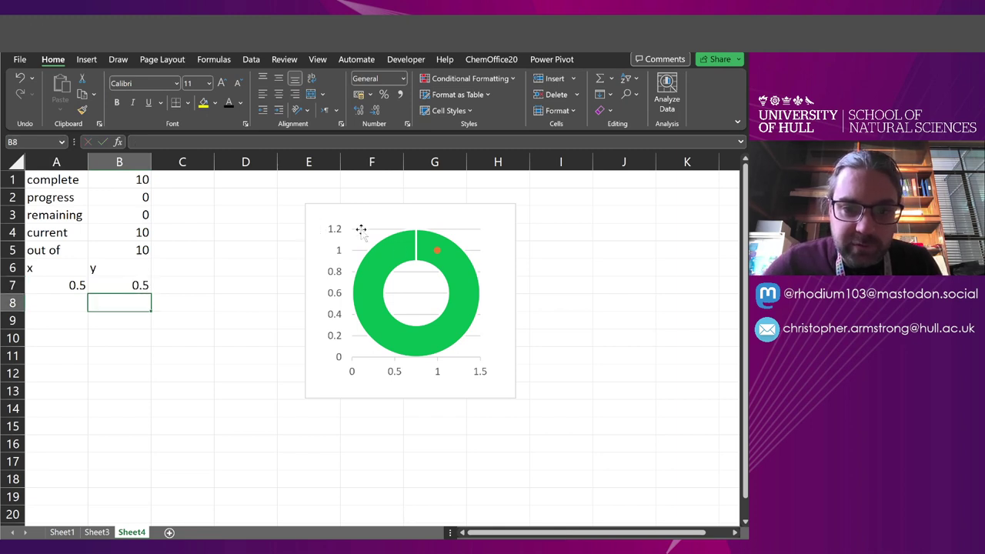
- Point the check series' X values to A7 and its Y values to B7
right_click(398, 283)
click(443, 370)
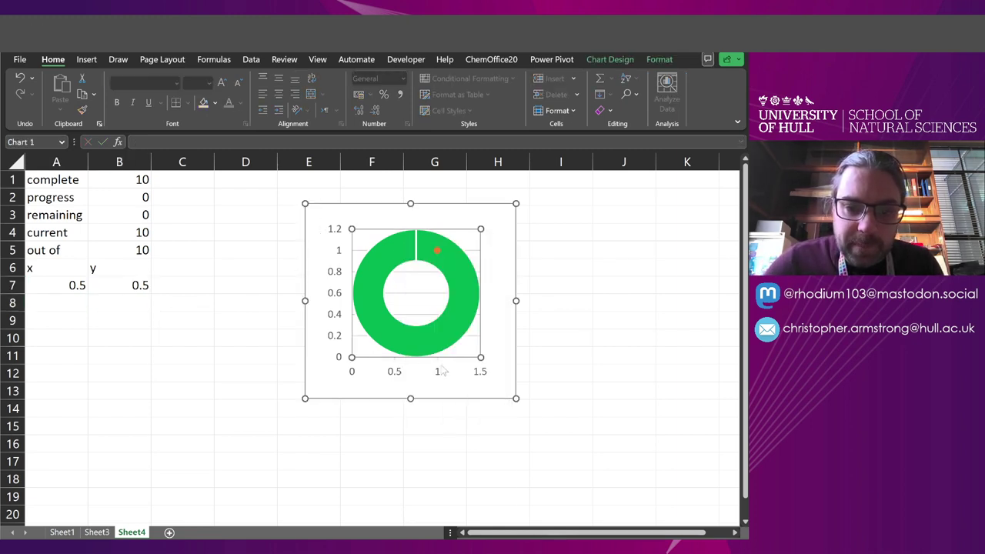
click(222, 451)
click(241, 418)
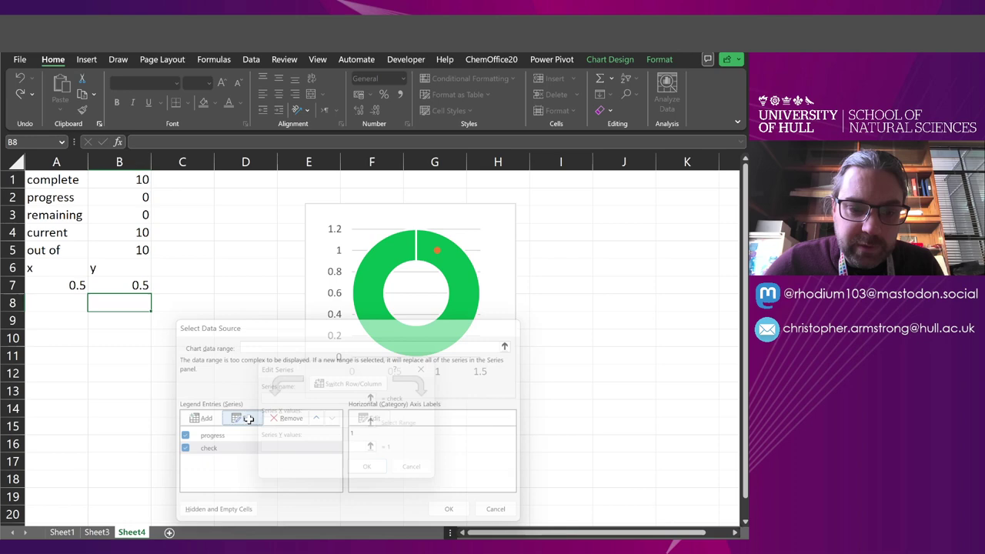
click(59, 283)
key(Tab)
key(BackSpace)
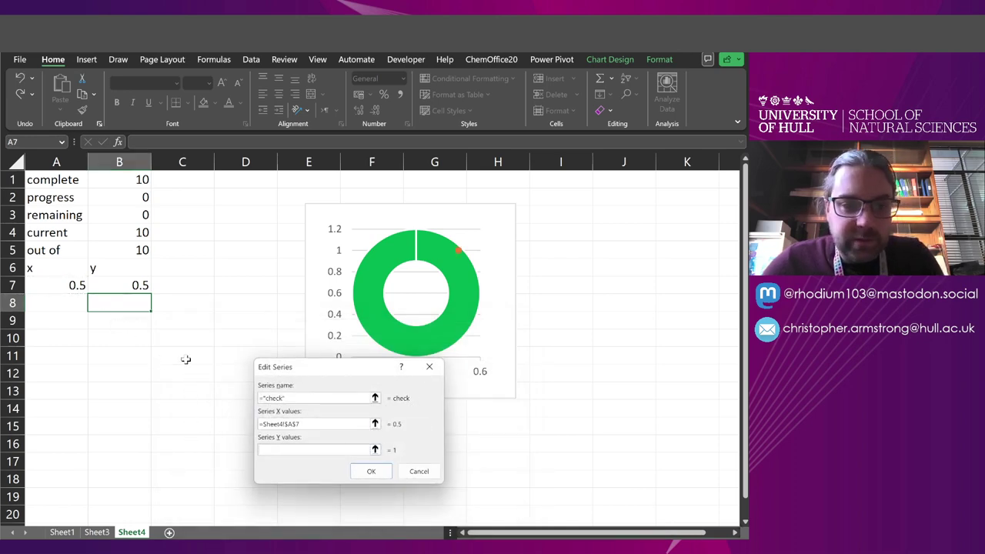
click(100, 285)
click(368, 471)
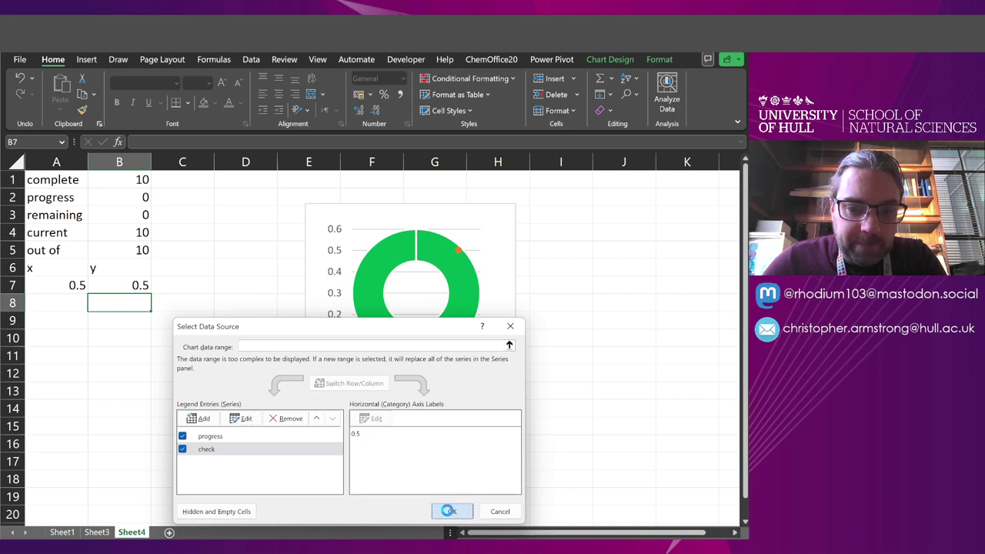
click(446, 511)
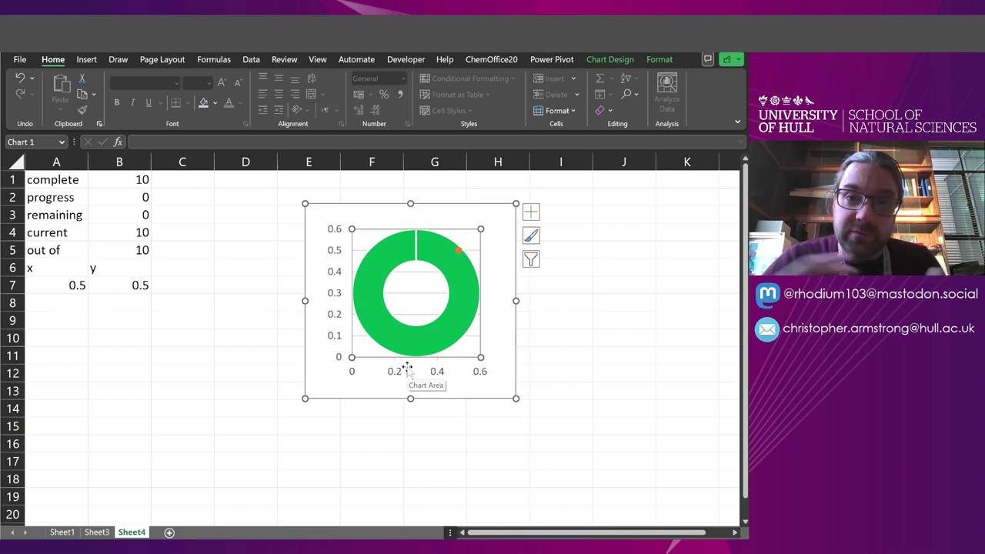
- Set the maximum bound of both the vertical and horizontal chart axes to 1
double_click(331, 282)
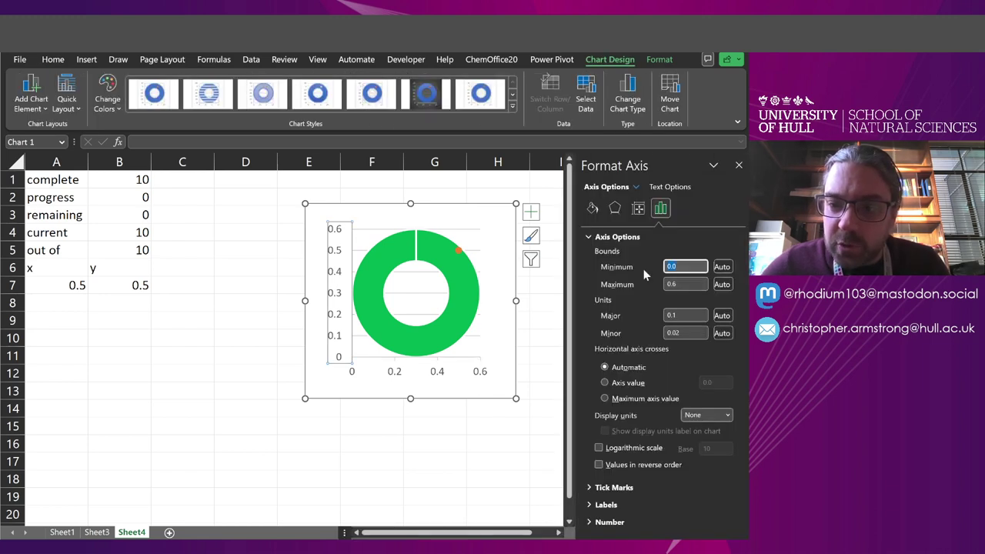
click(679, 284)
text(1)
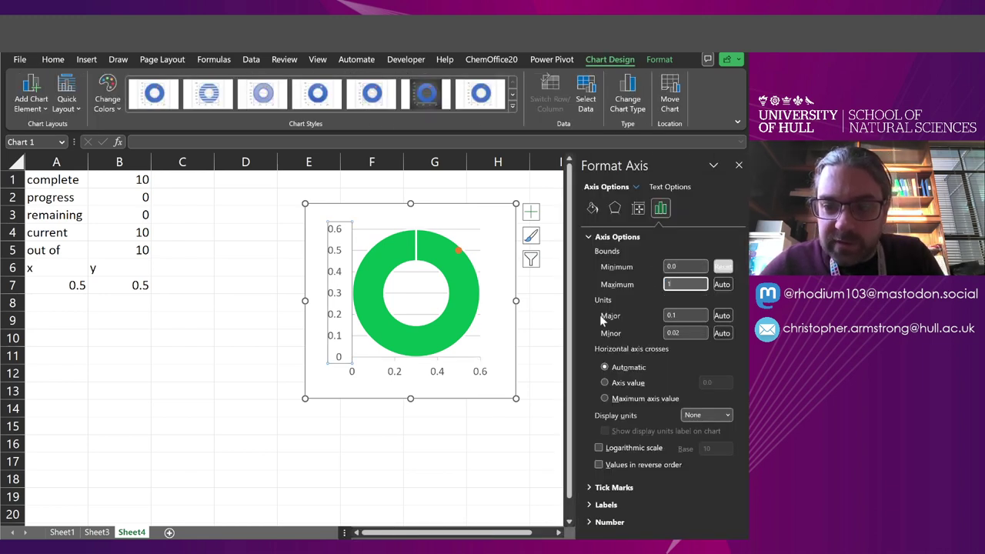
click(436, 375)
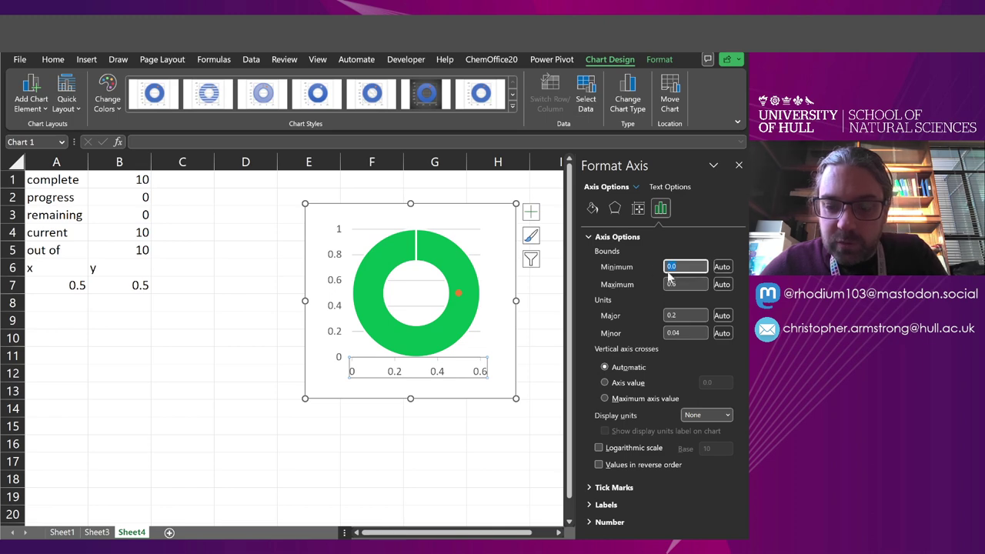
key(Tab)
key(Return)
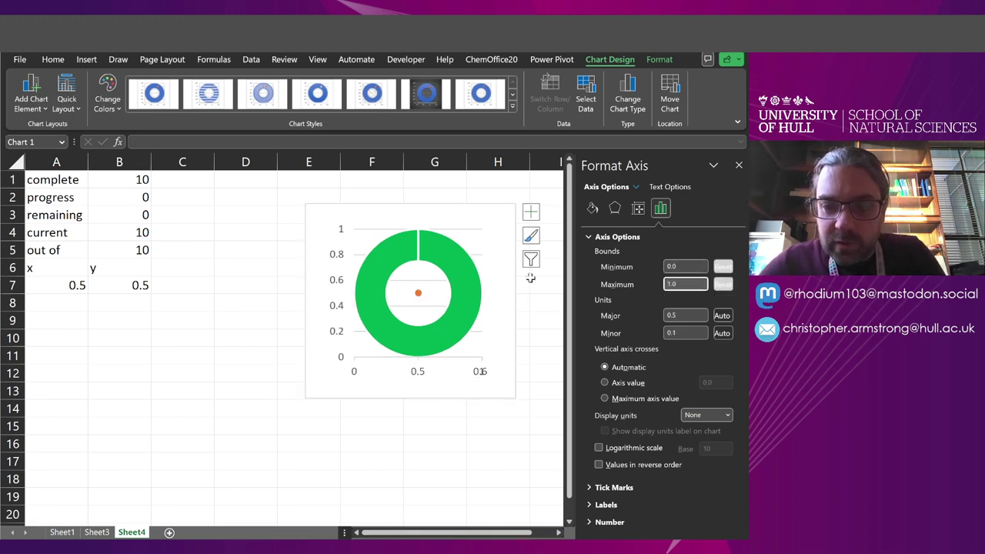
click(542, 303)
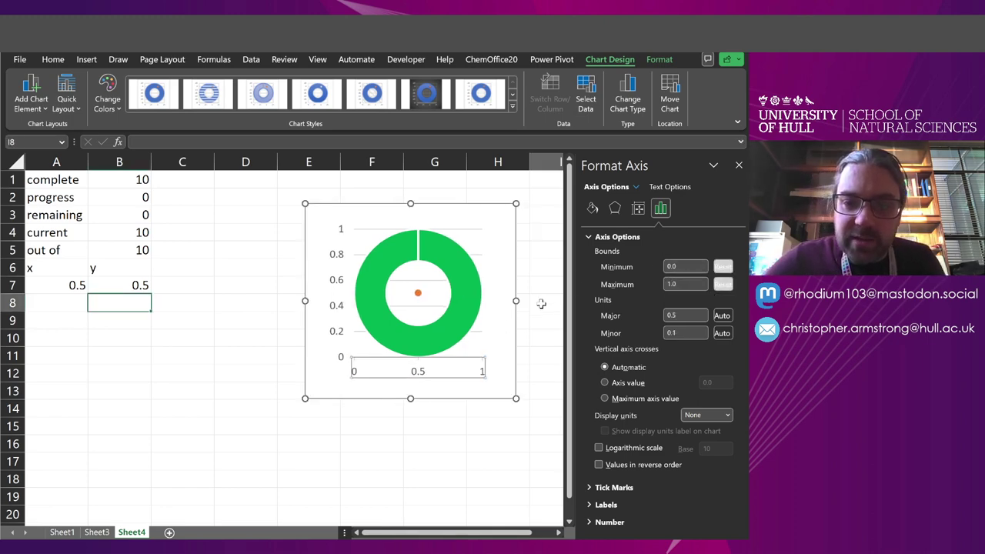
click(739, 164)
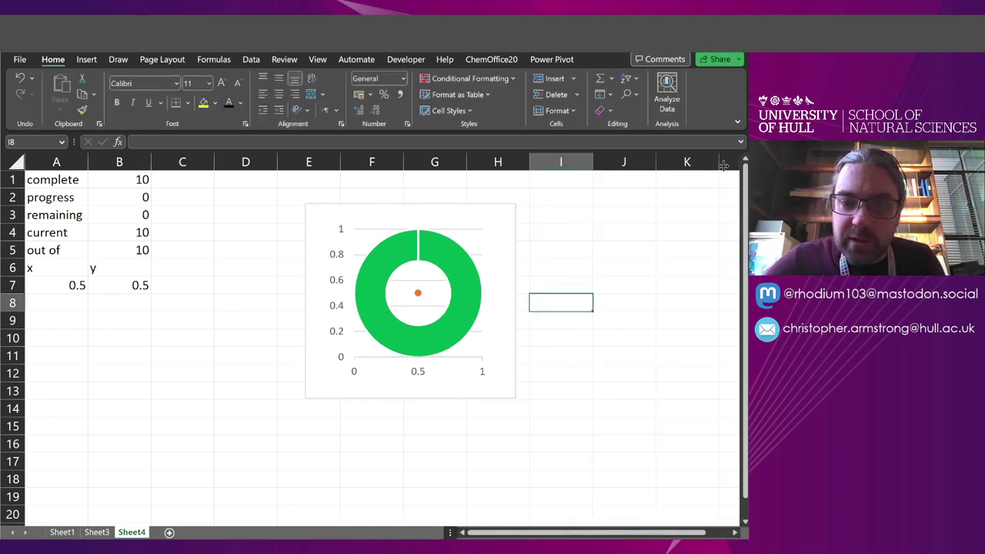
- Delete the vertical axis, the gridlines and the horizontal axis from the chart
click(338, 289)
key(Delete)
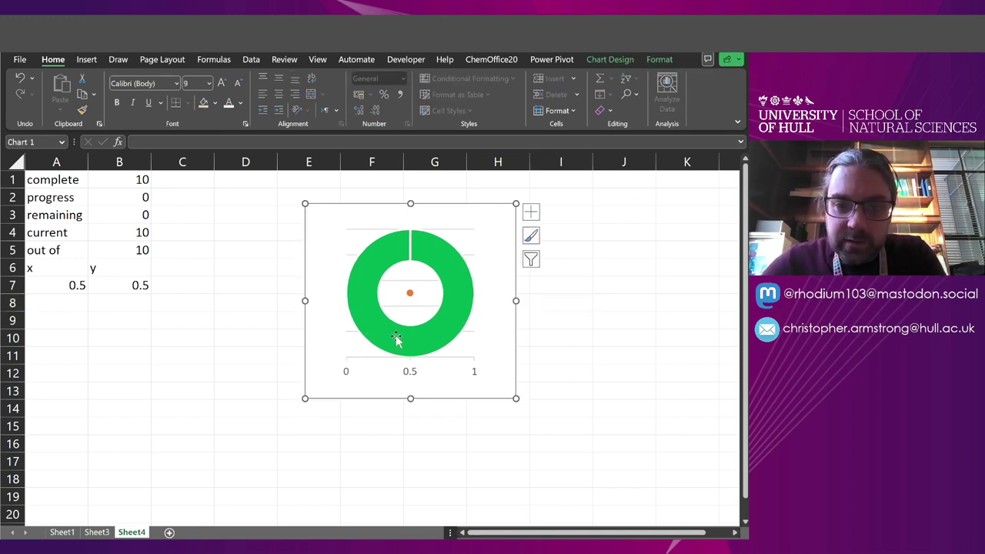
click(470, 234)
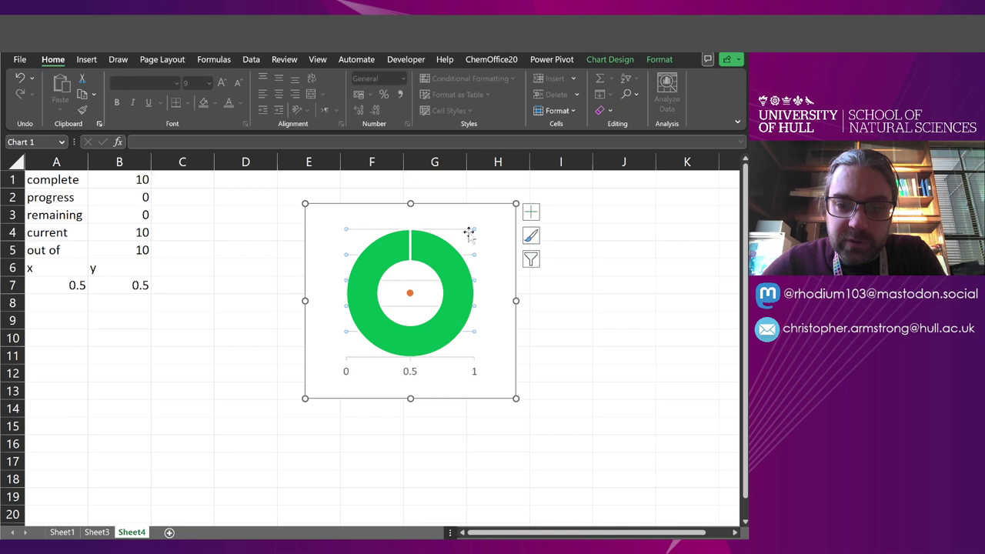
key(Delete)
click(409, 368)
key(Delete)
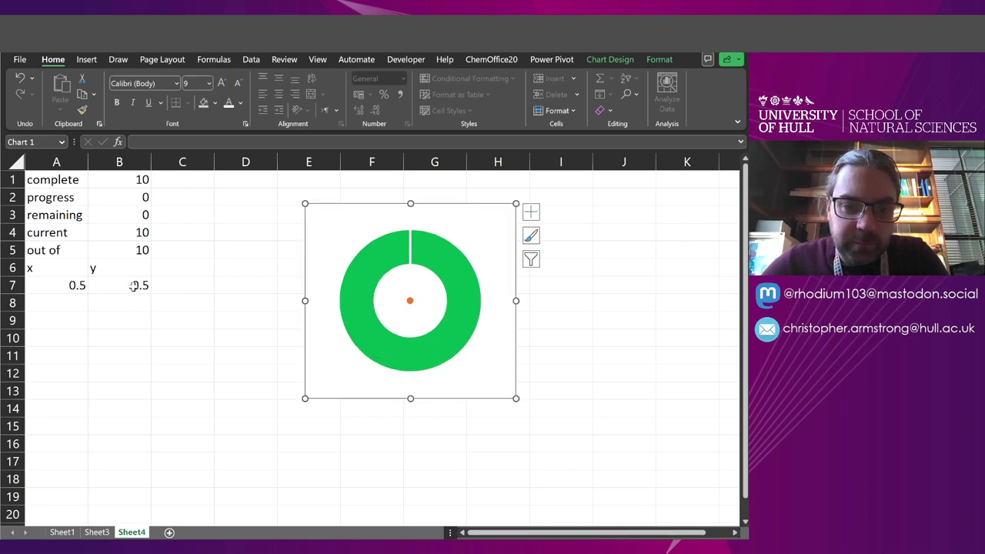
- Enter the formula =IF(current=out_of,0.5,-0.5) in cell B7 as the check point's y value
click(133, 286)
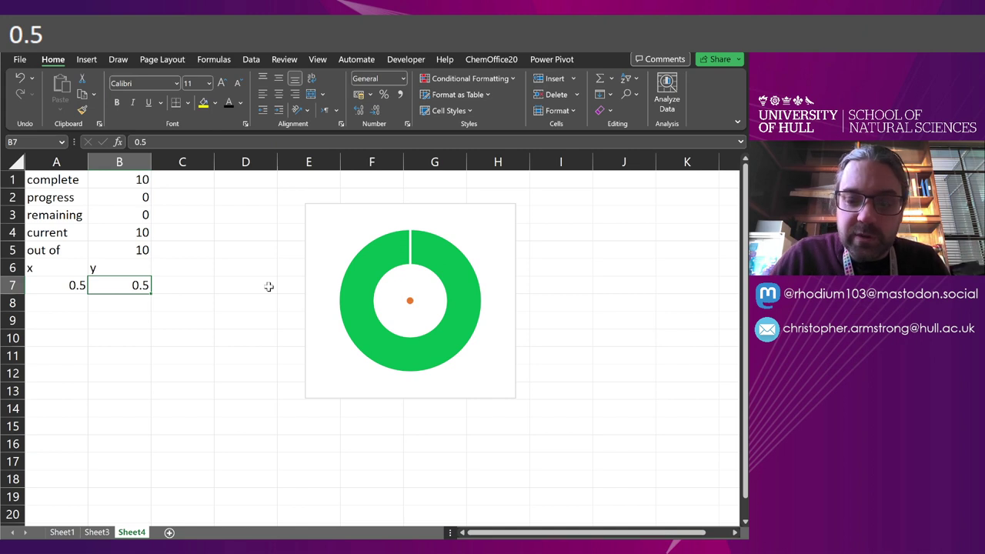
text(=IF(cu)
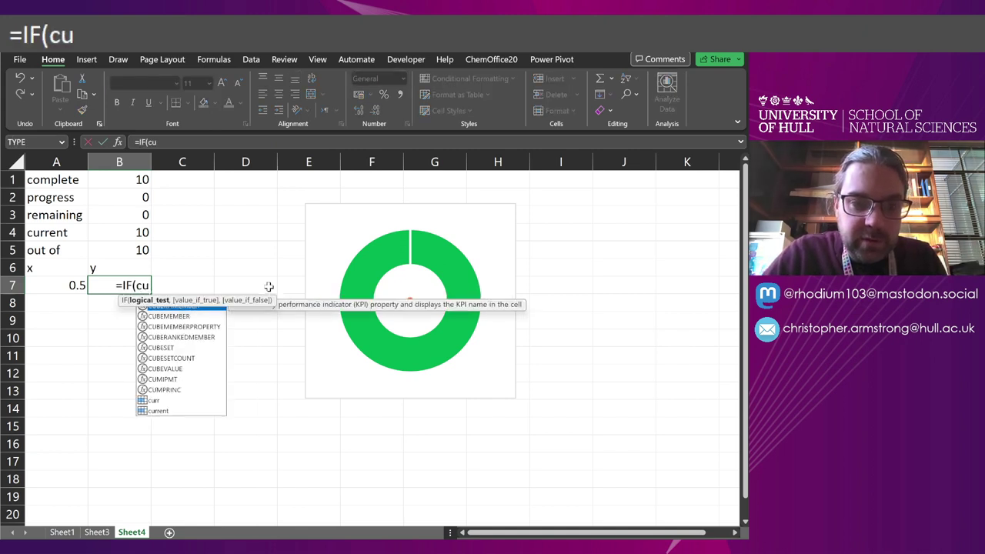
text(rr)
key(BackSpace)
text(r)
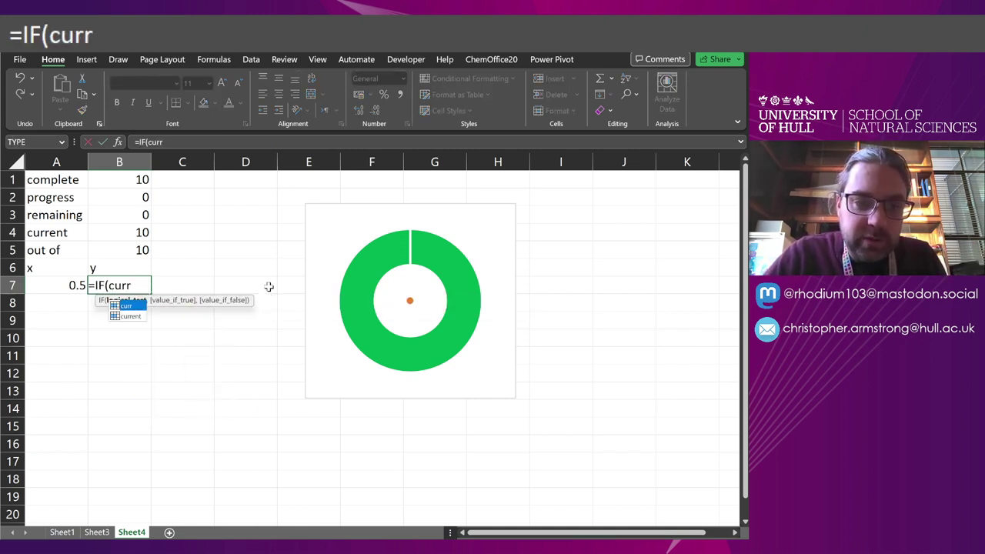
text(en)
key(Tab)
text(=out)
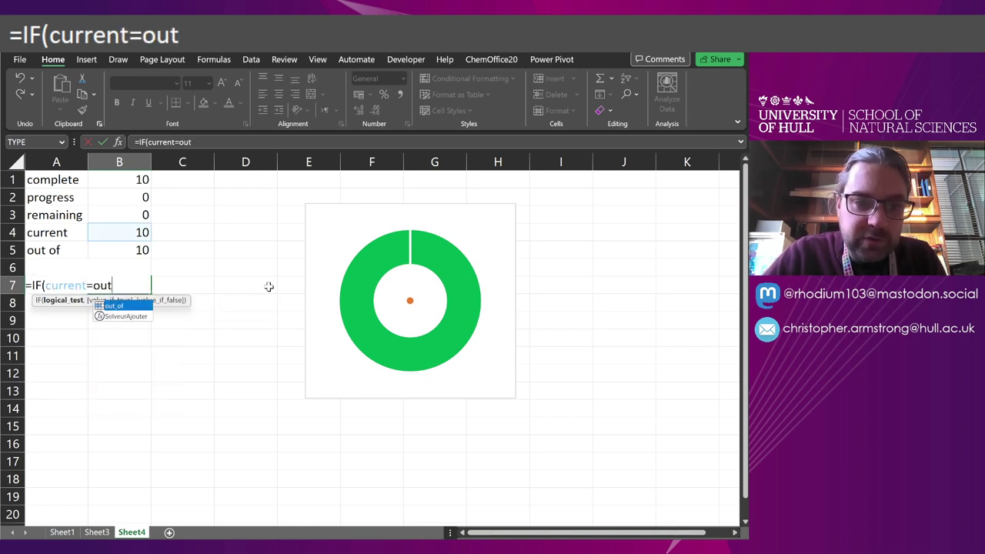
key(Tab)
text(,)
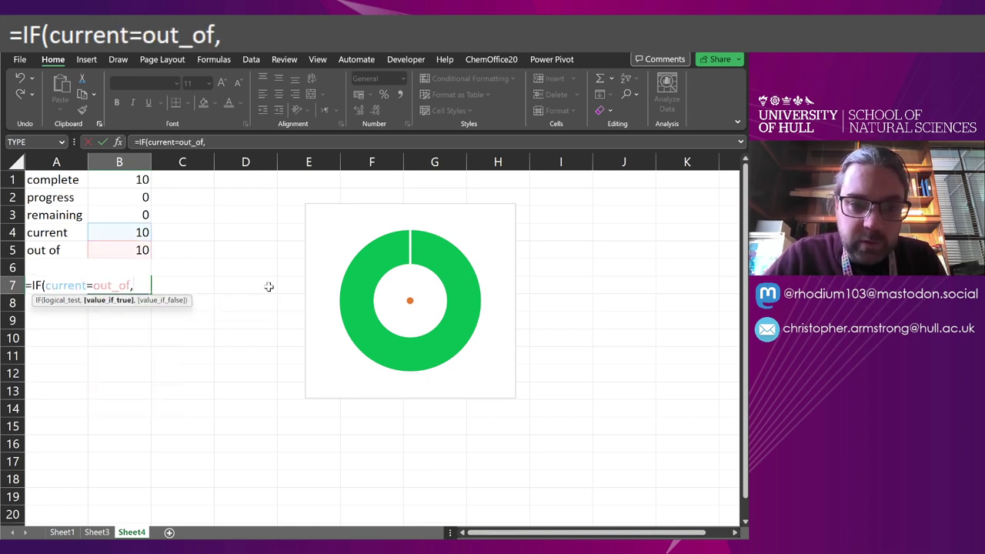
text(0.)
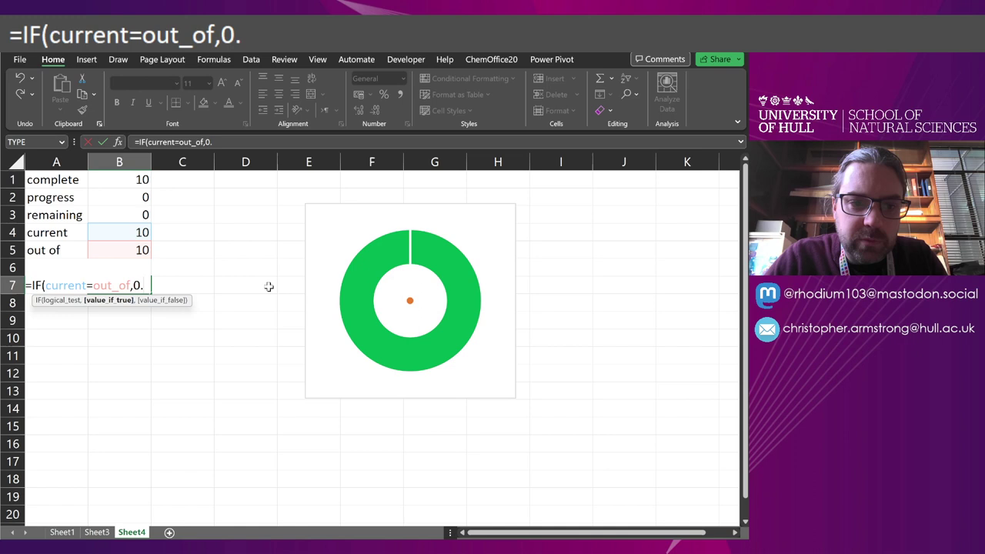
text(5,)
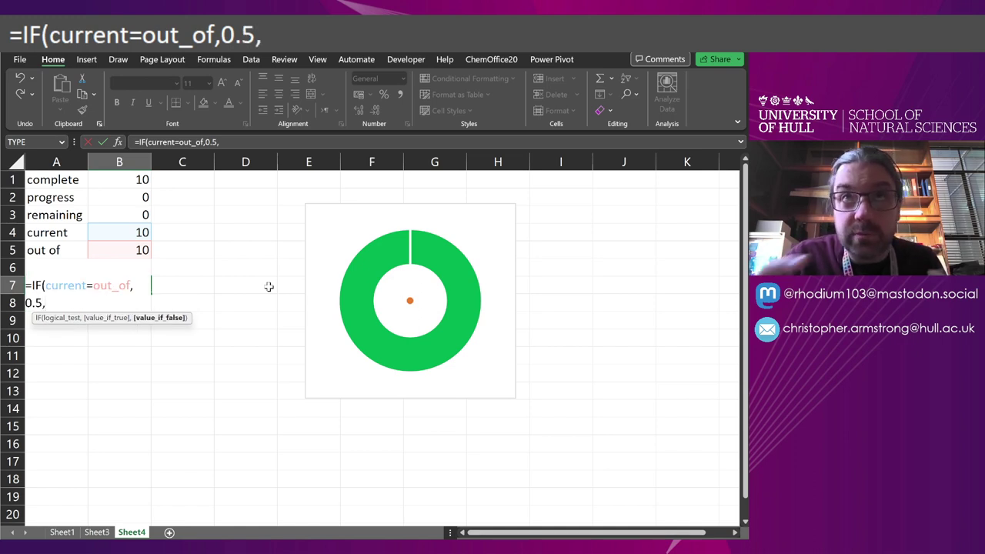
text(-0.5))
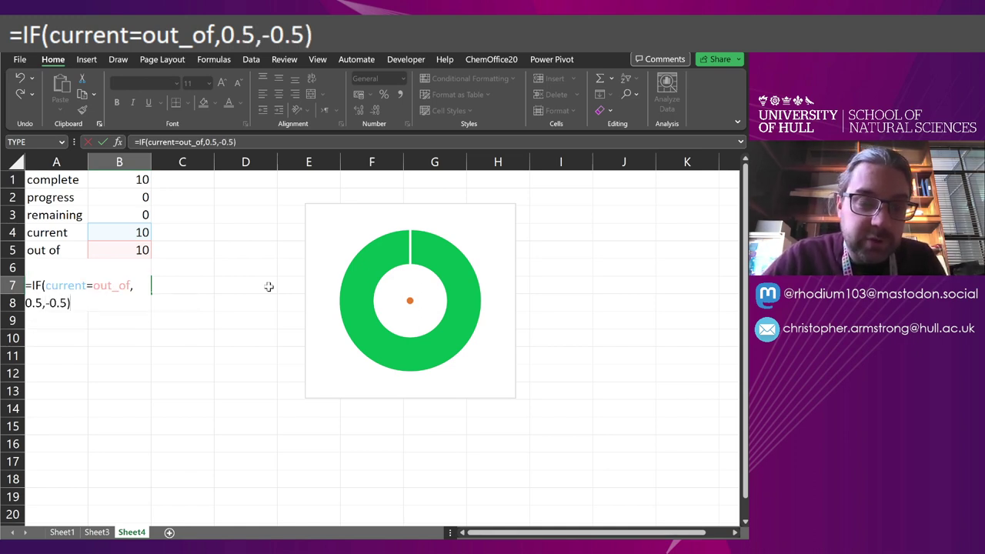
key(Return)
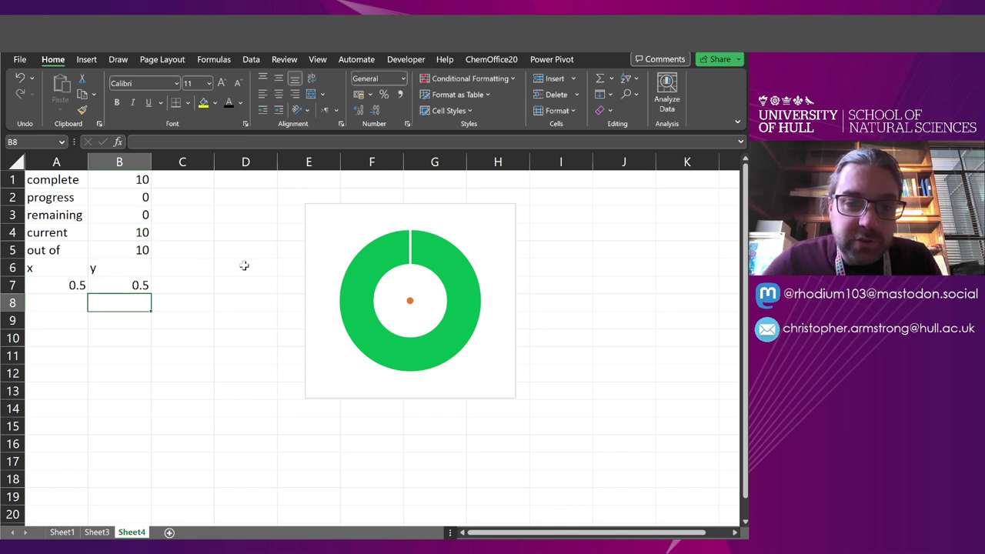
- Test the chart with a current value of 8, and return the value in B4 to 10
click(143, 234)
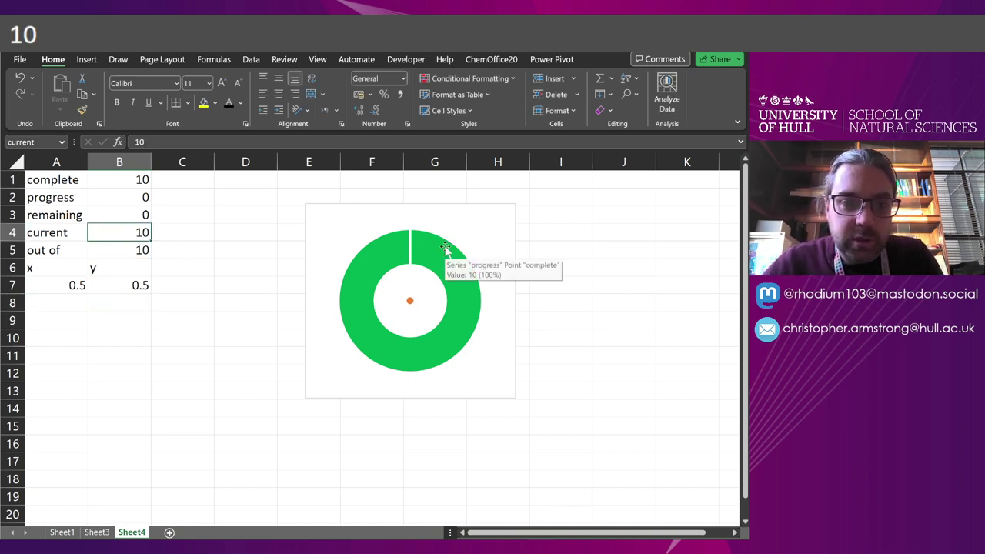
text(8)
key(Tab)
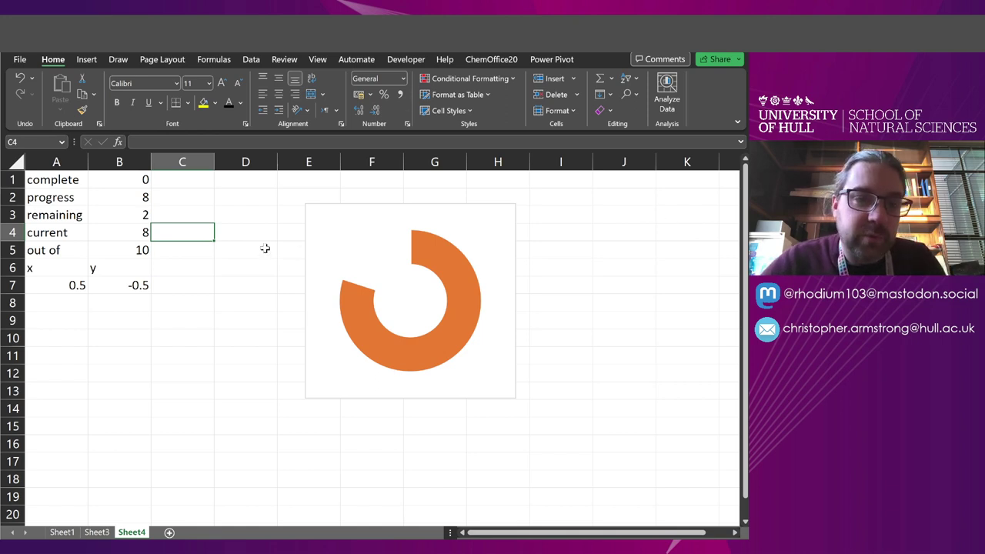
key(Left)
text(10)
key(Return)
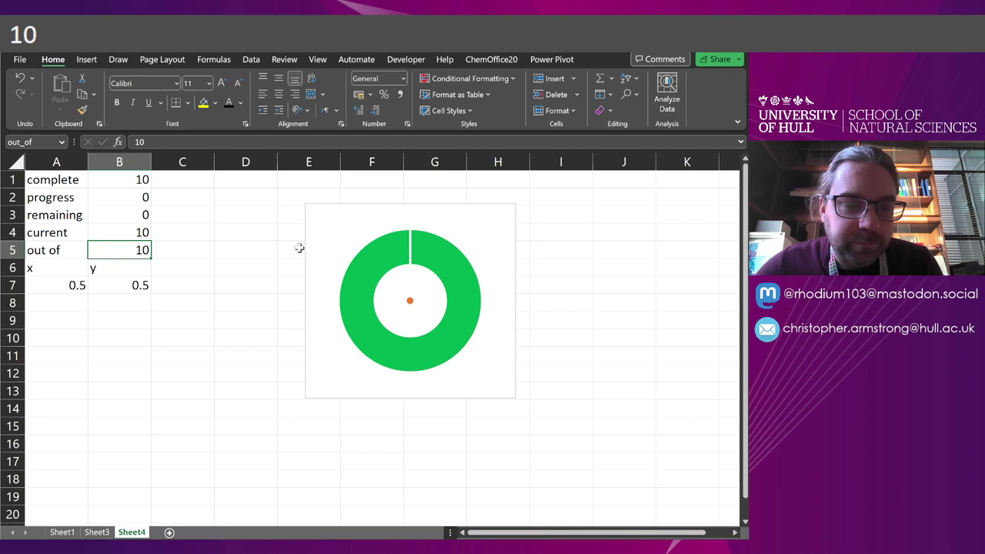
- Search the stock icons for tick and insert the solid scalloped badge with a check mark
drag(512, 215, 488, 209)
click(87, 60)
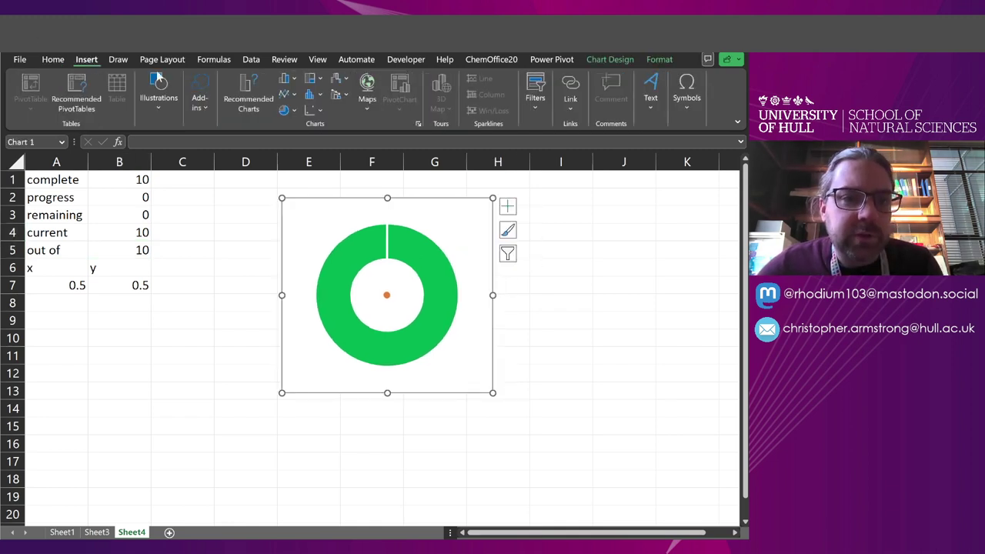
click(162, 96)
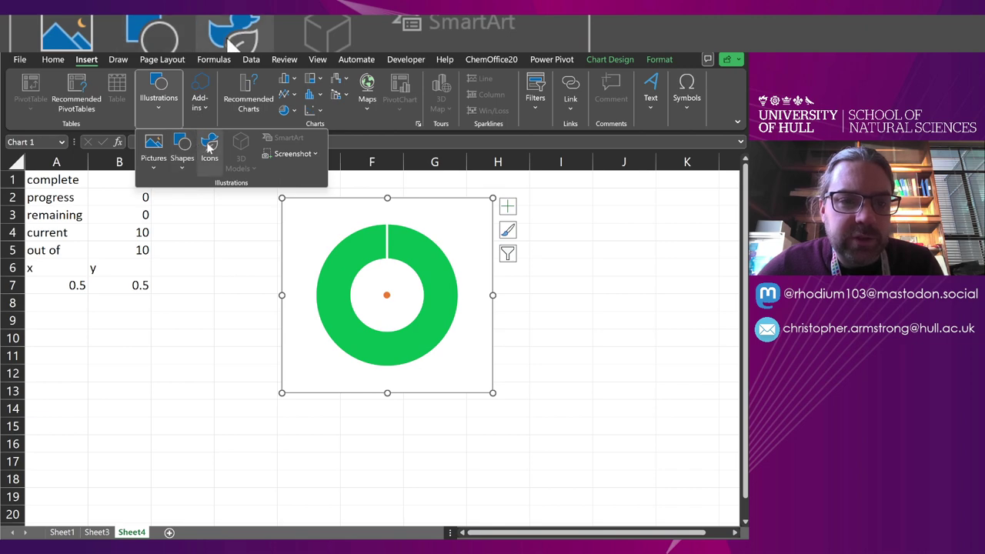
click(208, 146)
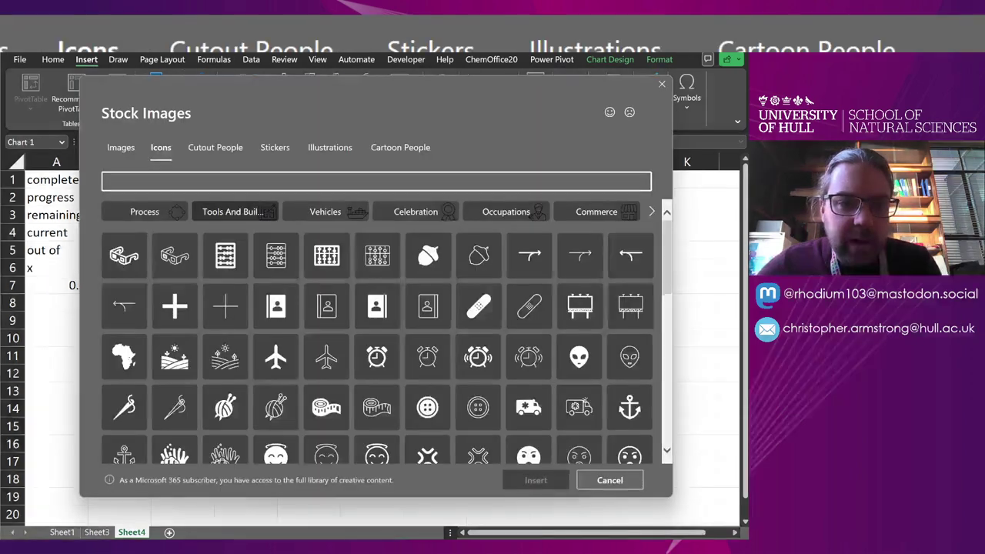
text(ti)
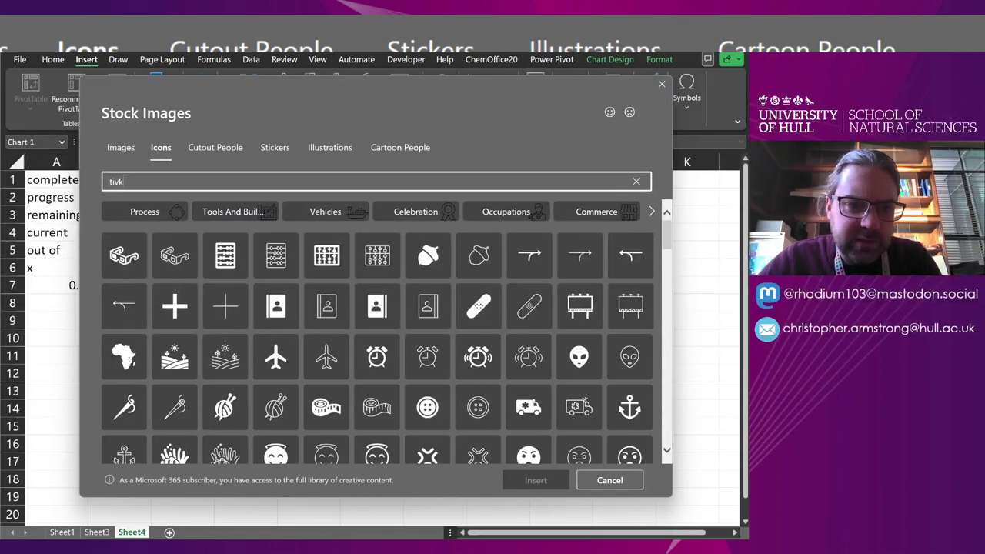
text(ck)
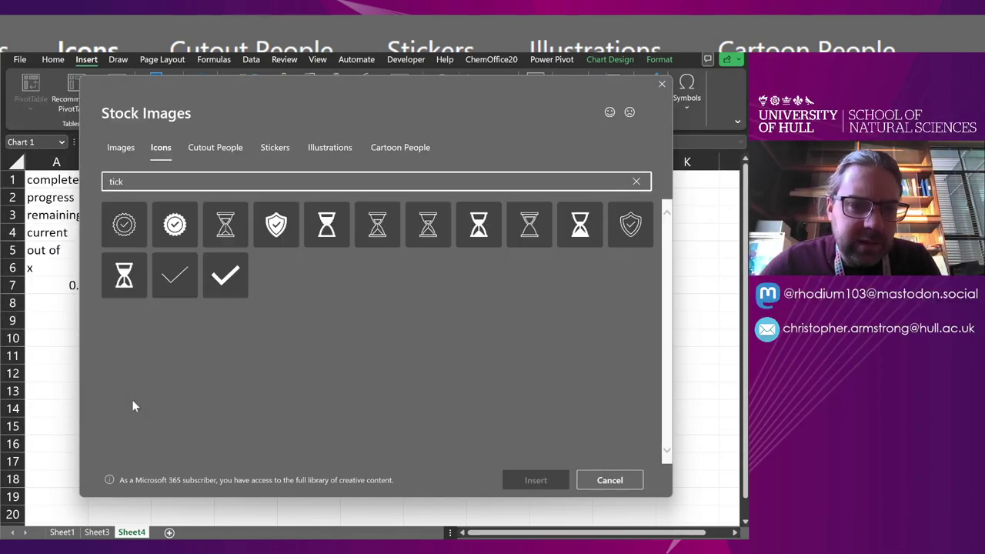
click(188, 226)
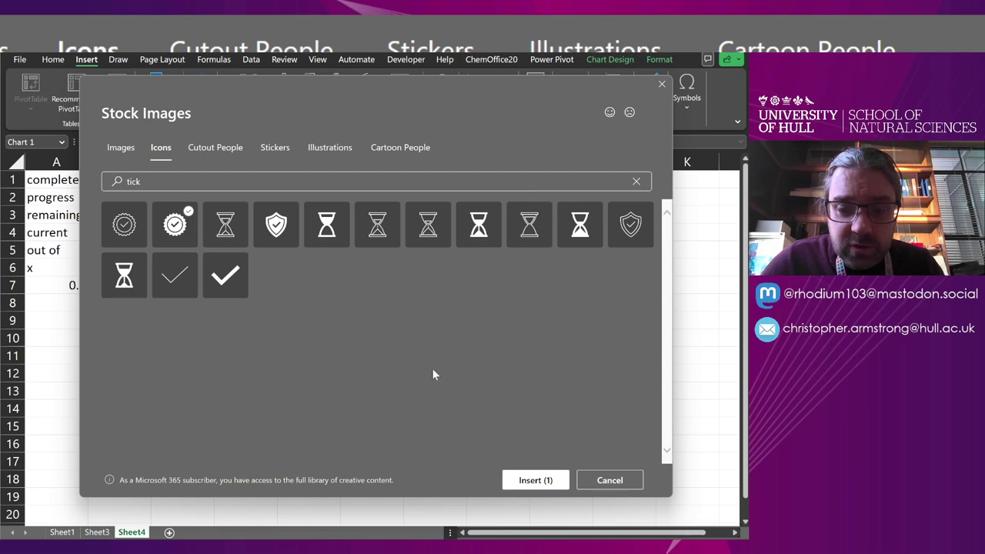
click(529, 481)
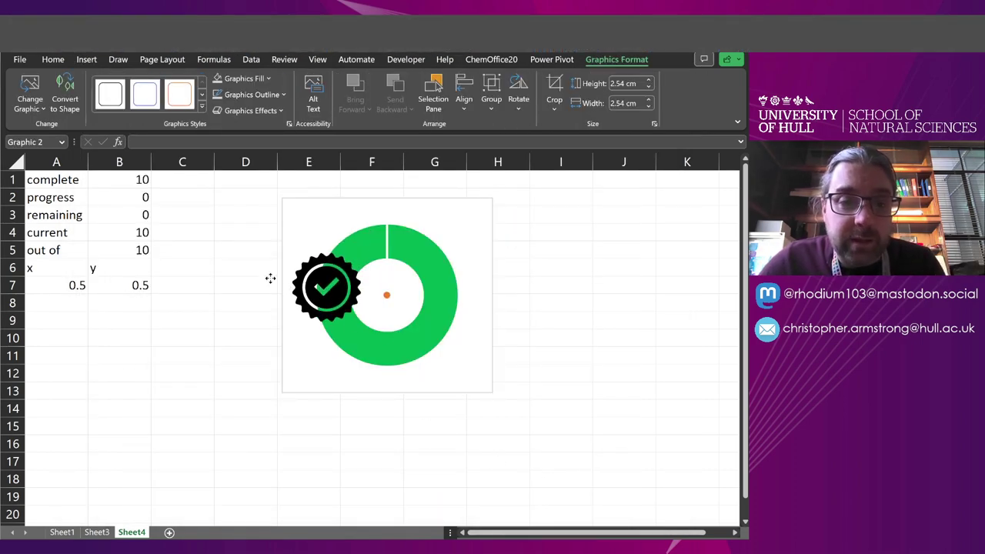
- Cut the badge icon, paste it onto the worksheet and place it below the data in column B
key(Delete)
click(231, 264)
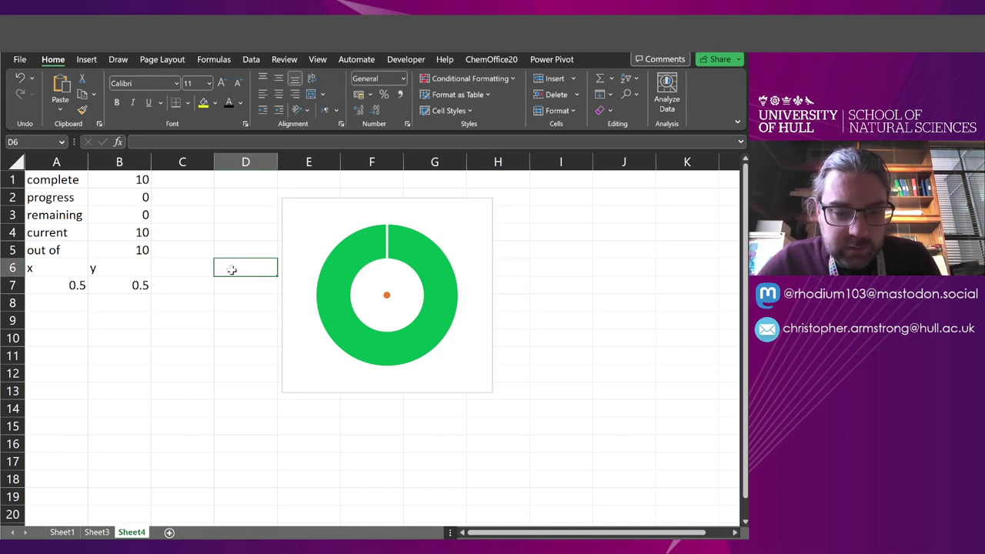
key(ctrl+v)
drag(264, 287, 138, 329)
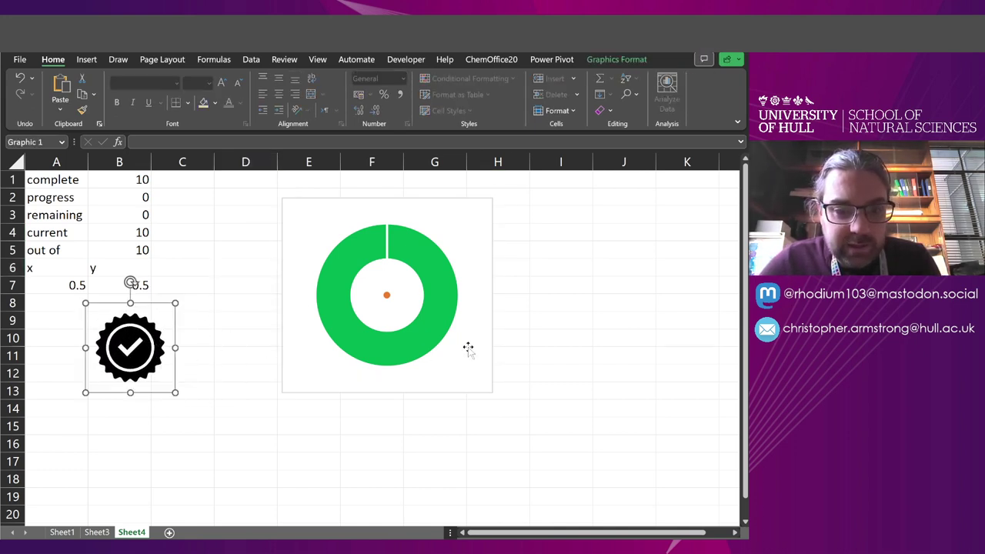
- Shrink the doughnut chart and move it to the sheet's upper-left corner so it covers about A1:B6
click(492, 392)
mouse_move(493, 393)
mouse_down()
mouse_move(433, 341)
mouse_move(165, 312)
mouse_move(149, 290)
mouse_move(121, 282)
mouse_move(154, 290)
mouse_move(139, 279)
mouse_up()
click(117, 256)
drag(52, 192, 38, 183)
click(253, 236)
- Centre the badge icon on the doughnut and resize it to about 1.59 cm so it fits inside the hole
drag(133, 326, 97, 233)
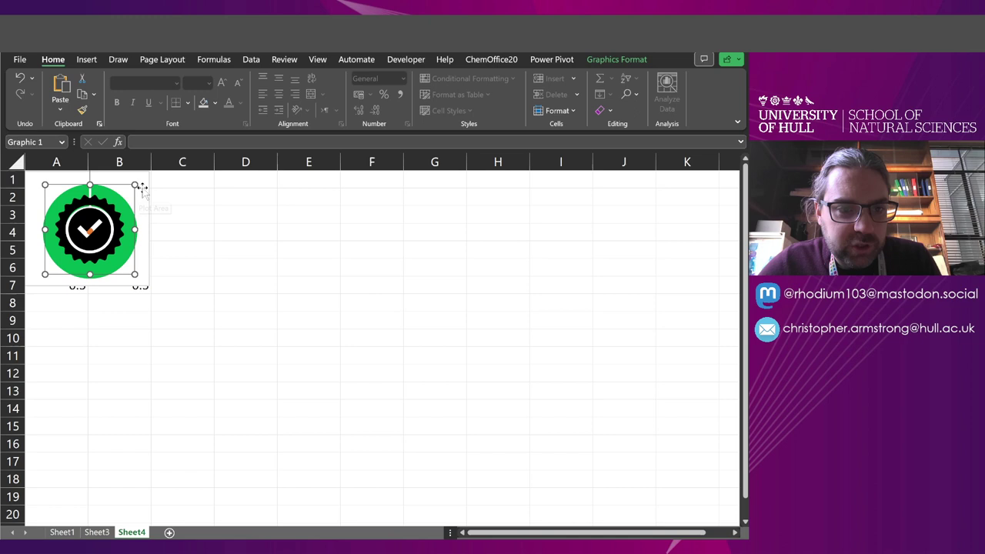
mouse_move(135, 184)
mouse_down()
mouse_move(112, 202)
mouse_move(124, 197)
mouse_up()
click(100, 227)
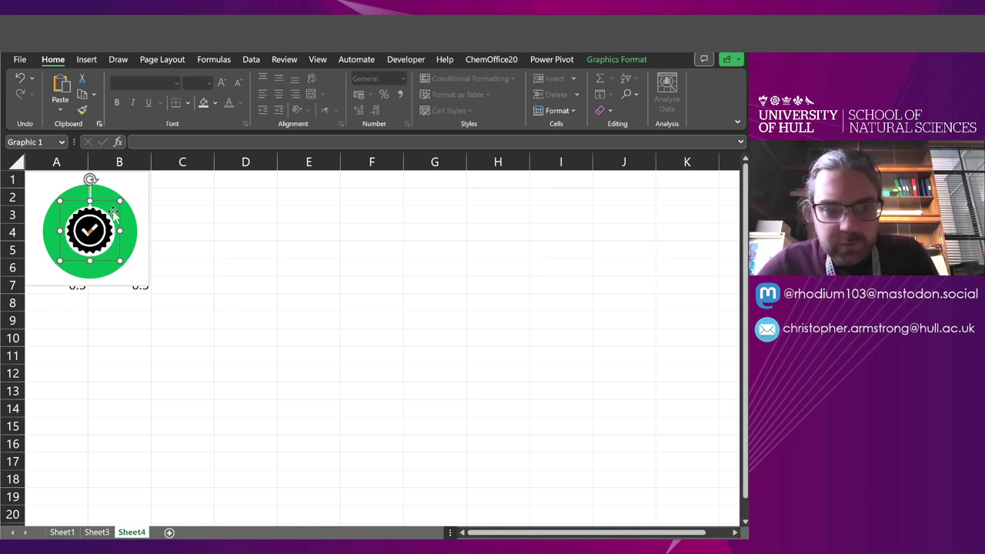
drag(121, 201, 116, 203)
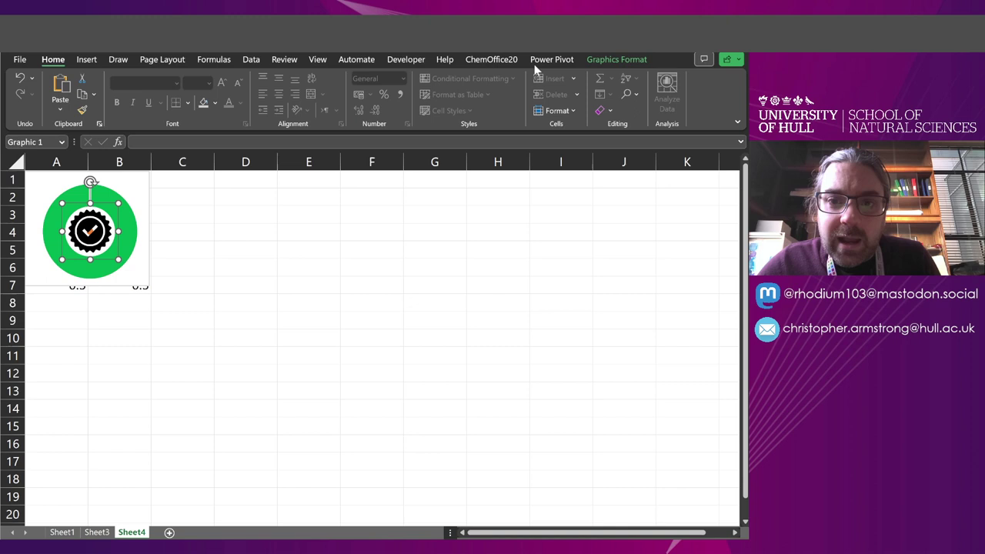
- Change the badge icon's graphics fill to the same green as the doughnut ring
click(591, 60)
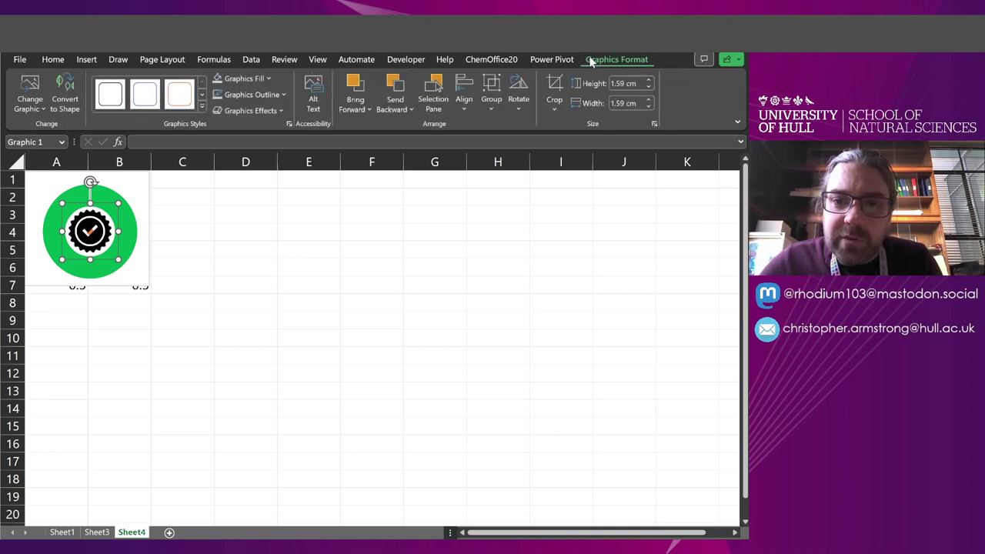
click(259, 79)
click(269, 213)
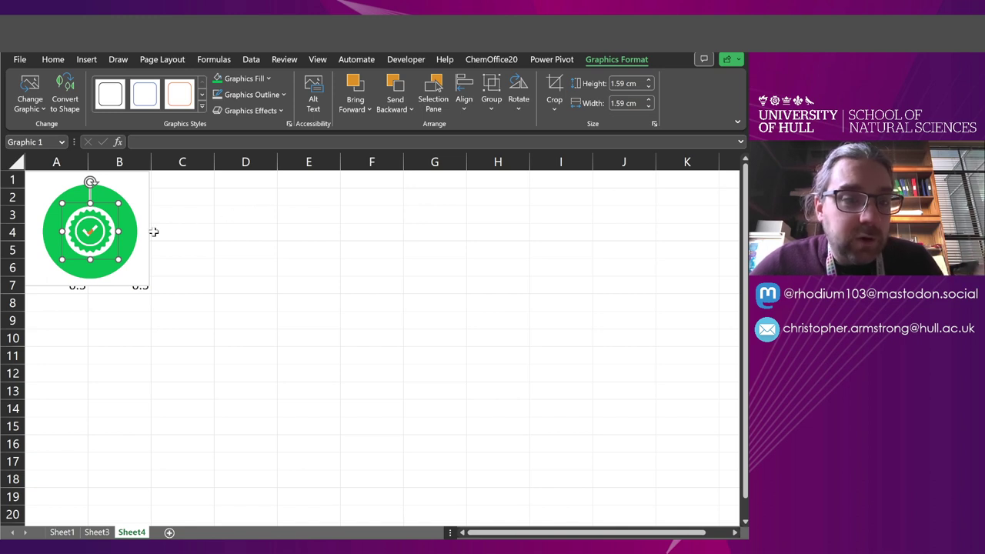
- Cut the green badge icon and paste it onto the check series point as its marker
key(Delete)
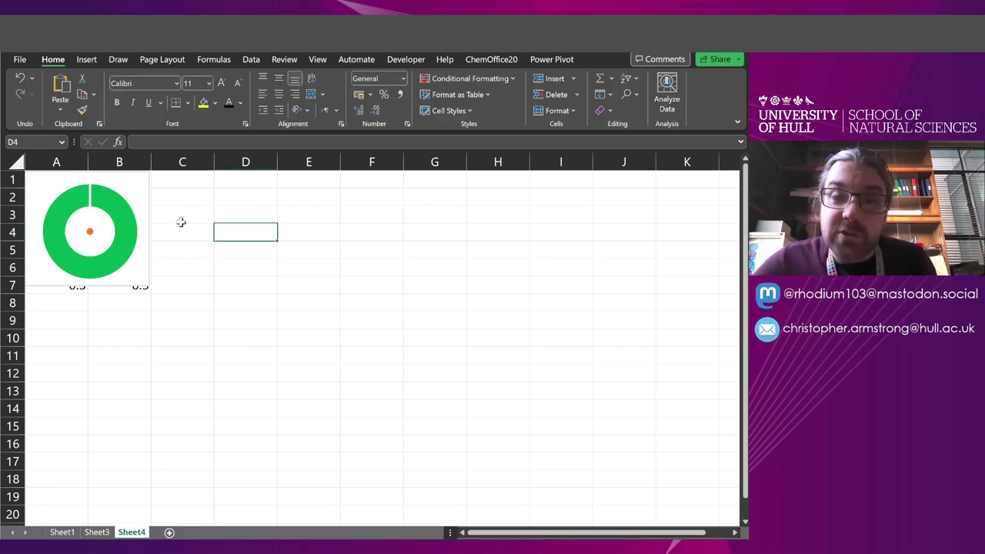
click(90, 233)
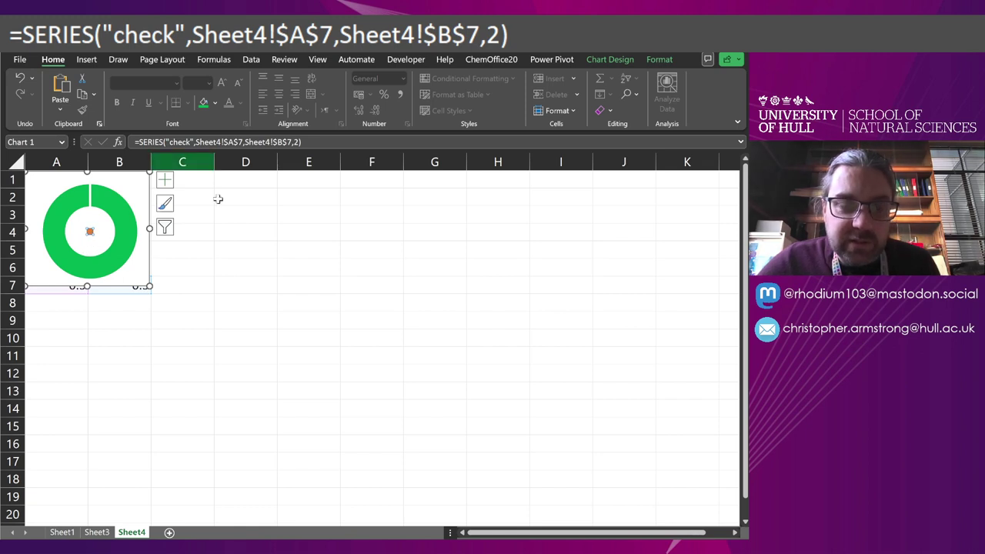
key(ctrl+v)
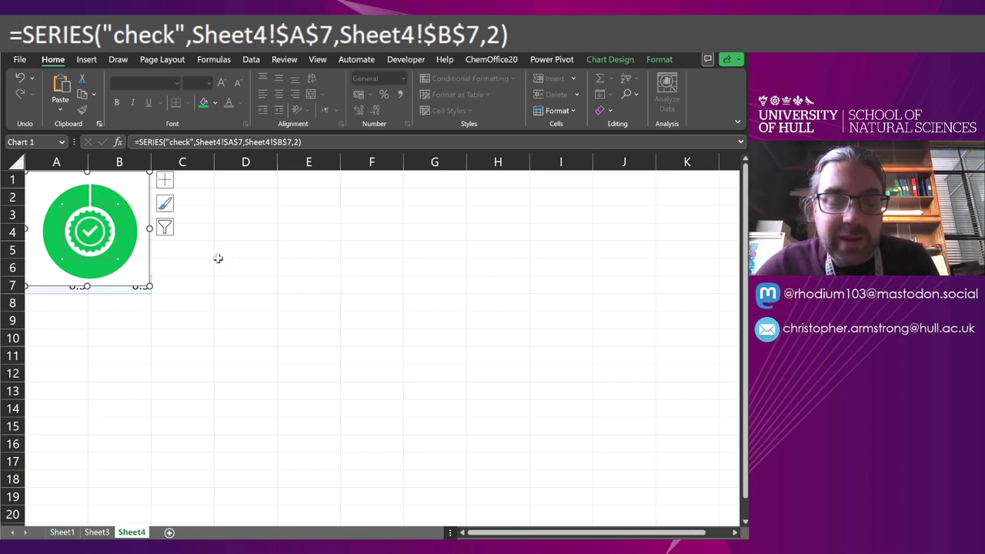
click(222, 253)
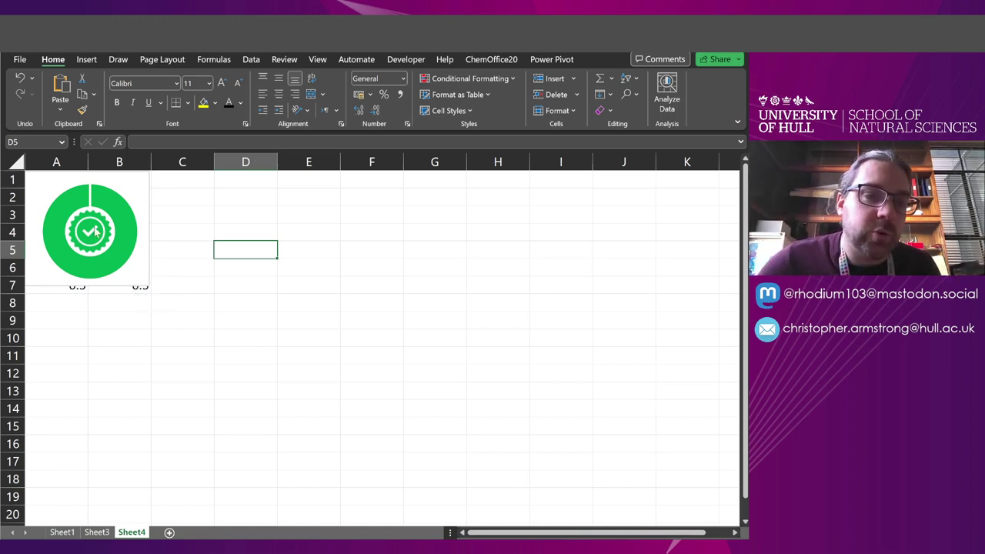
- Try enlarging the chart to about A1:D11, and undo the resize
click(113, 245)
key(Escape)
key(Escape)
click(137, 281)
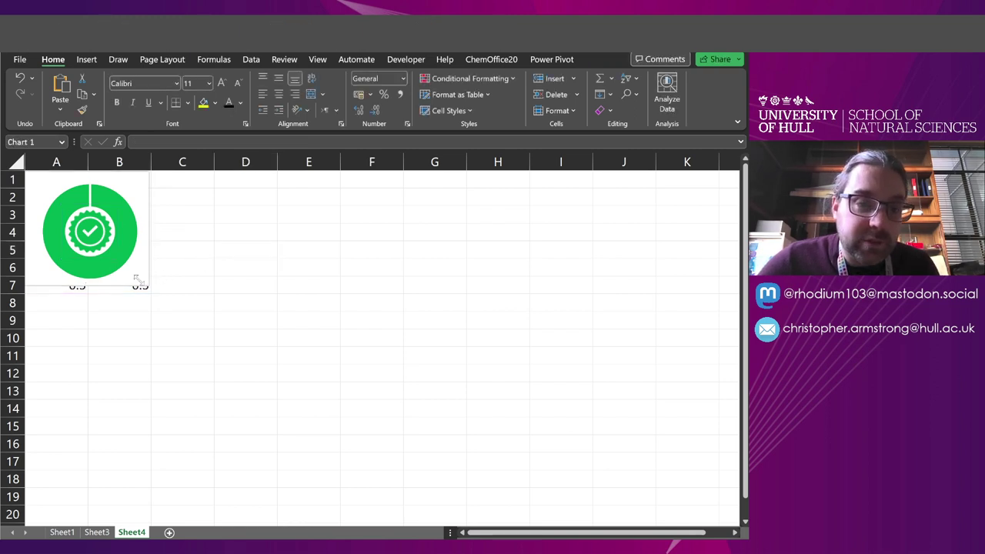
drag(159, 291, 288, 361)
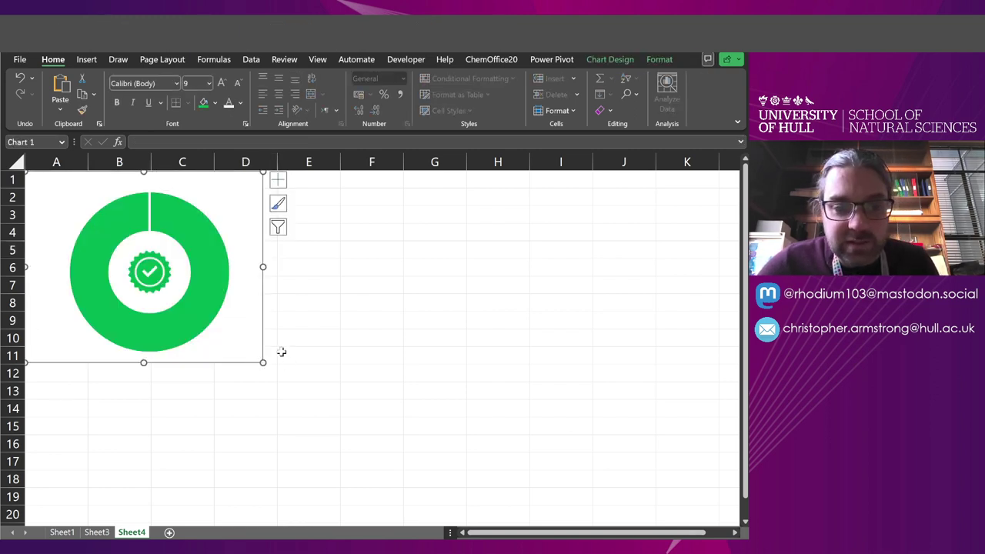
key(ctrl+z)
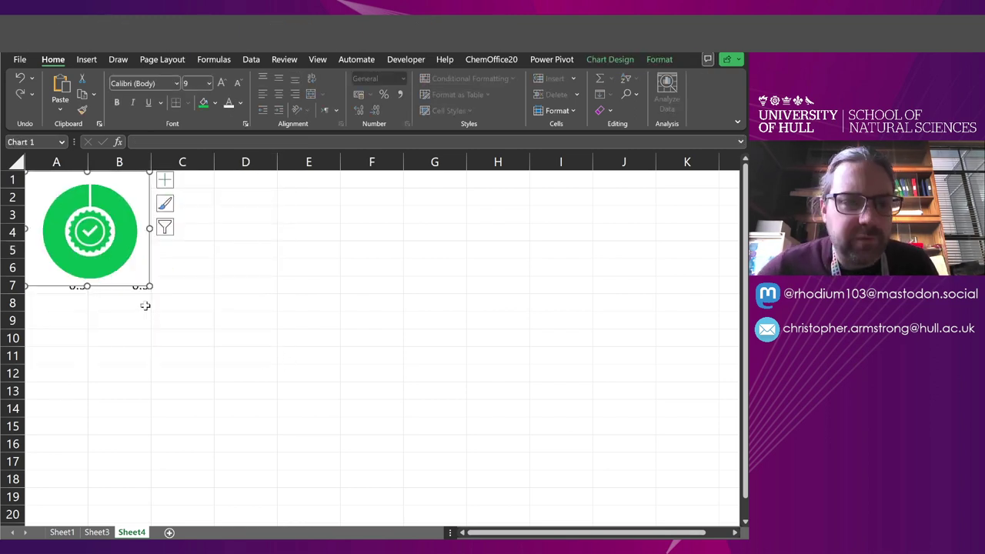
- Move the chart beside the data around columns C to E, and set the current value in B4 to 5
drag(147, 255, 315, 268)
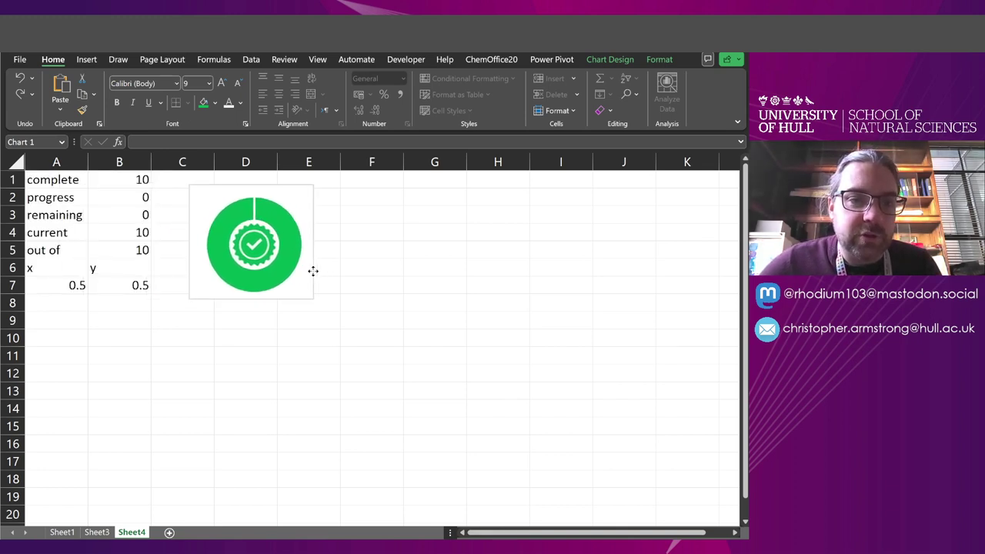
click(131, 235)
text(5)
key(Return)
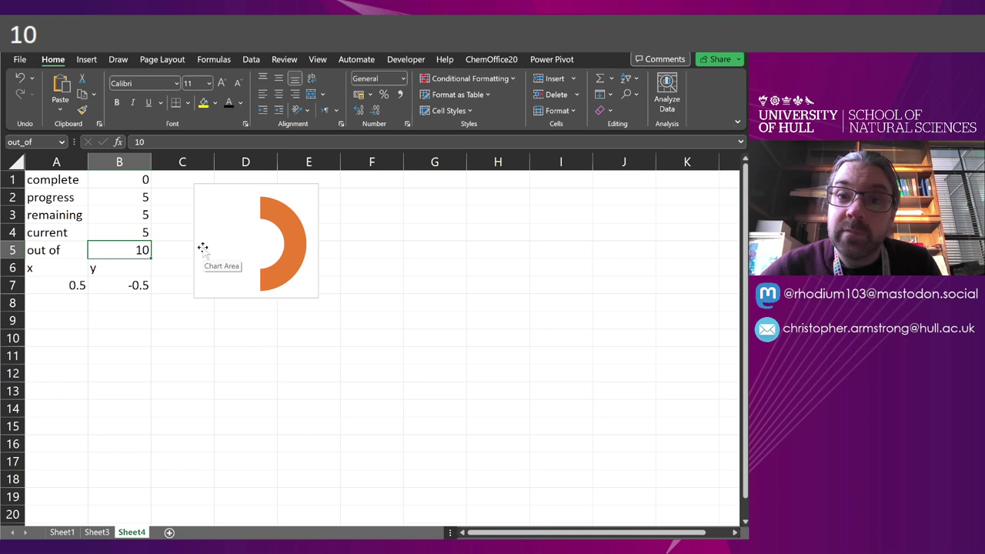
- Test the doughnut chart by setting the current value in B4 to 6, 7, 8, 9 and 10 in turn
key(Up)
text(6)
key(Return)
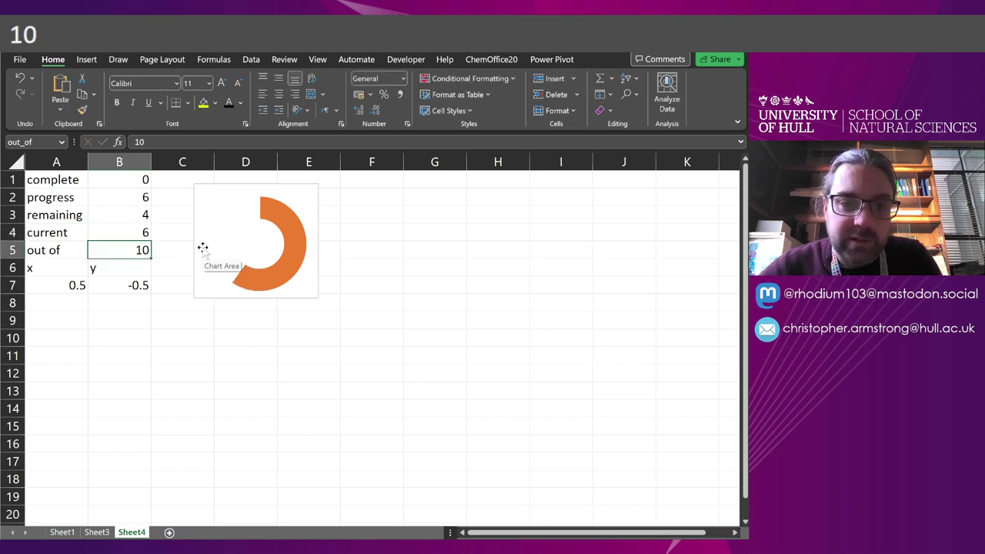
key(Up)
text(7)
key(Tab)
key(shift+Tab)
text(8)
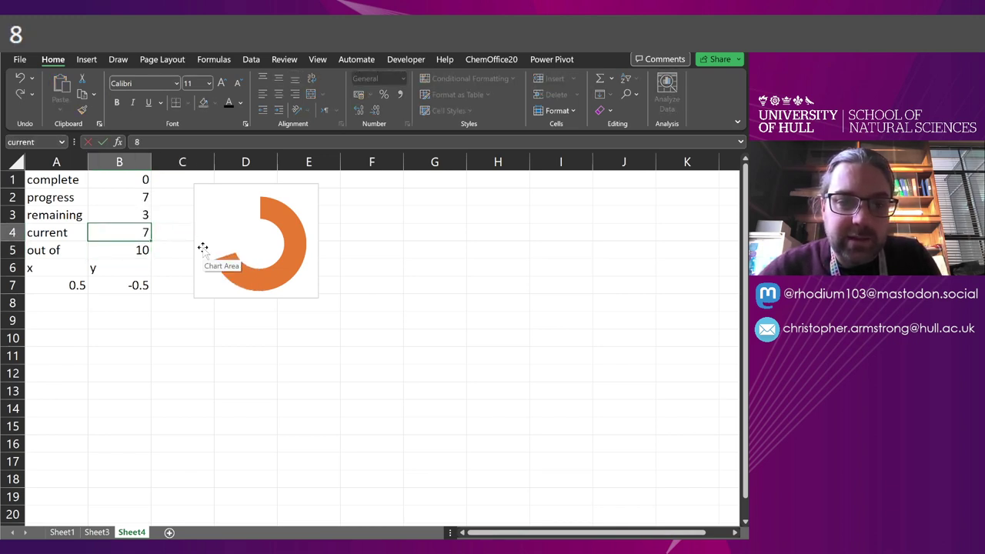
key(Tab)
key(shift+Tab)
text(9)
key(Tab)
key(shift+Tab)
text(10)
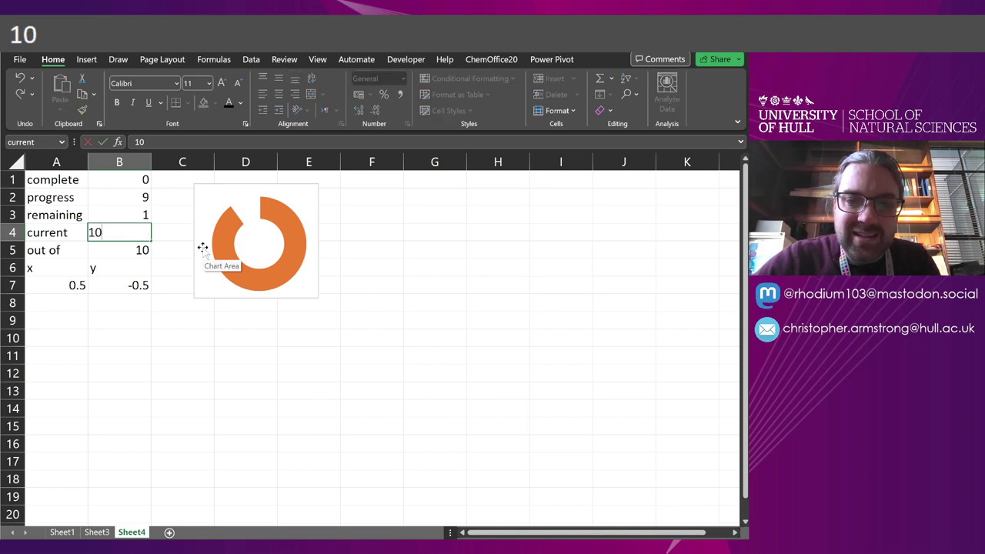
key(Return)
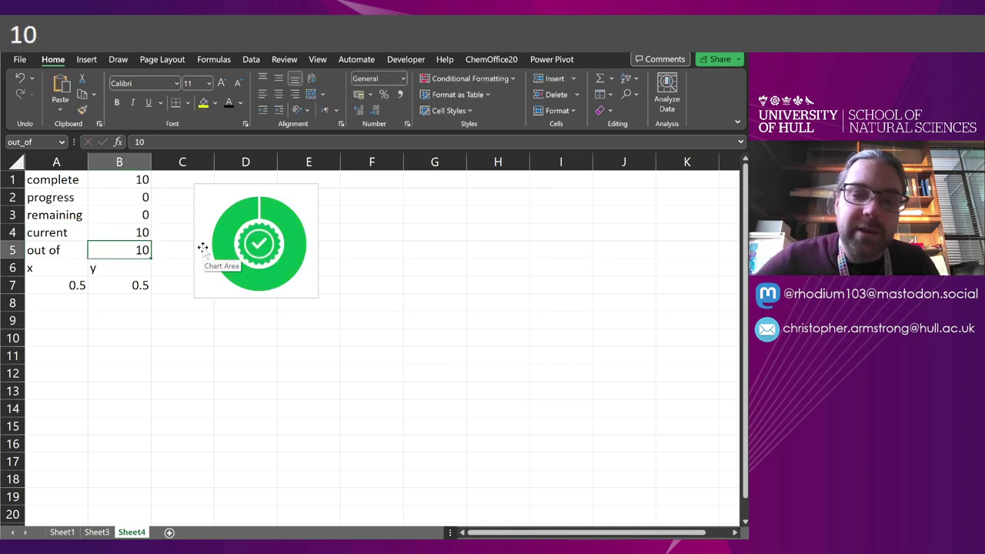
- Change the false result of the IF formula in B7 to -1.5
click(120, 285)
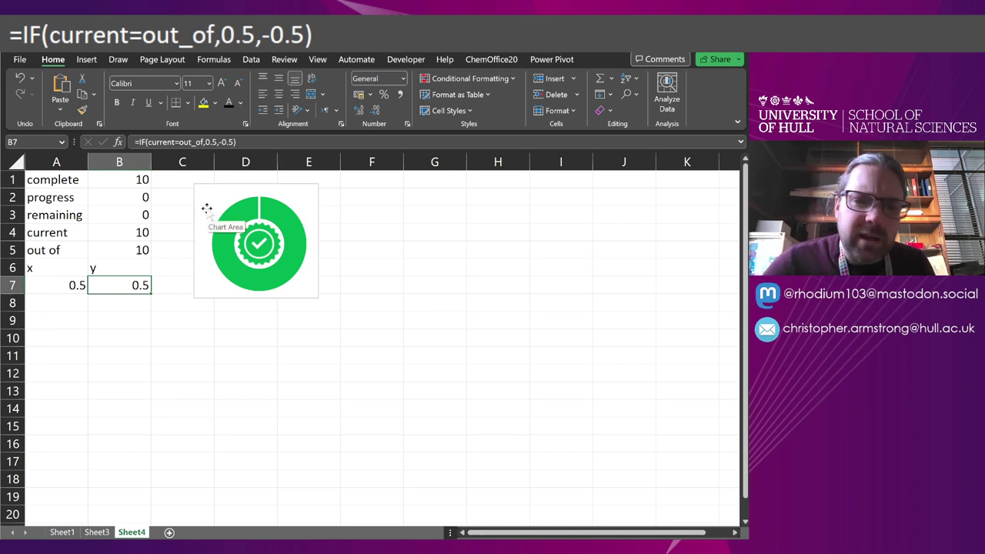
click(226, 142)
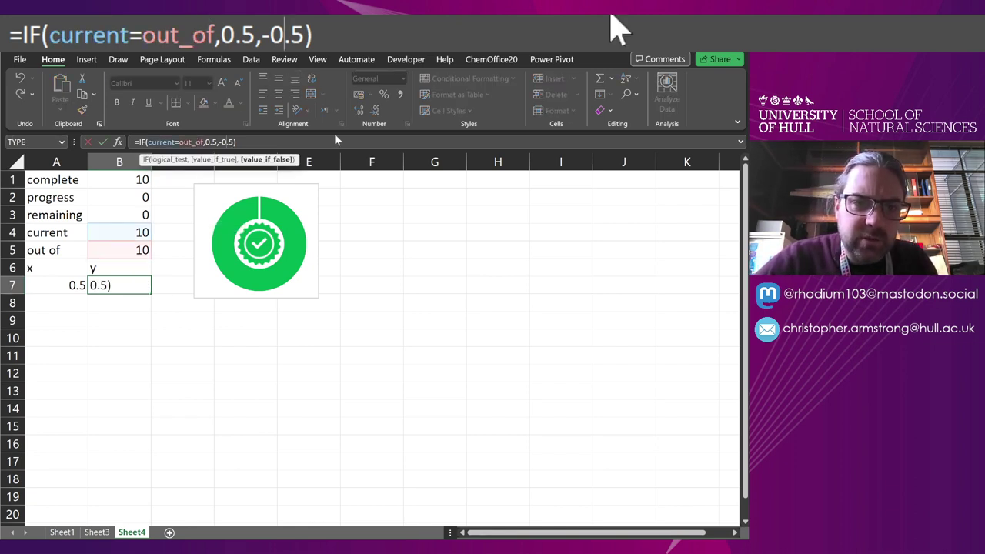
key(BackSpace)
text(1)
key(Return)
- Test the chart with the current value in B4 set to 9, and return it to 10
click(132, 231)
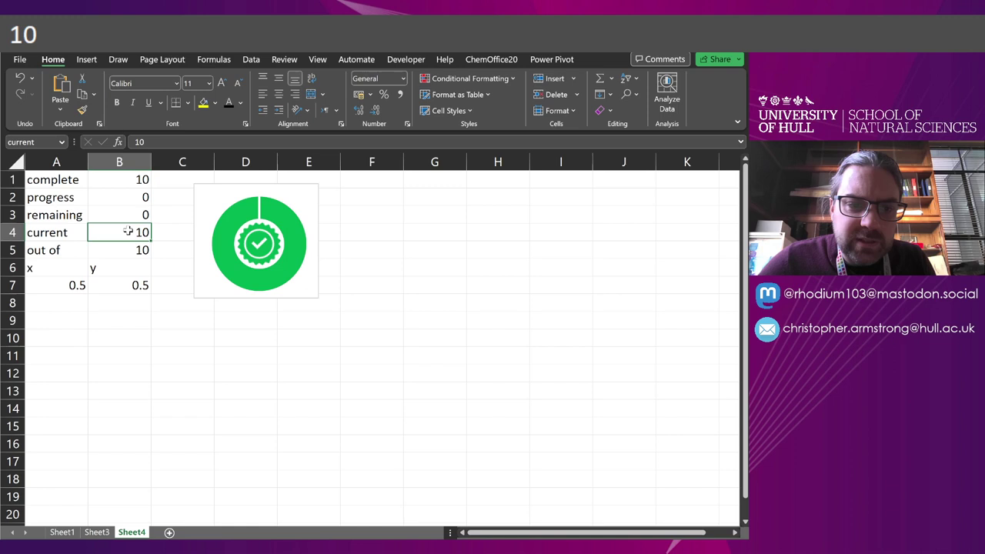
text(9)
key(ctrl+Return)
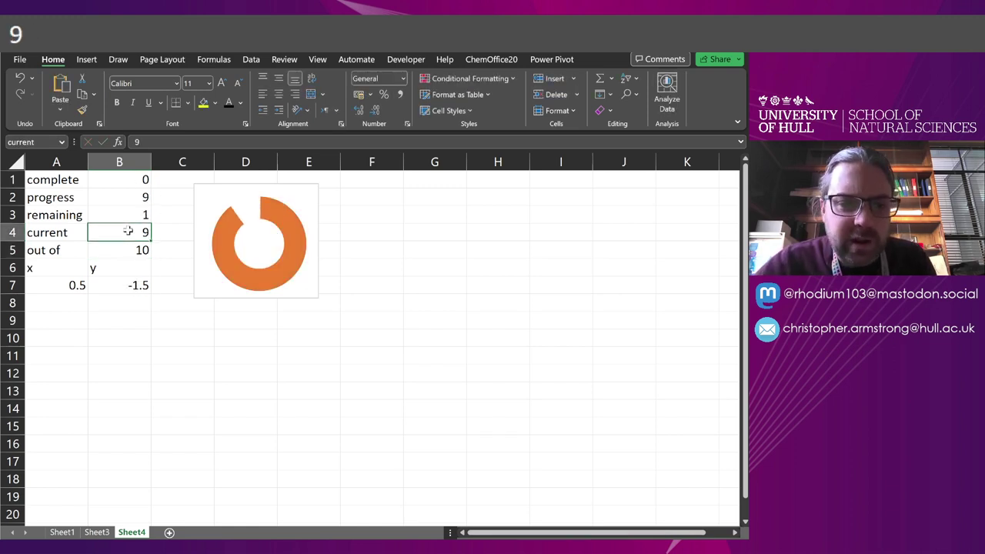
text(10)
key(Return)
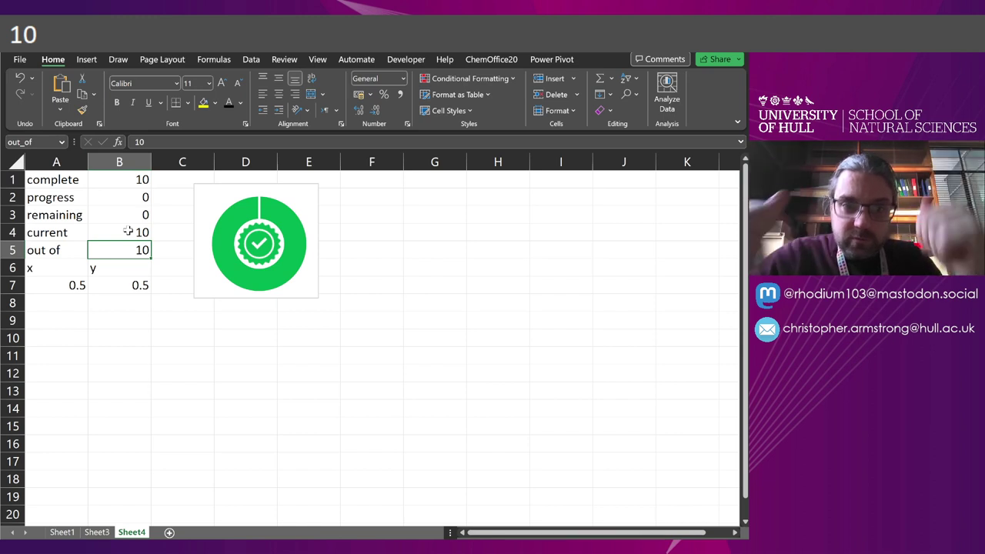
- Remove the minus sign from the IF formula in B7 so its false result is 1.5
click(128, 285)
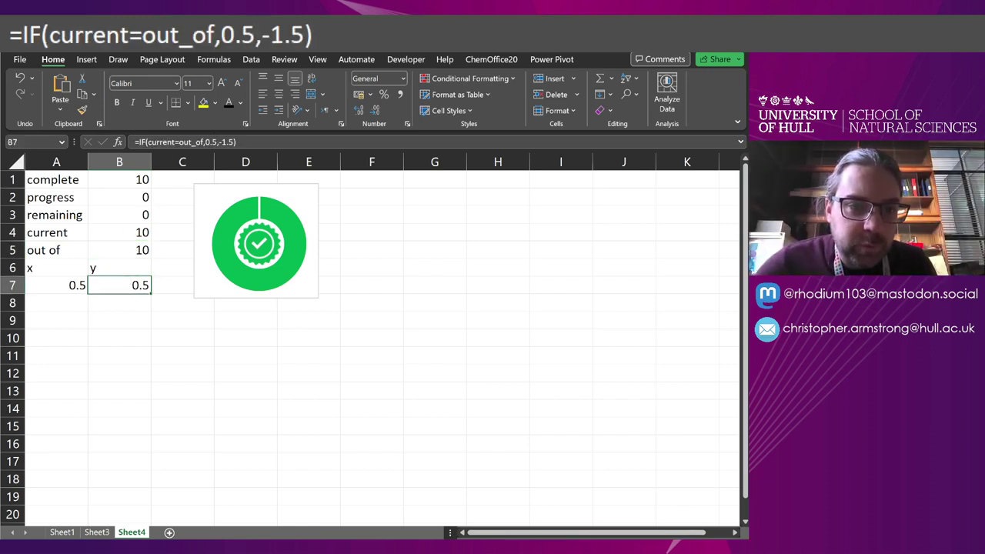
double_click(128, 285)
key(BackSpace)
key(Return)
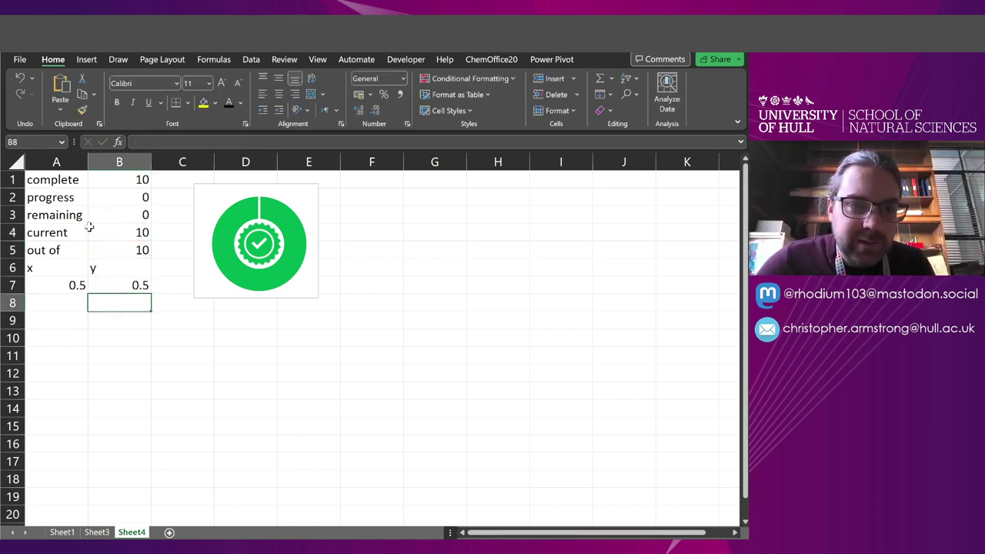
- Set the current value in B4 to 9 and back to 10 to check the badge with the positive y value
click(119, 225)
text(9)
key(Return)
click(119, 225)
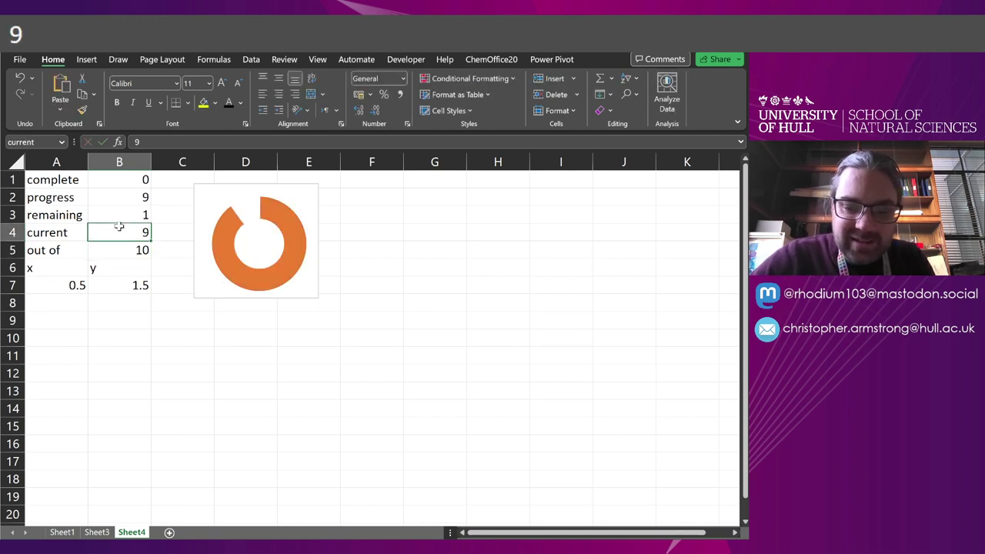
text(10)
key(Return)
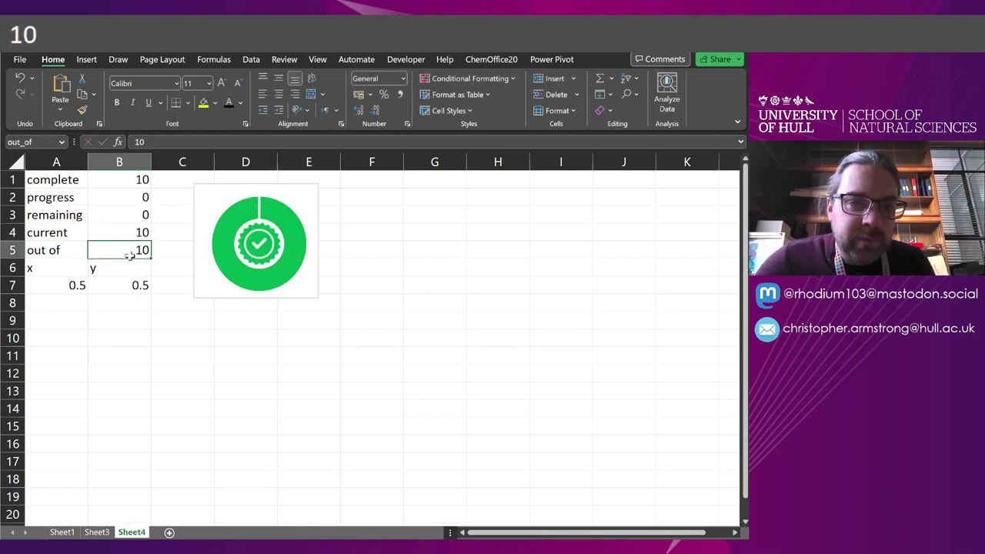
- Restore the false result of the IF formula in B7 to -0.5
click(128, 286)
key(F2)
key(Left)
key(Left)
key(Left)
key(BackSpace)
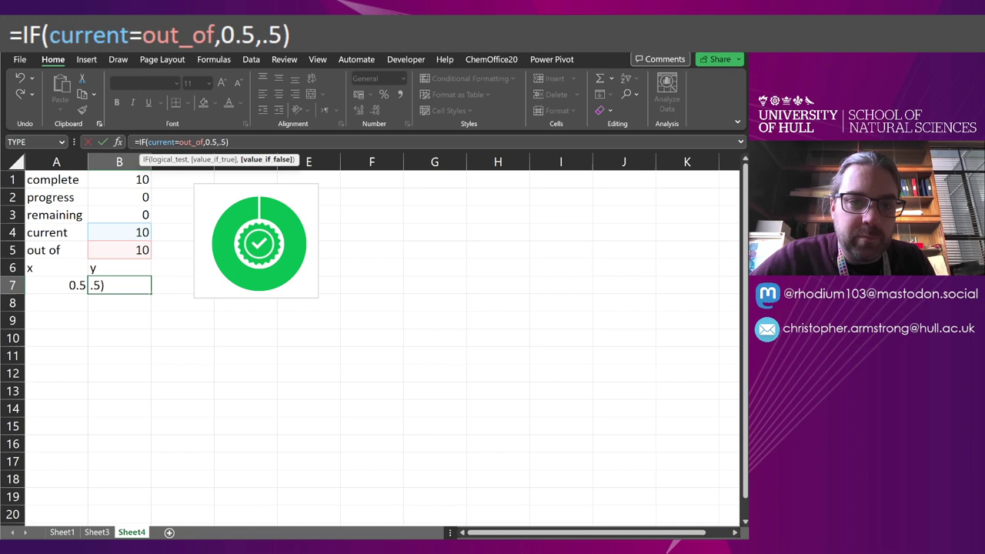
text(-0)
key(Return)
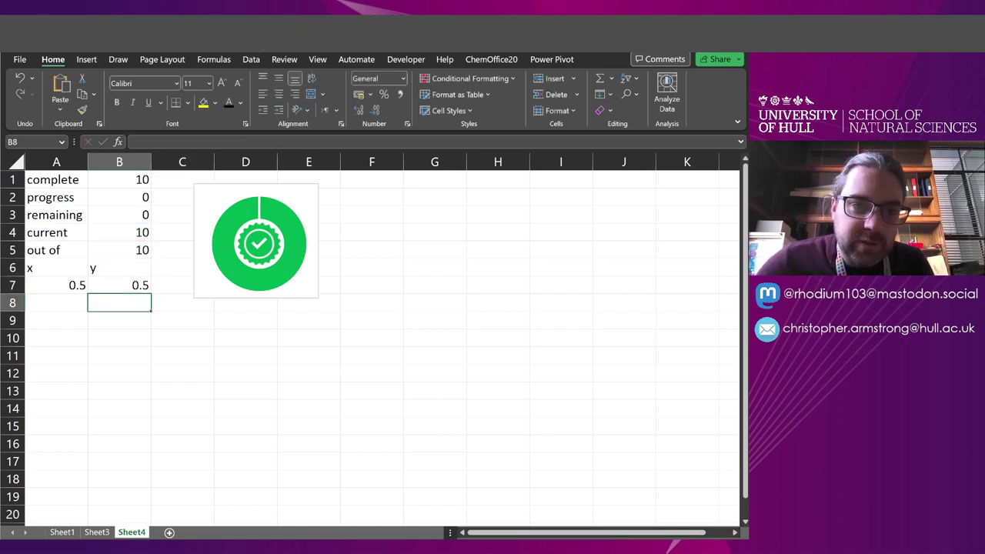
- Recheck the chart with the restored formula by setting the current value in B4 to 9 and back to 10
click(133, 227)
text(9)
key(Return)
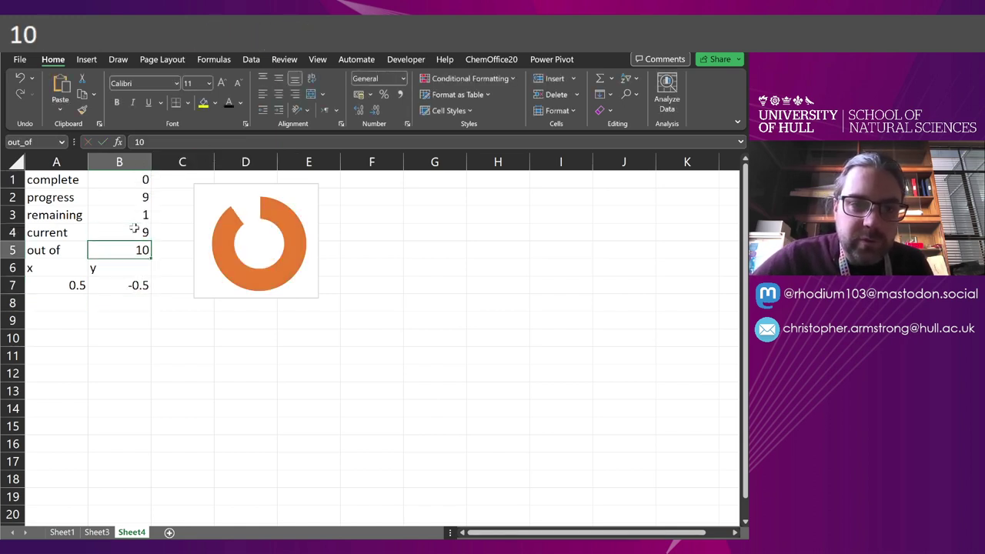
click(133, 227)
text(10)
key(Return)
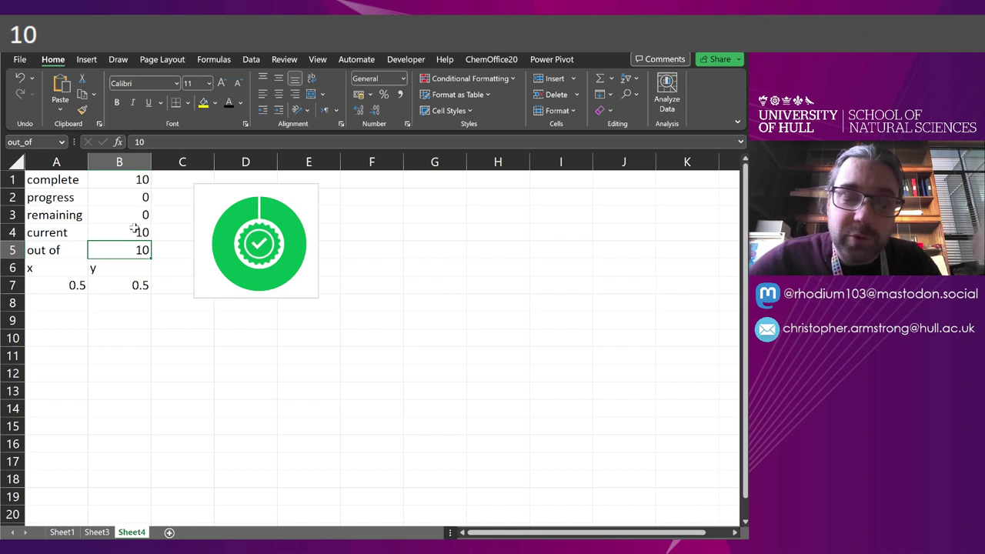
- Set the shape outline of the chart's plot area to no outline
click(300, 292)
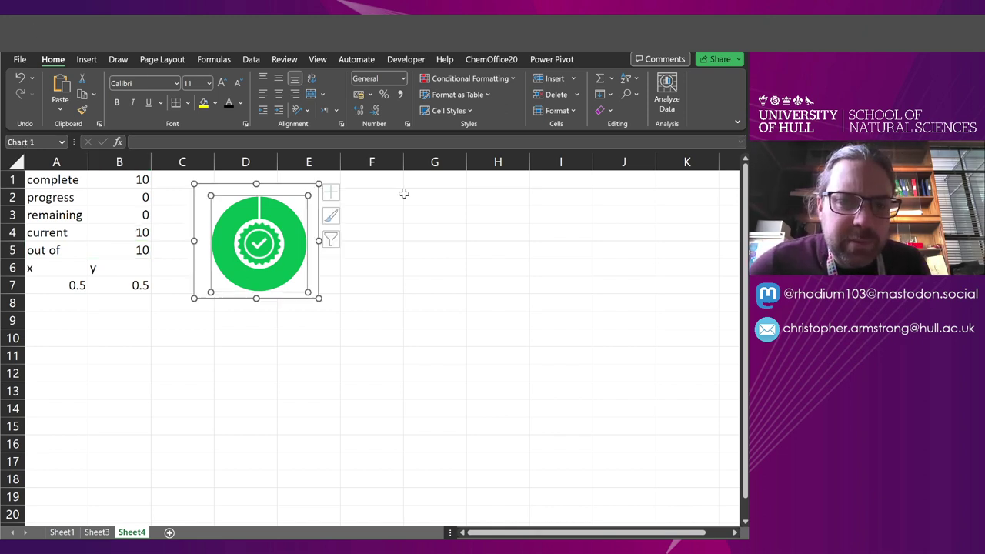
click(658, 59)
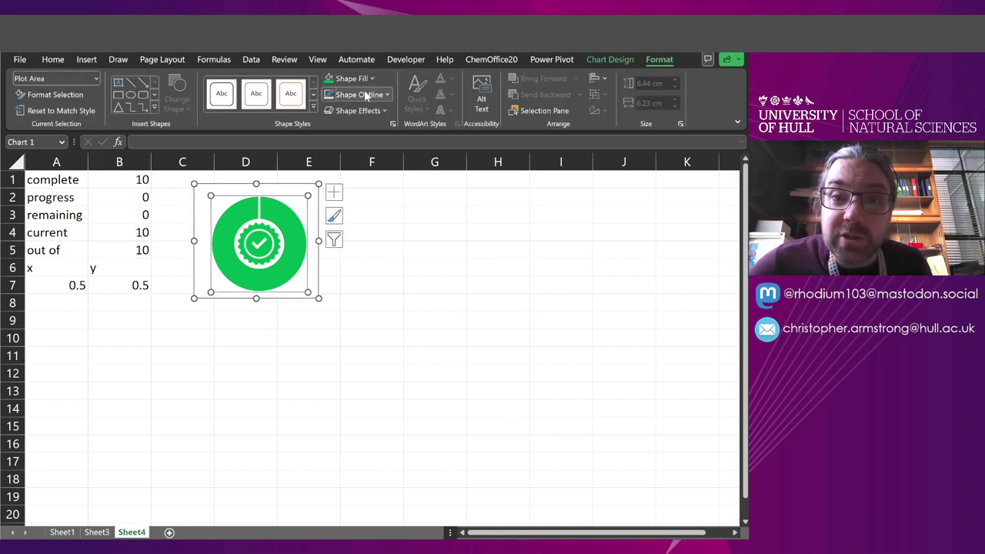
click(366, 94)
click(346, 251)
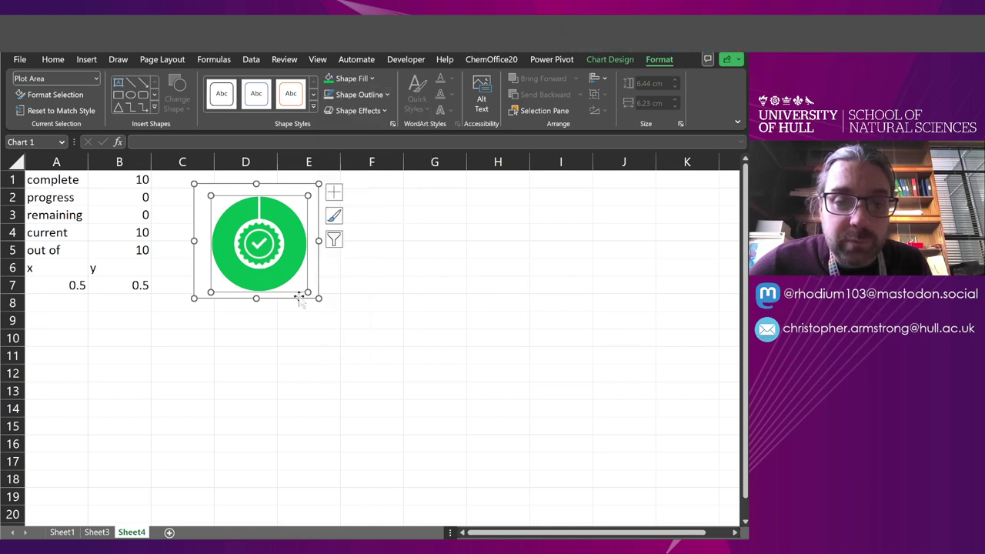
- Move the chart over the data in A1:B7 and hide the worksheet's gridlines
drag(300, 299, 150, 292)
click(319, 61)
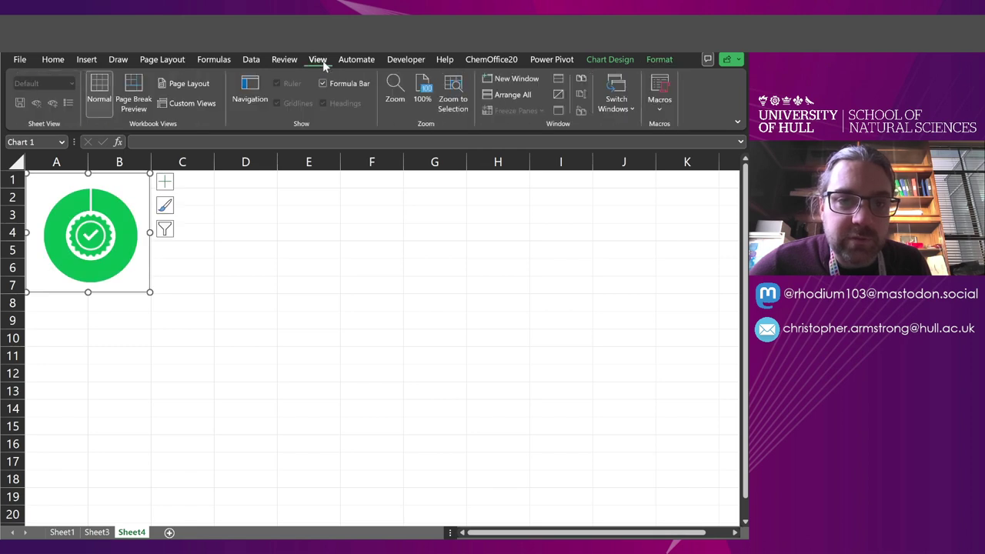
click(230, 286)
click(280, 105)
click(261, 208)
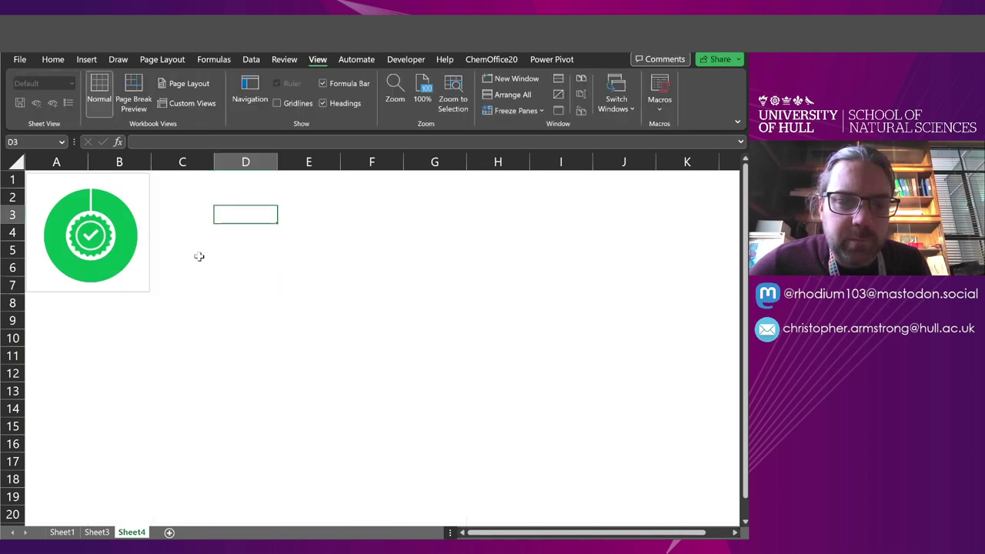
- Remove the outline around the whole chart area and deselect the chart
click(146, 273)
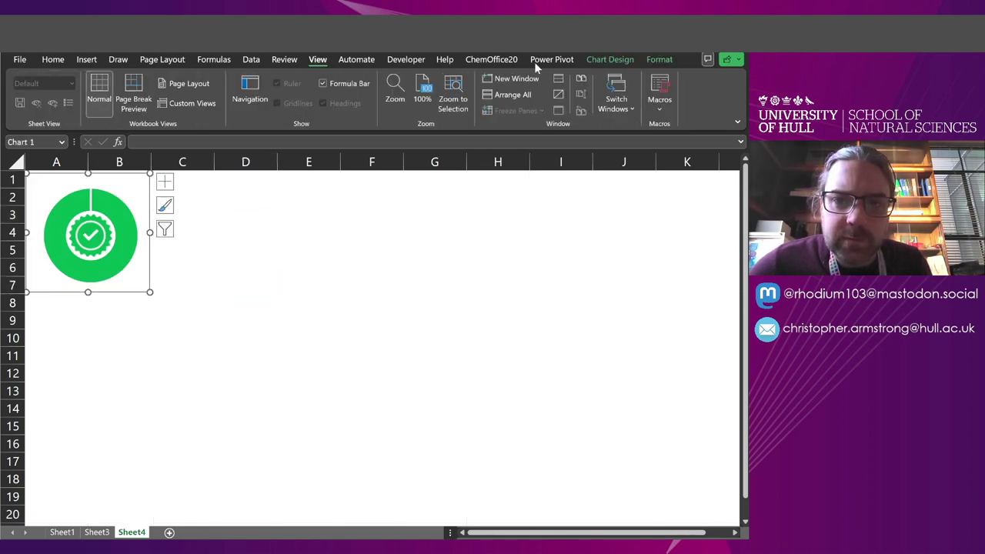
click(659, 59)
click(359, 94)
click(350, 252)
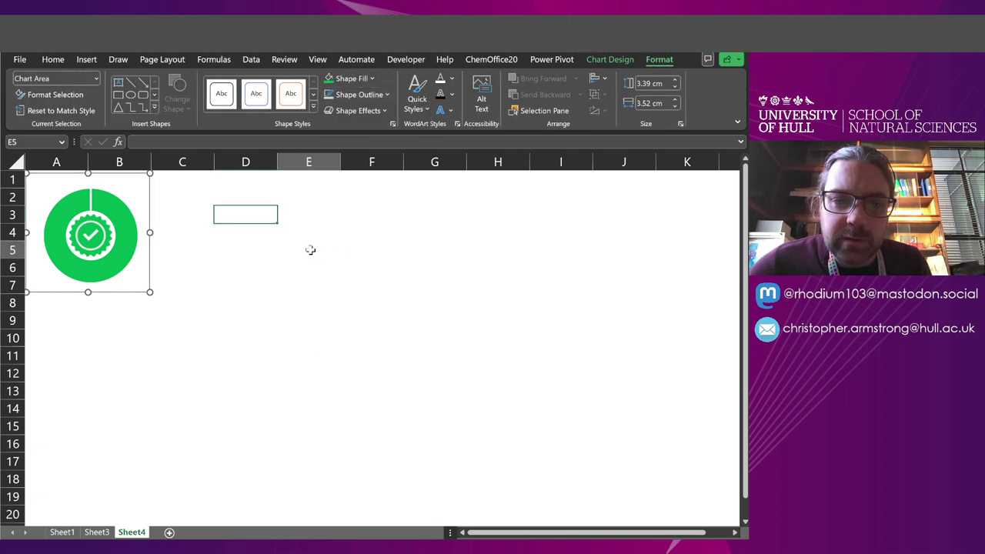
click(310, 250)
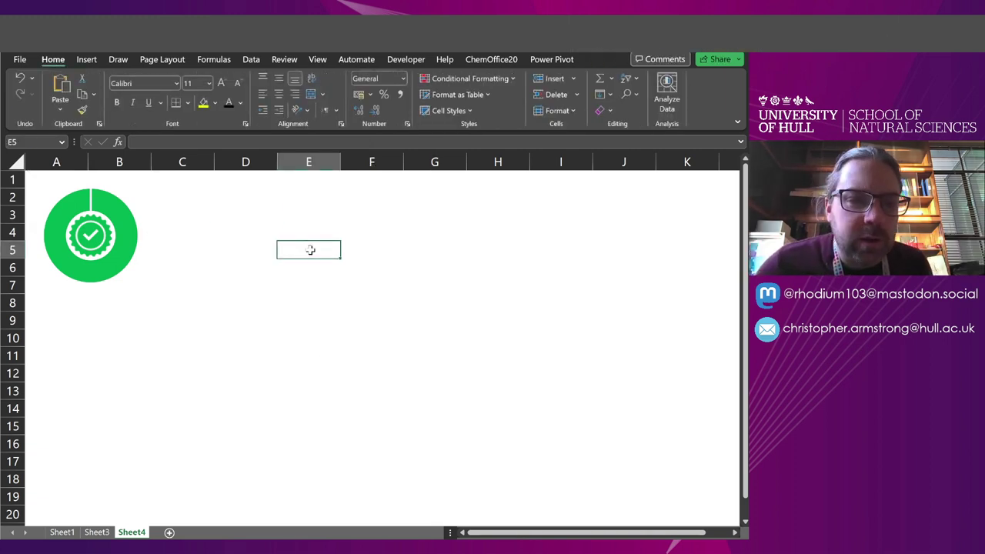